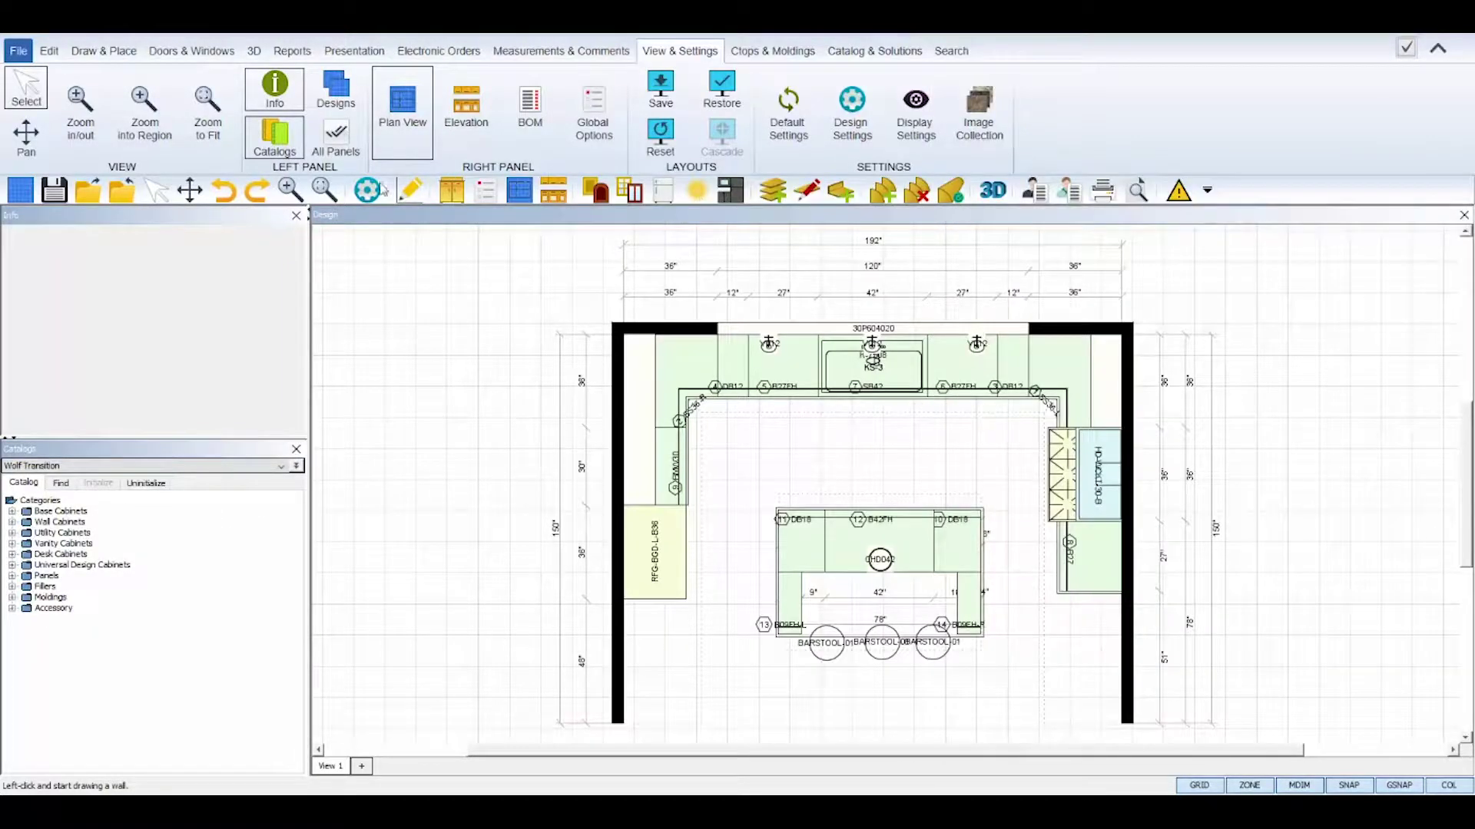
Show the Reports tools with design charge 1500.0, shipping 200.0, installation 50.0 and tax 10.0%.
{"action": "left_click", "coordinate": [285, 52]}
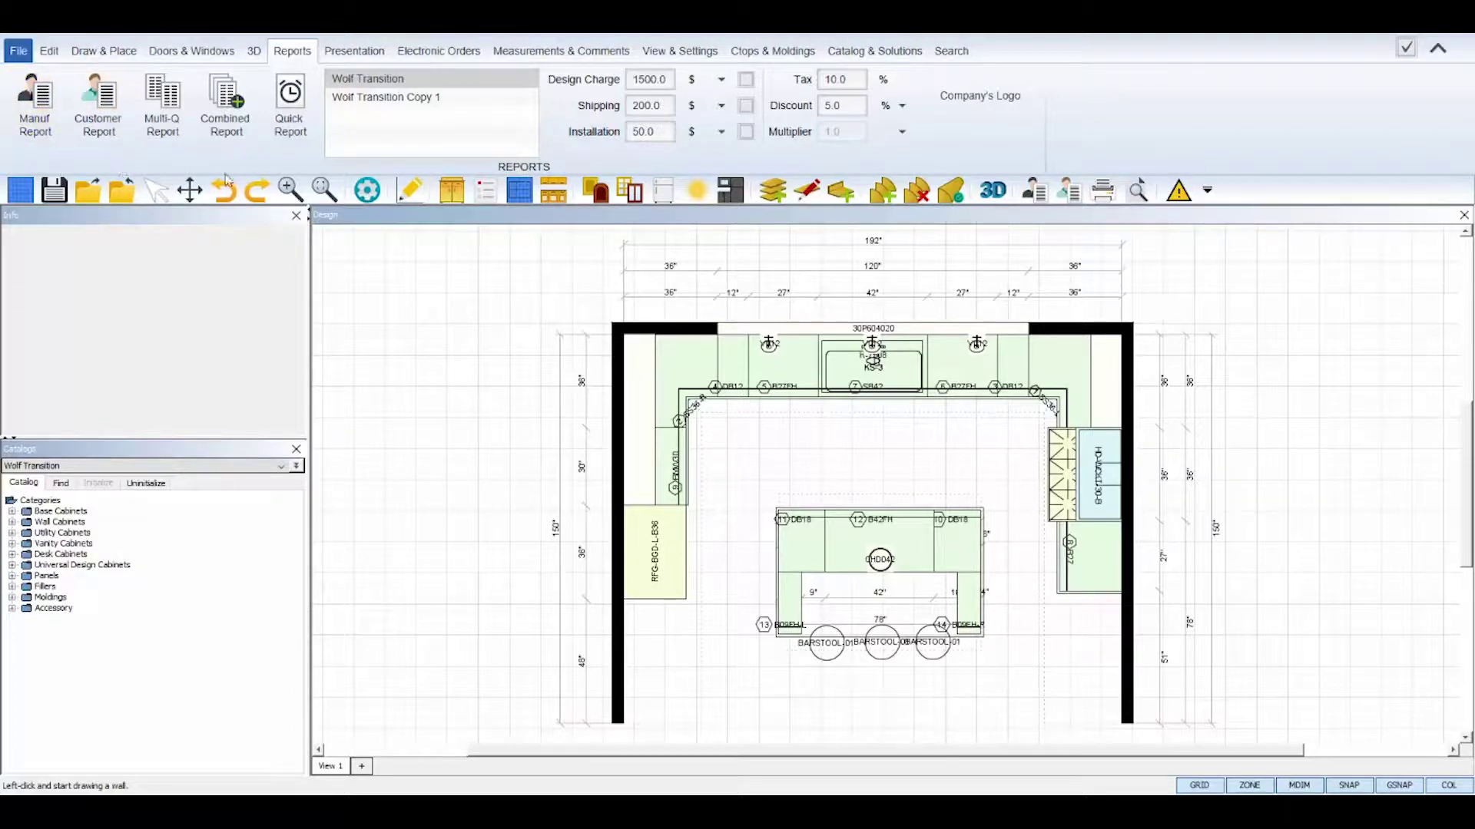
Review the Wood Species, Finish, Drawer, Hinge and Hardware choices in Global Specifications, then close it.
{"action": "left_click", "coordinate": [494, 202]}
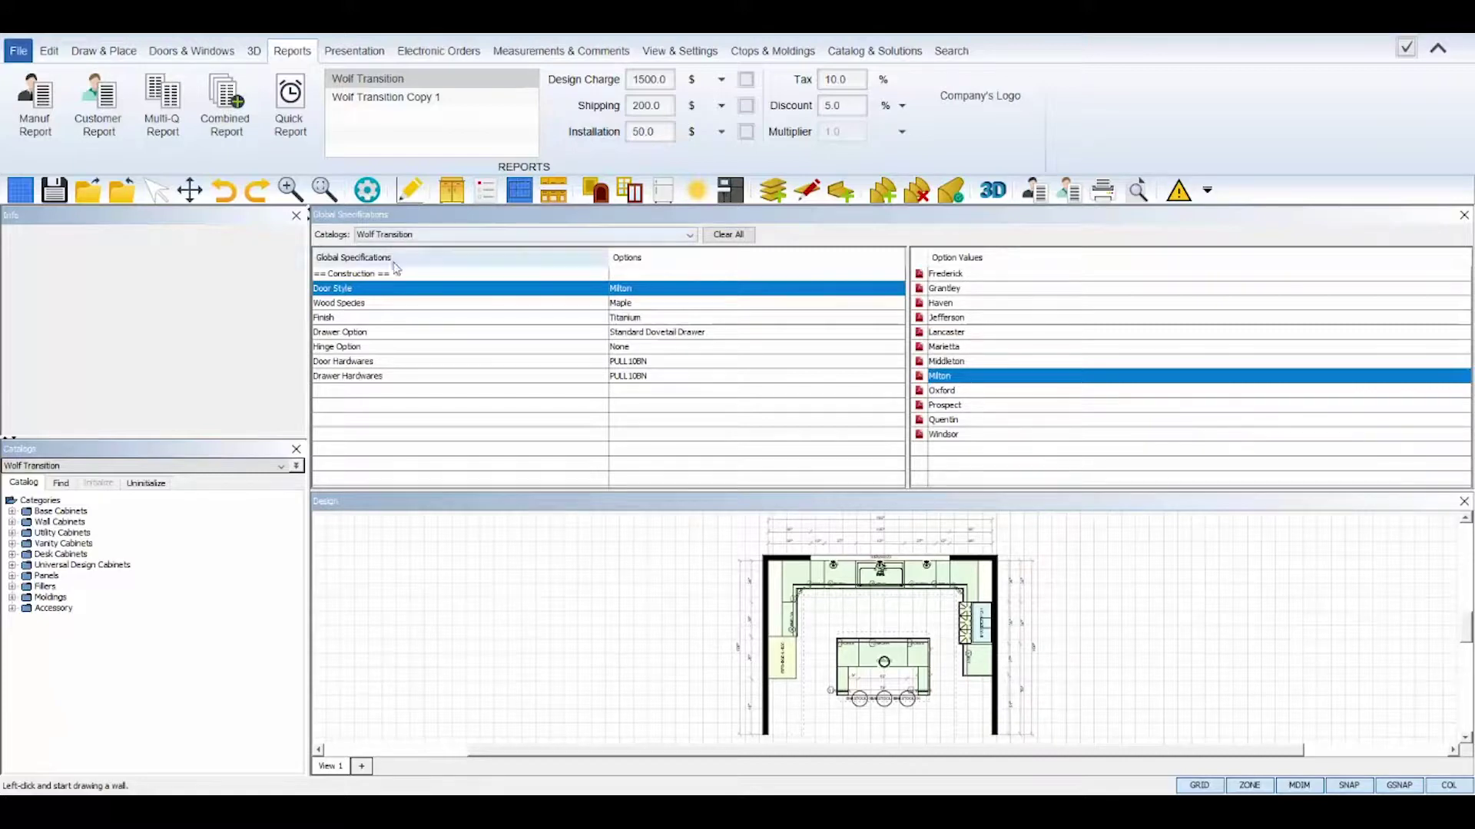
{"action": "left_click", "coordinate": [632, 306]}
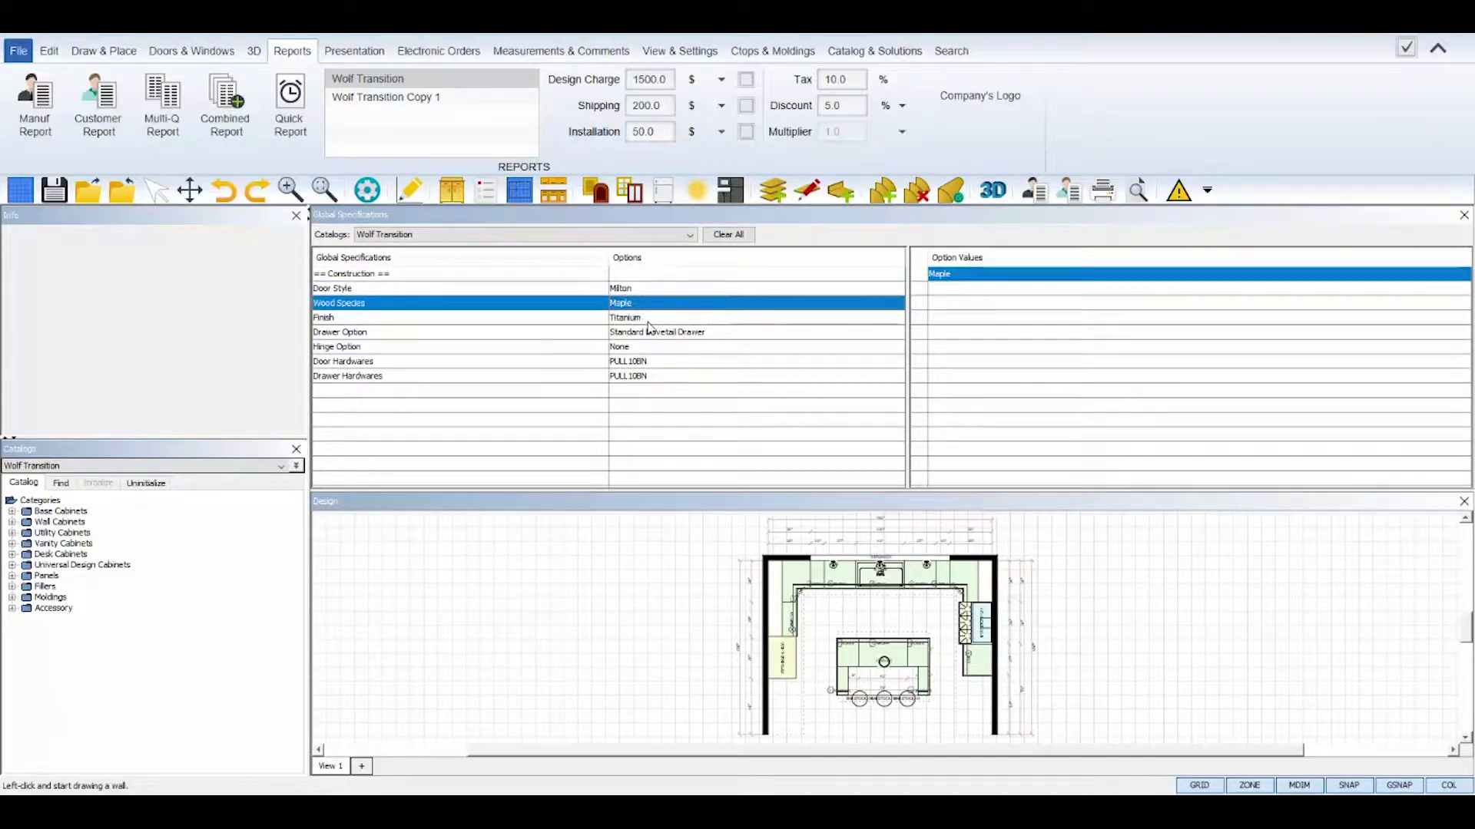
{"action": "left_click", "coordinate": [642, 319]}
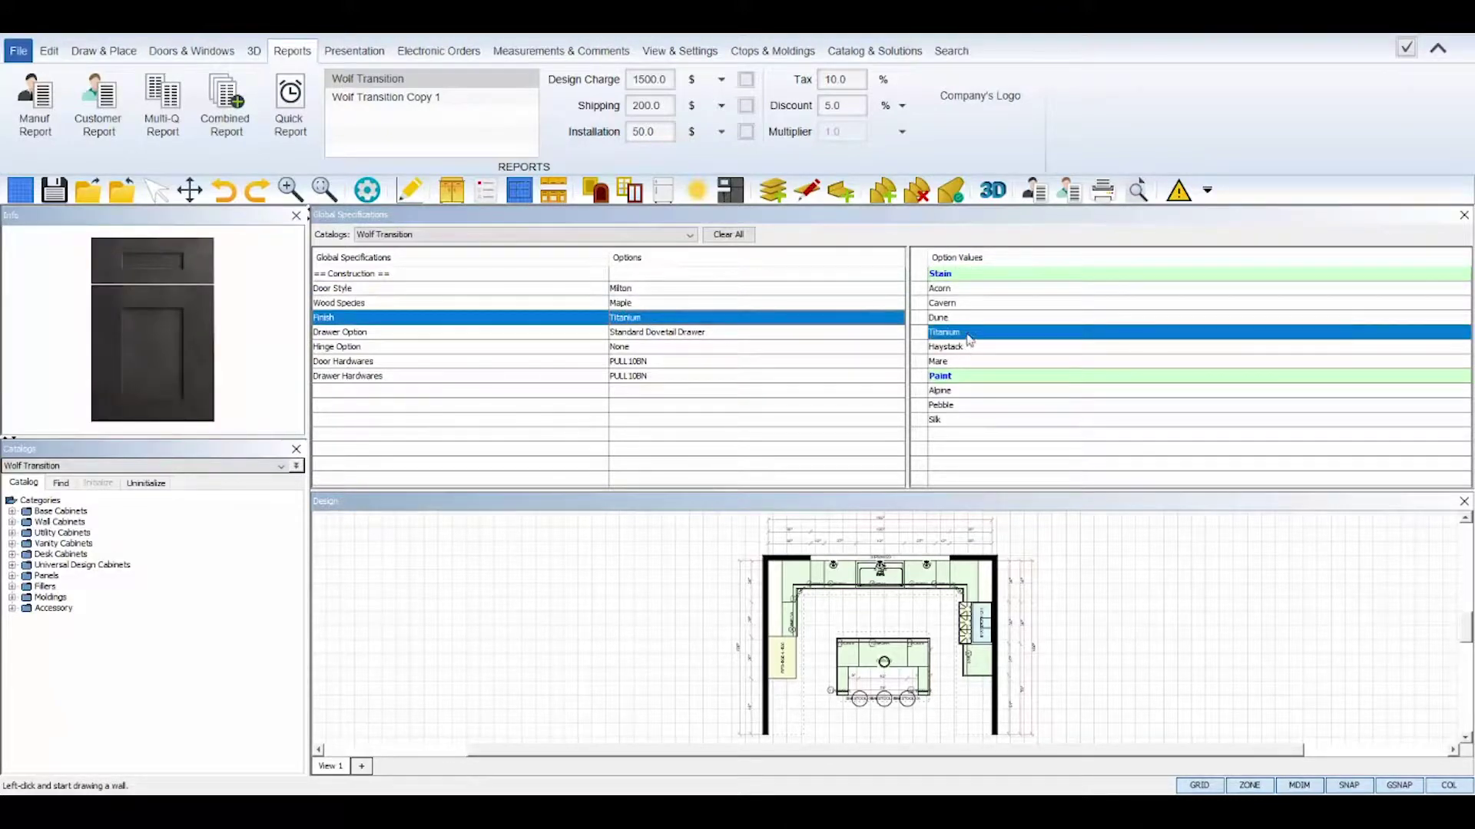
{"action": "left_click", "coordinate": [740, 334]}
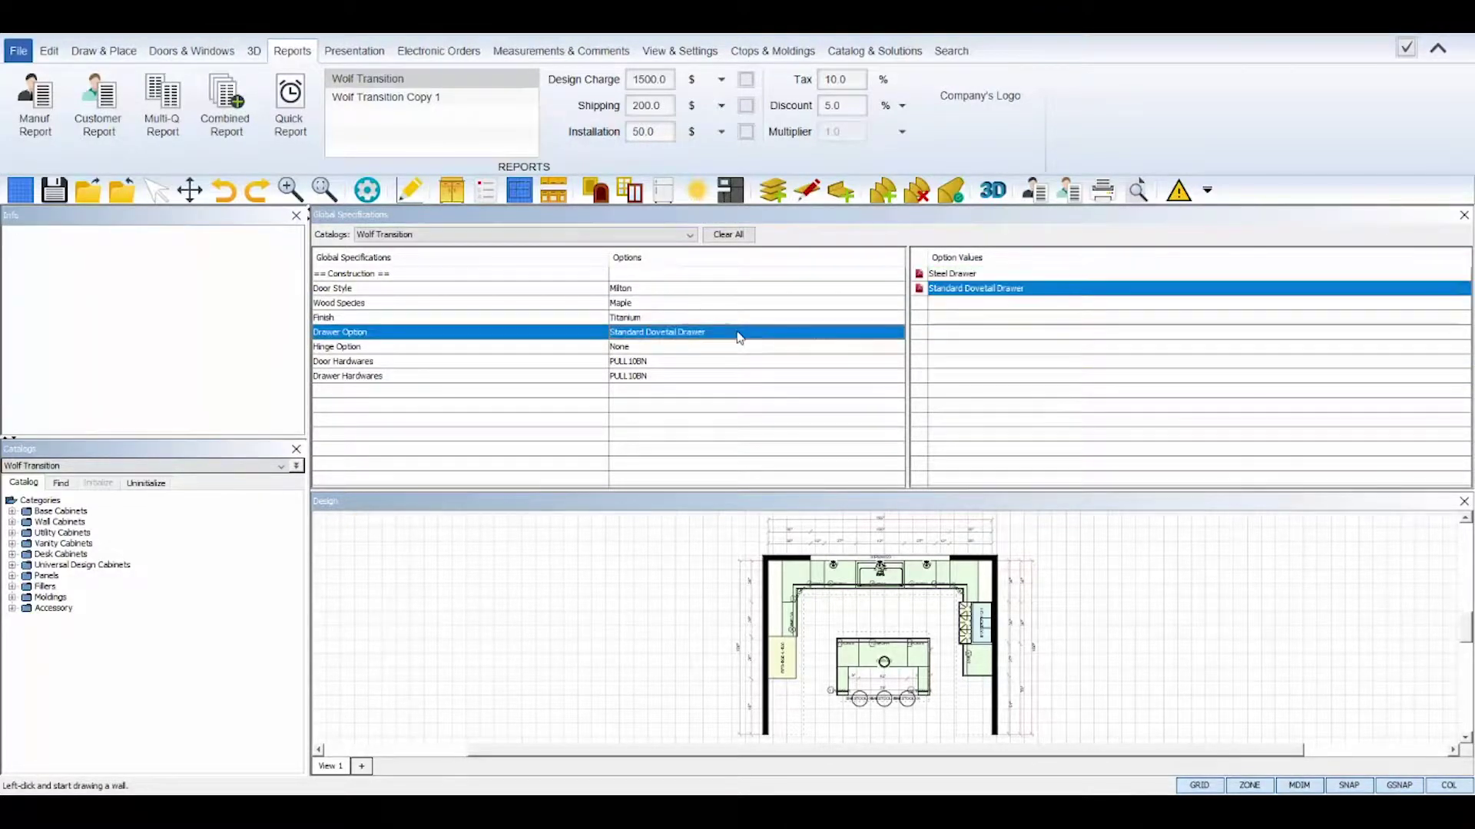
{"action": "left_click", "coordinate": [730, 349]}
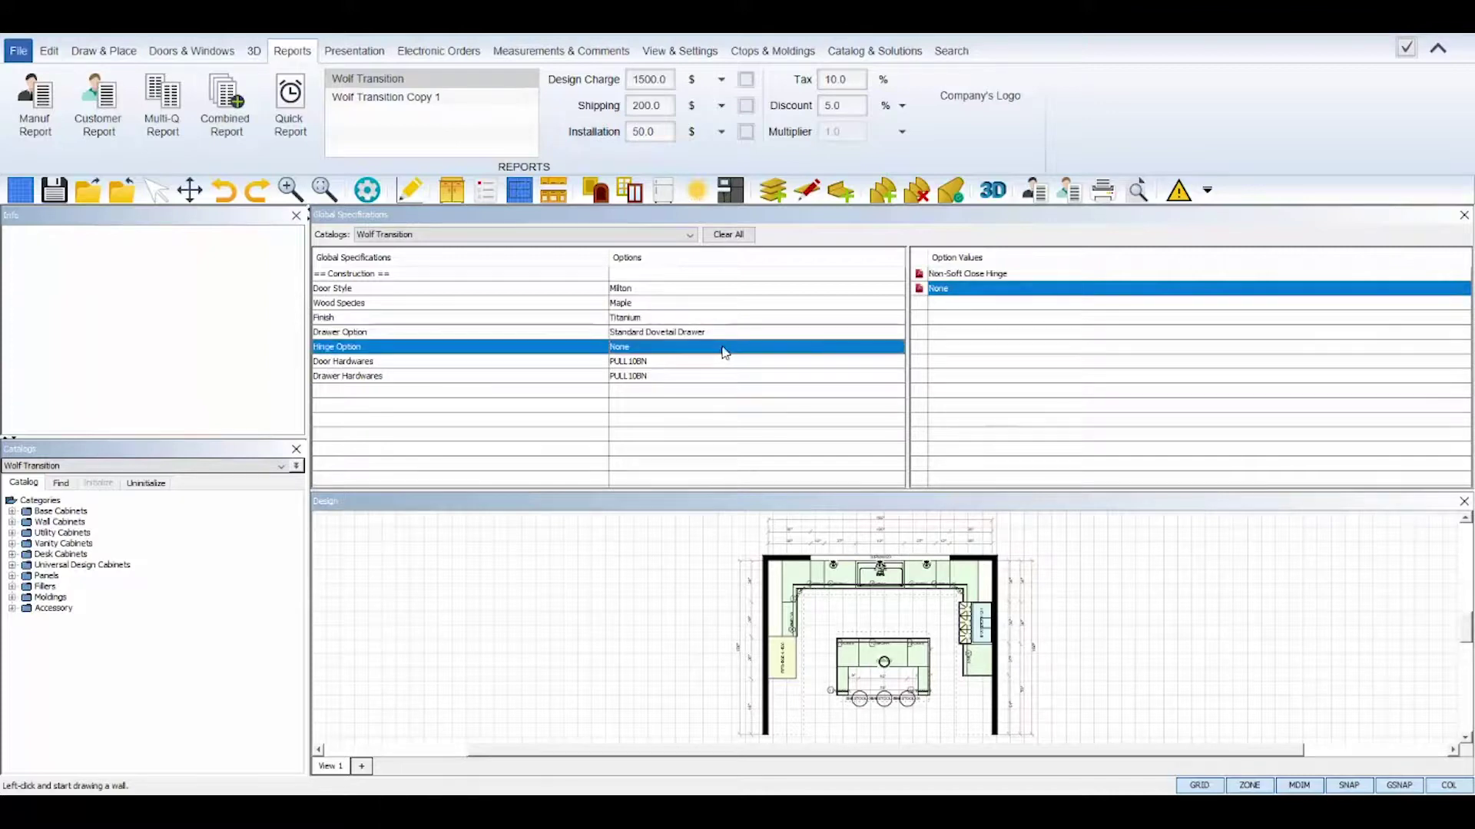
{"action": "left_click", "coordinate": [705, 362]}
{"action": "left_click", "coordinate": [685, 376]}
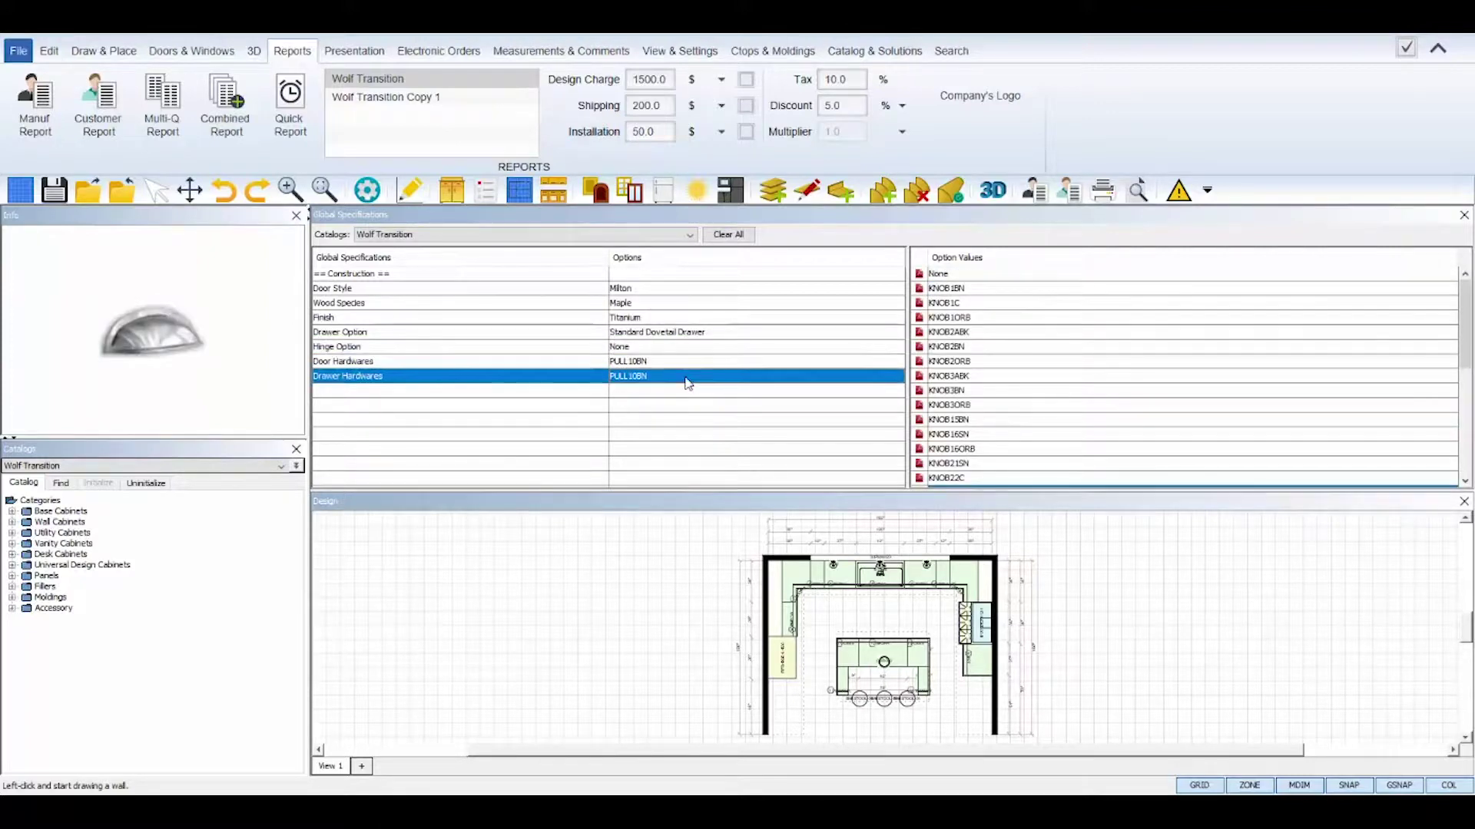
{"action": "left_click", "coordinate": [656, 349]}
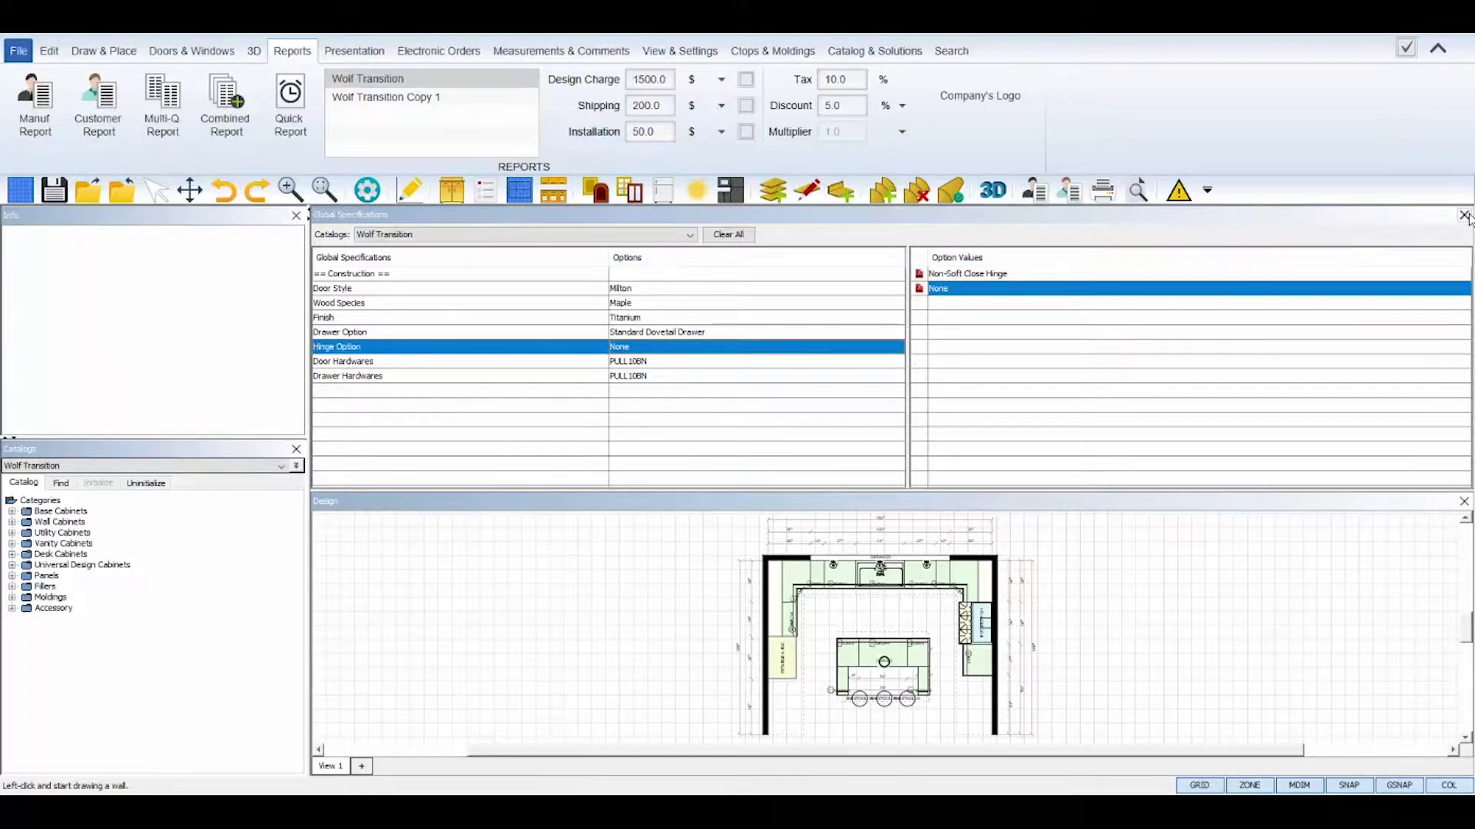
{"action": "left_click", "coordinate": [1464, 216]}
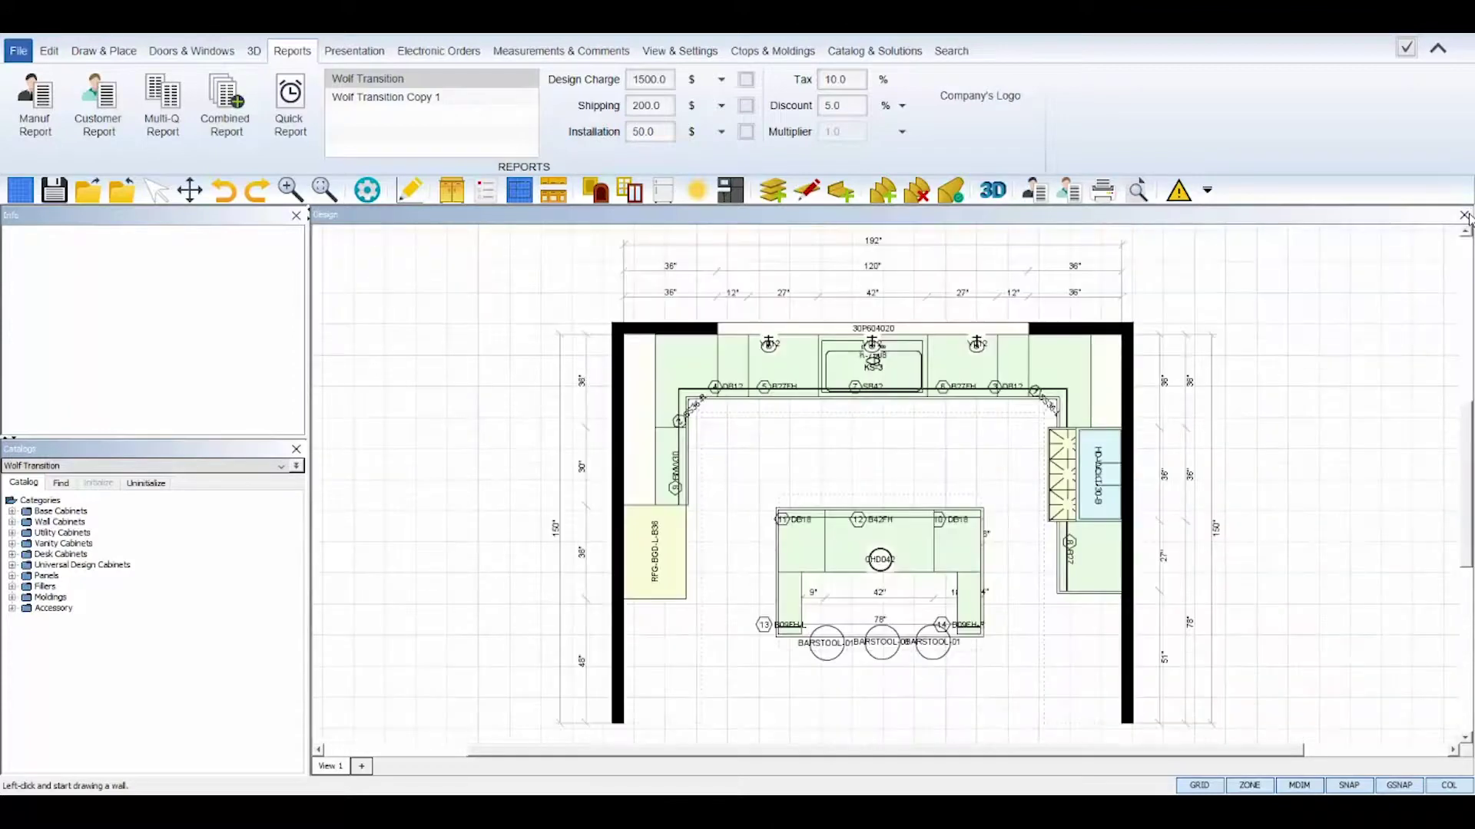
Start the manufacturer report and review the order number, order date 10/31/19 and job name Simple Kitchen.
{"action": "left_click", "coordinate": [43, 121]}
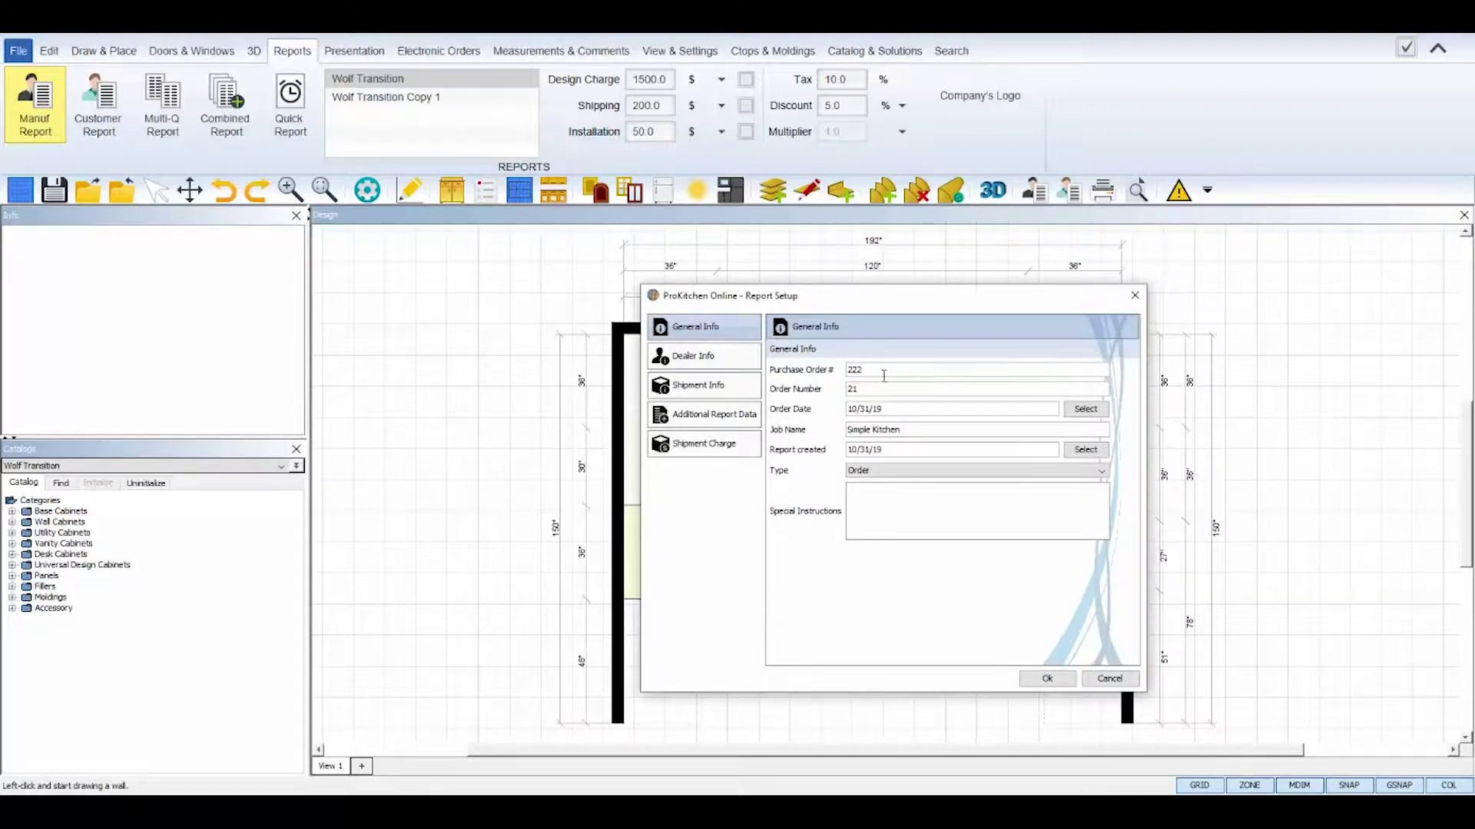
{"action": "left_click_drag", "start_coordinate": [865, 370], "coordinate": [838, 370]}
{"action": "left_click", "coordinate": [870, 390]}
{"action": "left_click_drag", "start_coordinate": [865, 390], "coordinate": [837, 393]}
{"action": "left_click", "coordinate": [1086, 410]}
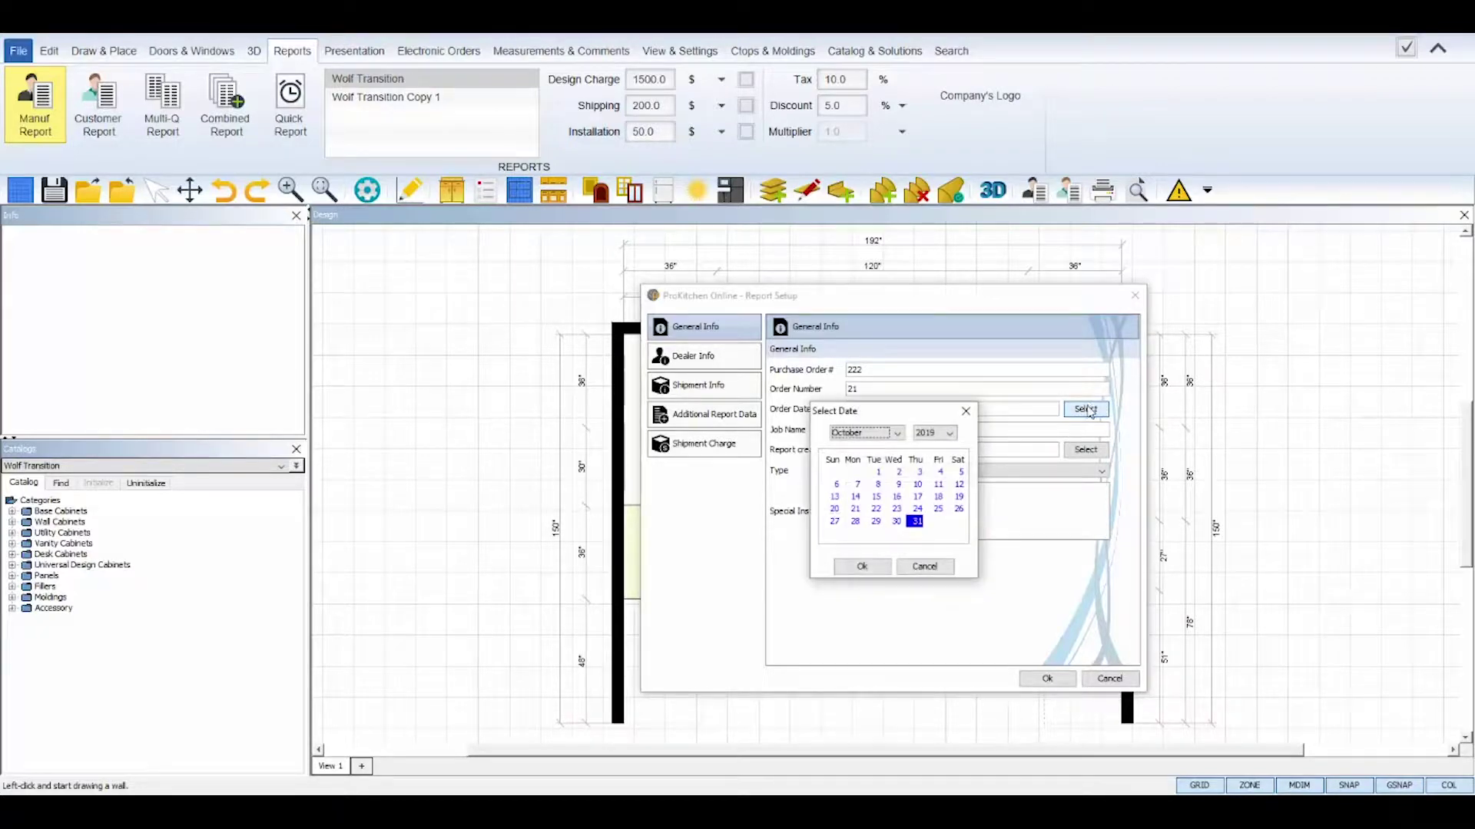
{"action": "left_click", "coordinate": [965, 411]}
{"action": "left_click", "coordinate": [993, 430]}
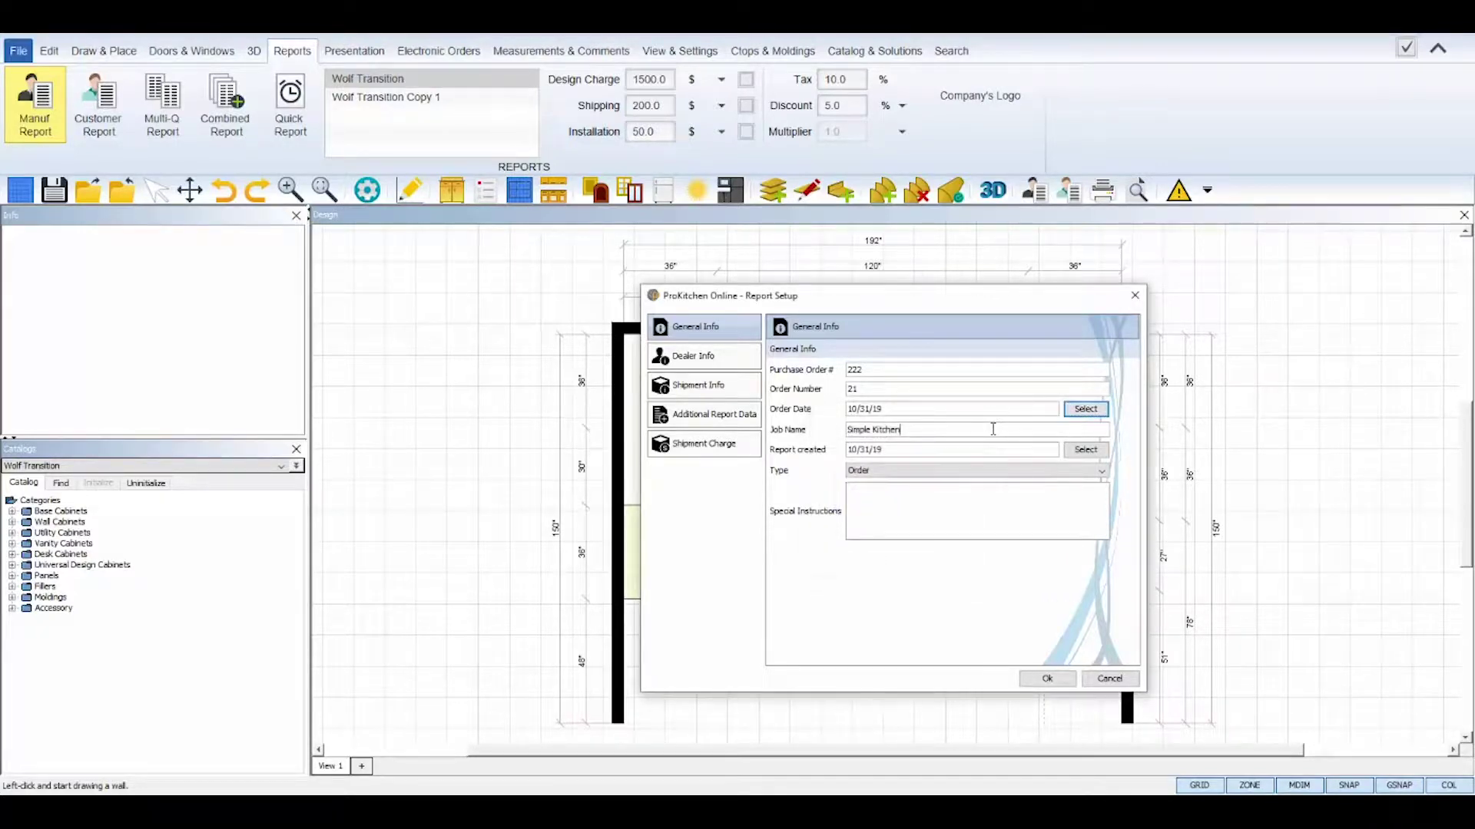
{"action": "left_click_drag", "start_coordinate": [993, 430], "coordinate": [838, 428]}
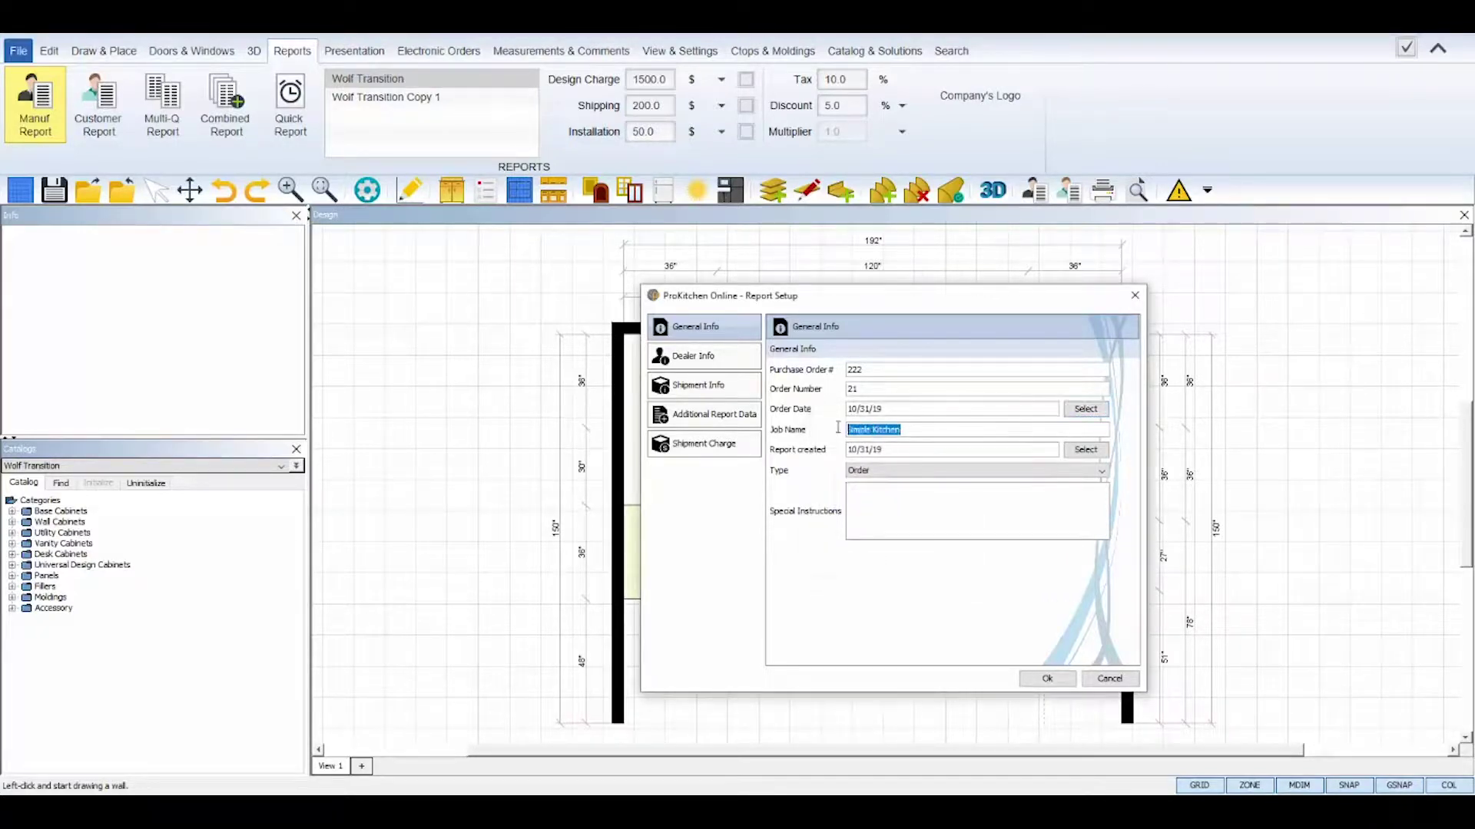
Keep the created date 10/31/19 and order type Order, then view the dealer information.
{"action": "left_click", "coordinate": [1085, 450]}
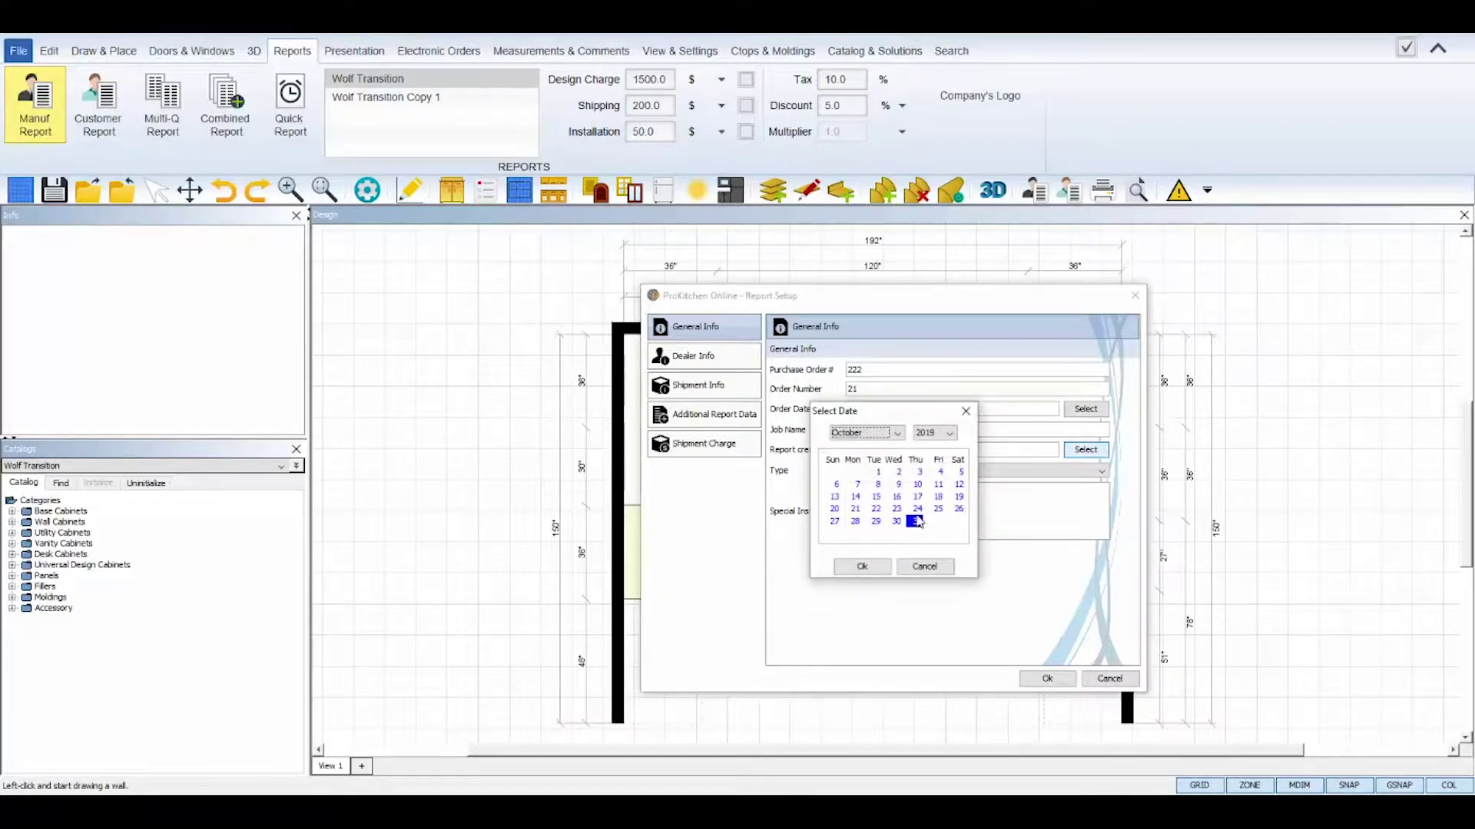
{"action": "left_click", "coordinate": [939, 510]}
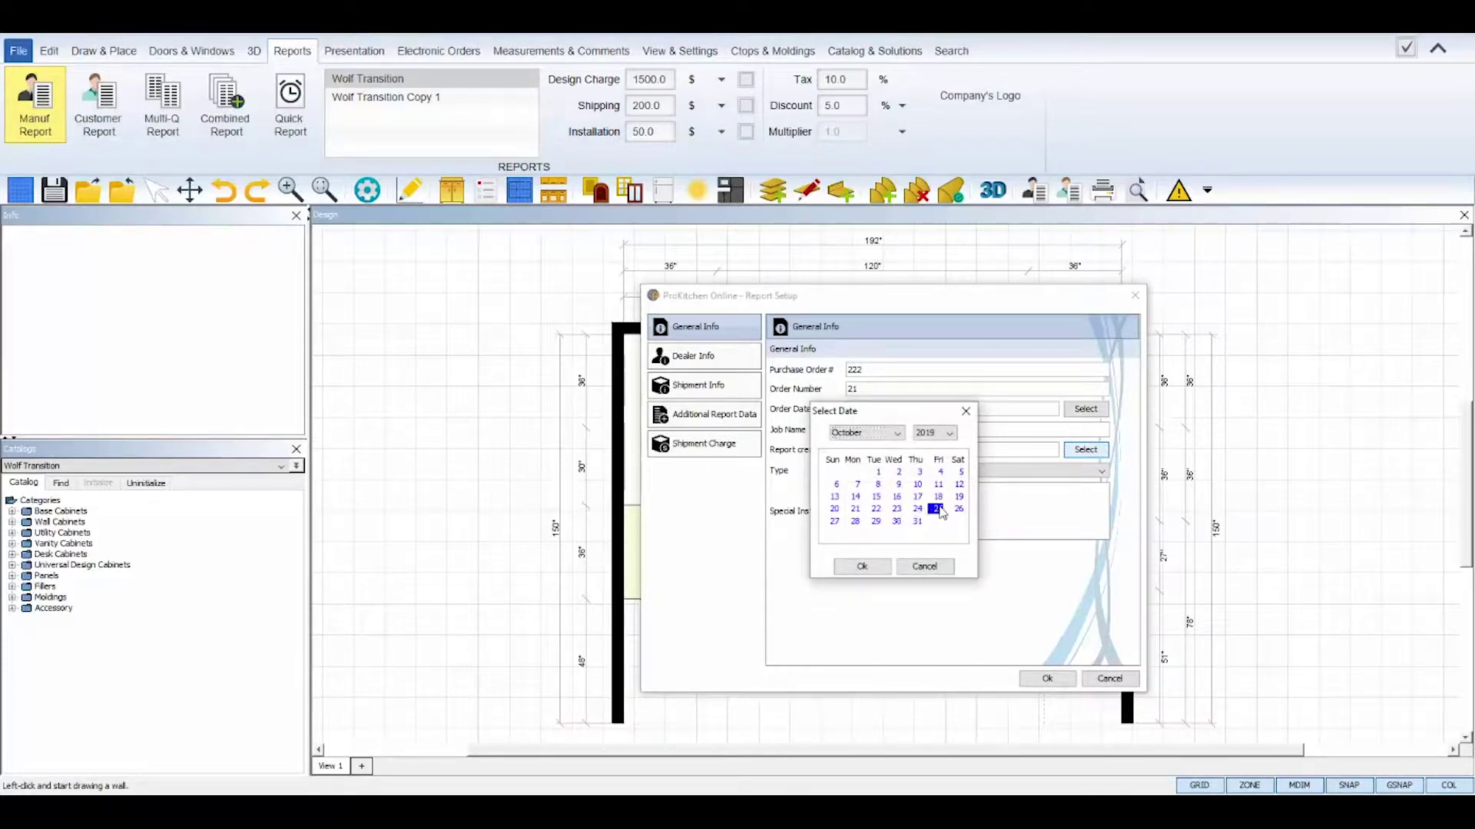
{"action": "left_click", "coordinate": [965, 411]}
{"action": "left_click", "coordinate": [890, 500]}
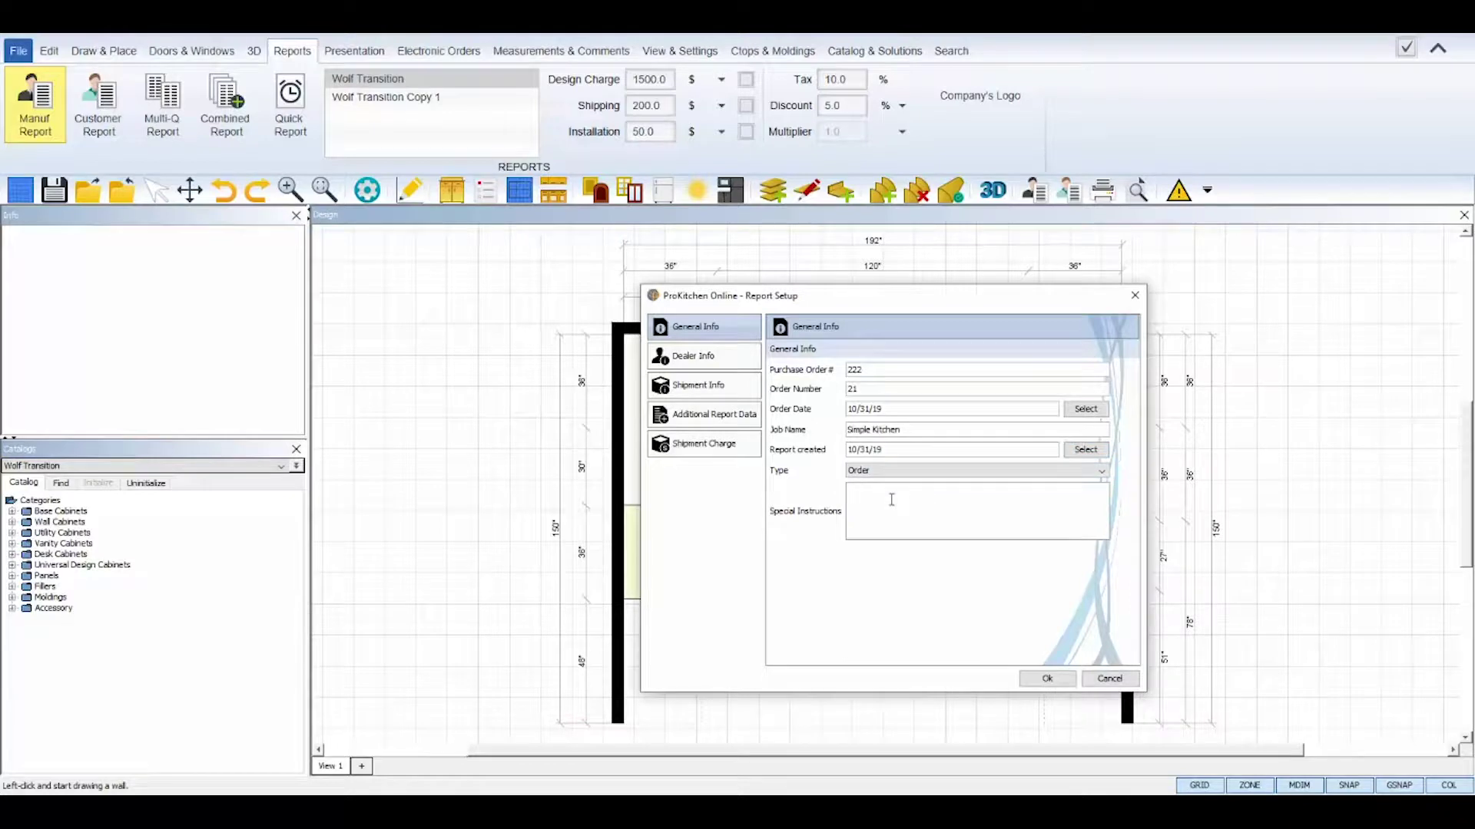
{"action": "left_click", "coordinate": [889, 471]}
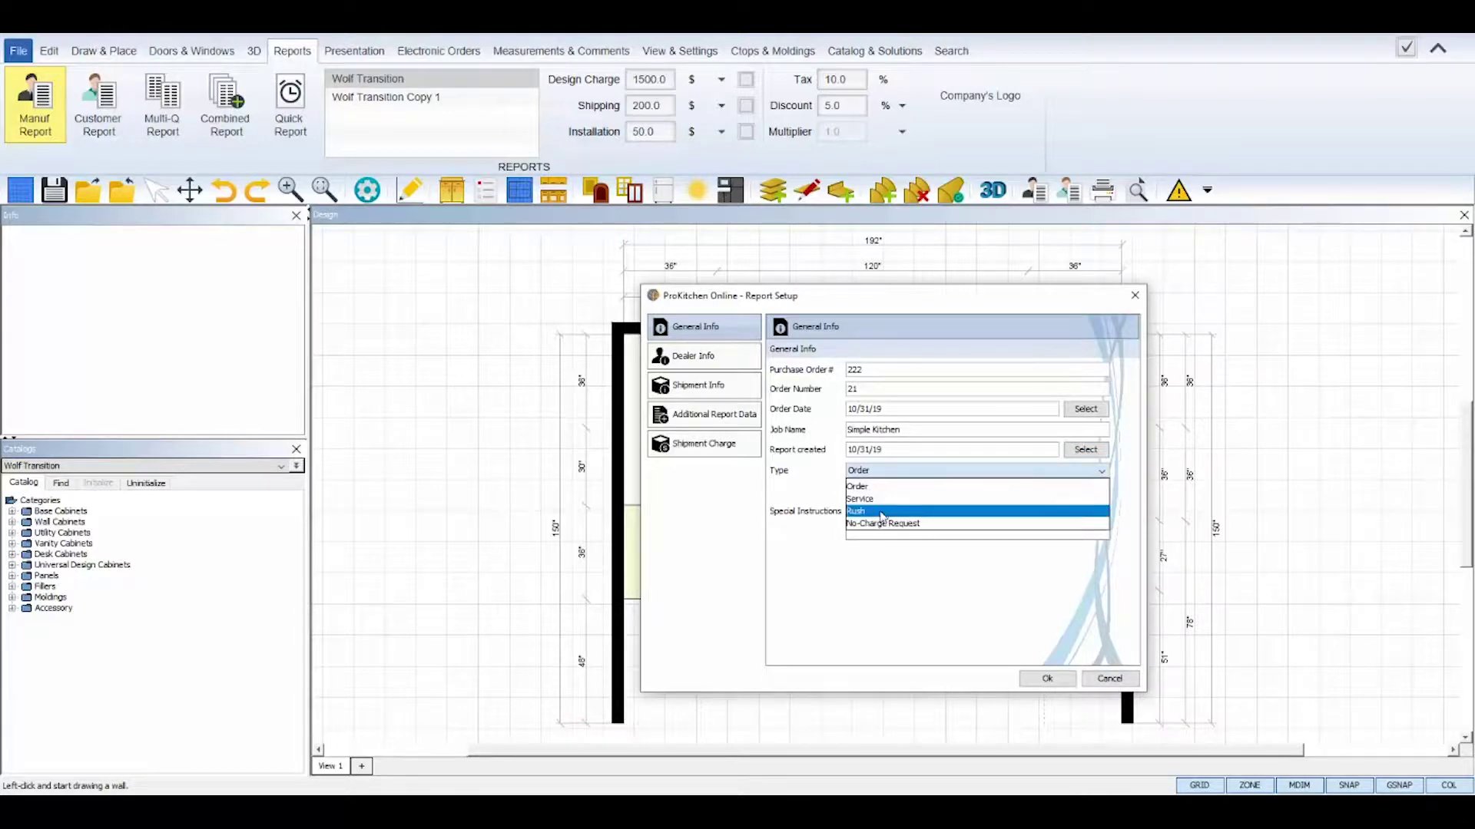
{"action": "left_click", "coordinate": [887, 498]}
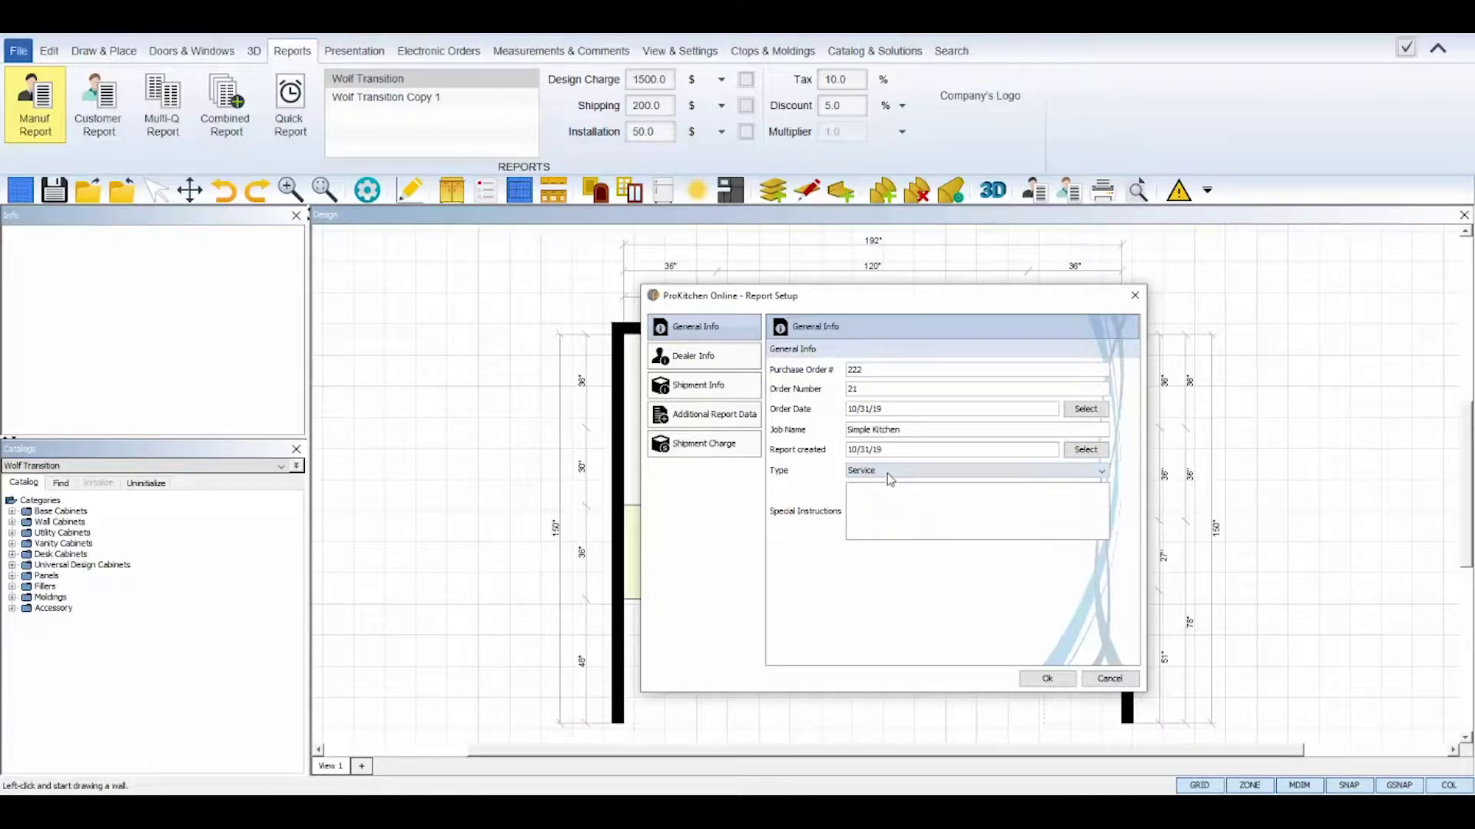
{"action": "left_click", "coordinate": [888, 471]}
{"action": "left_click", "coordinate": [885, 486]}
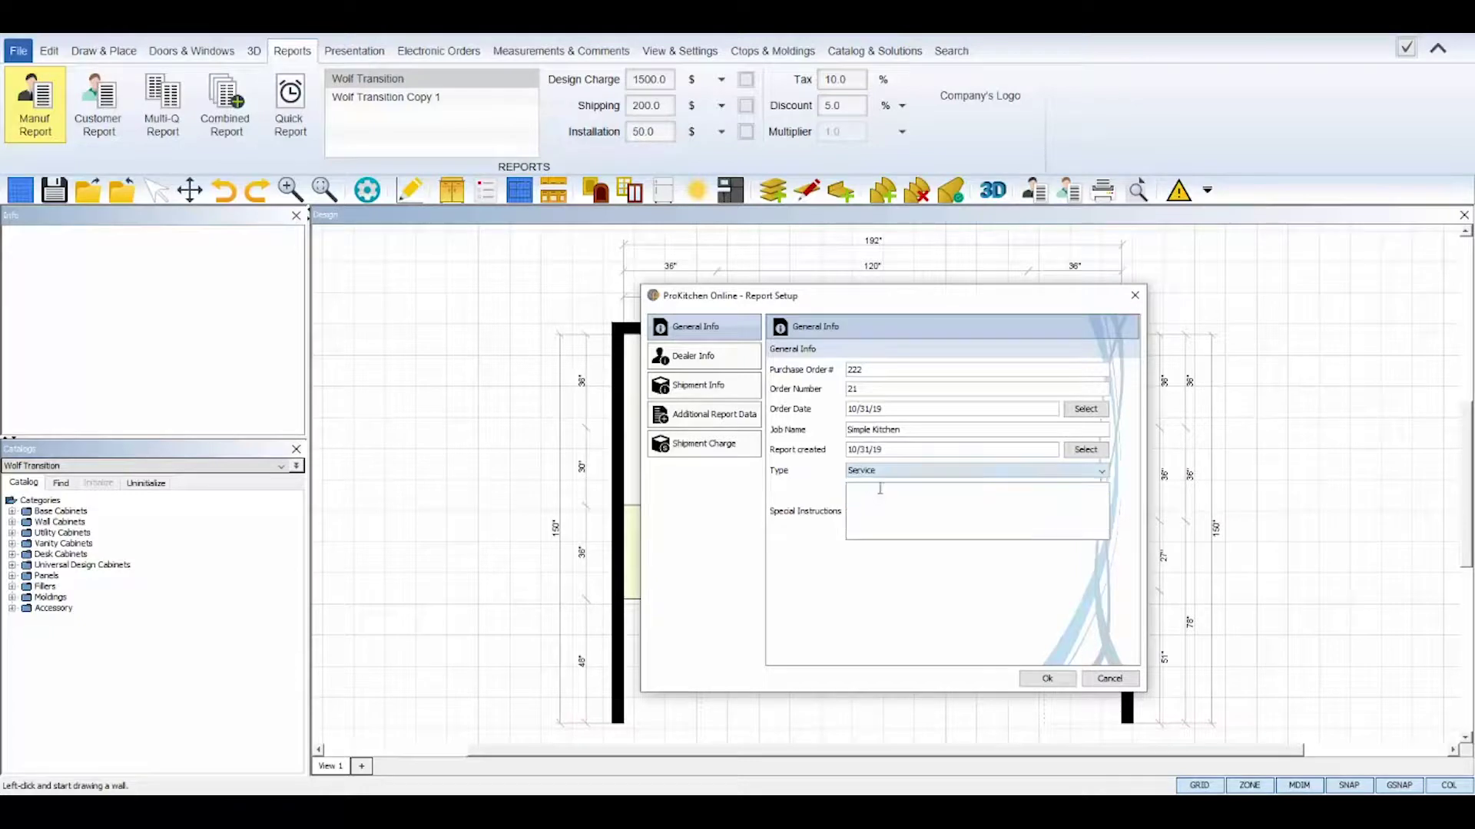
{"action": "left_click", "coordinate": [749, 362]}
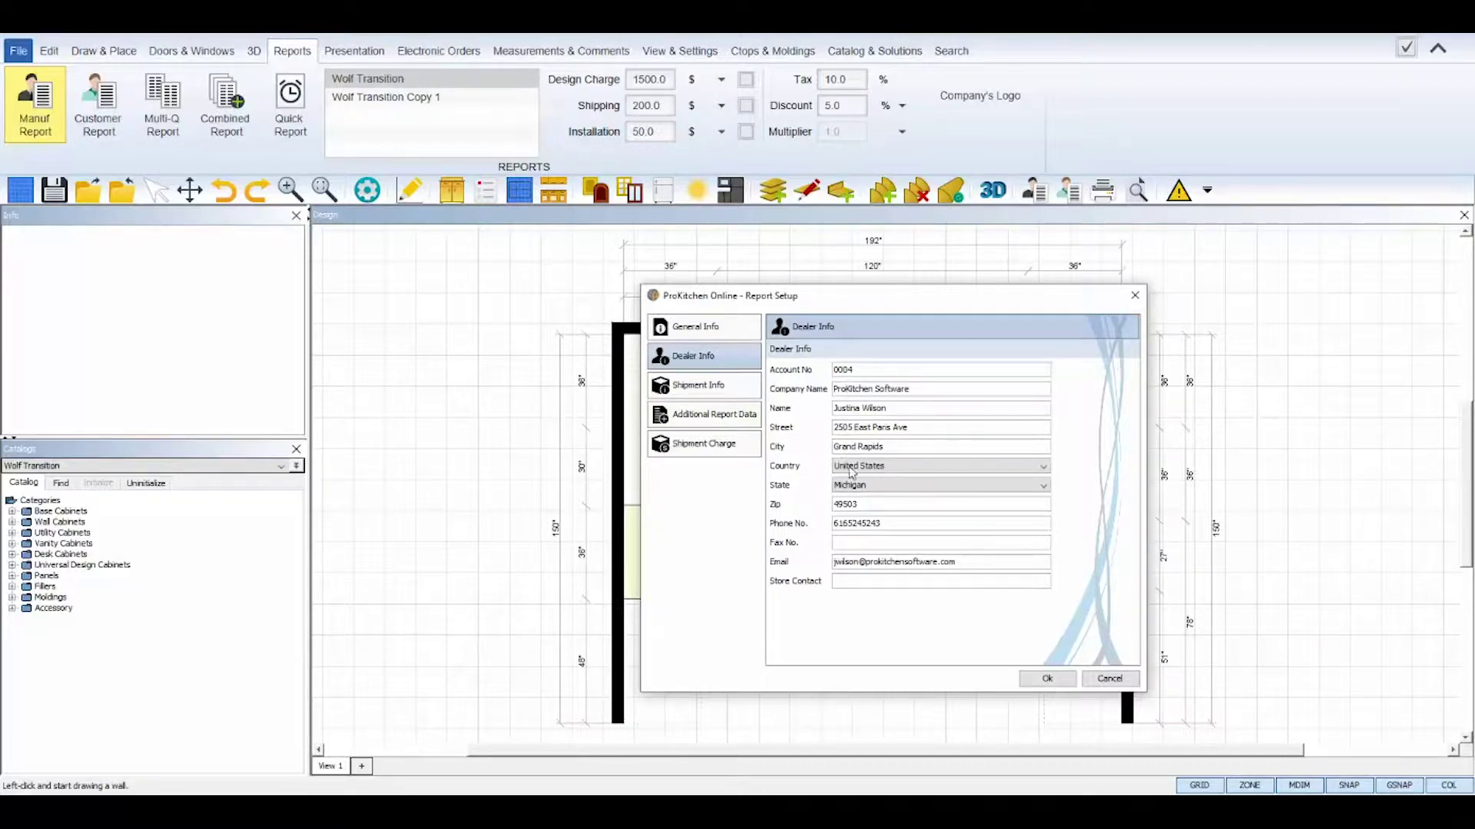
Choose Other as the shipment recipient, leaving the shipping details and country blank.
{"action": "left_click", "coordinate": [728, 392]}
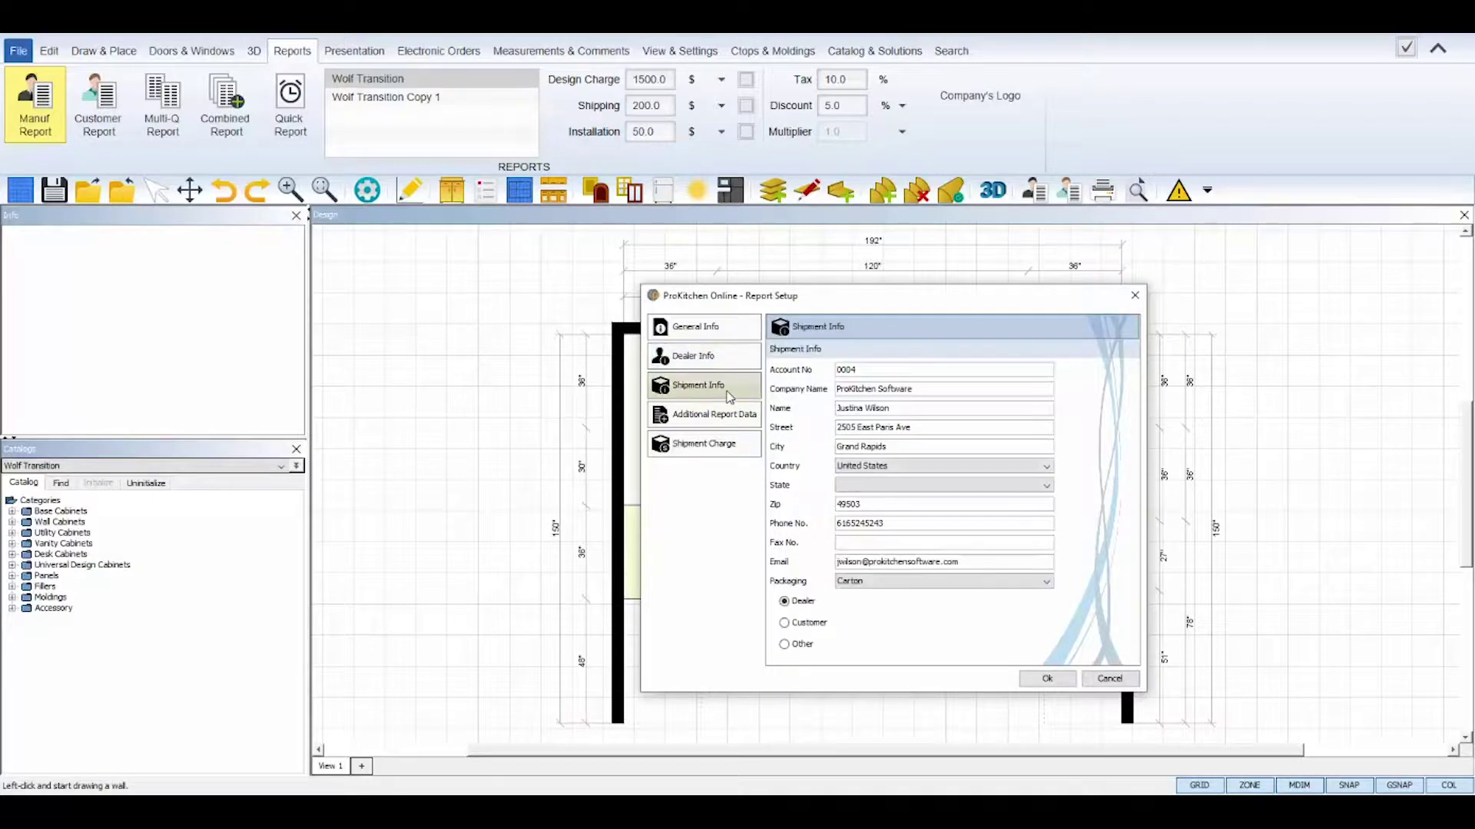
{"action": "left_click", "coordinate": [805, 624]}
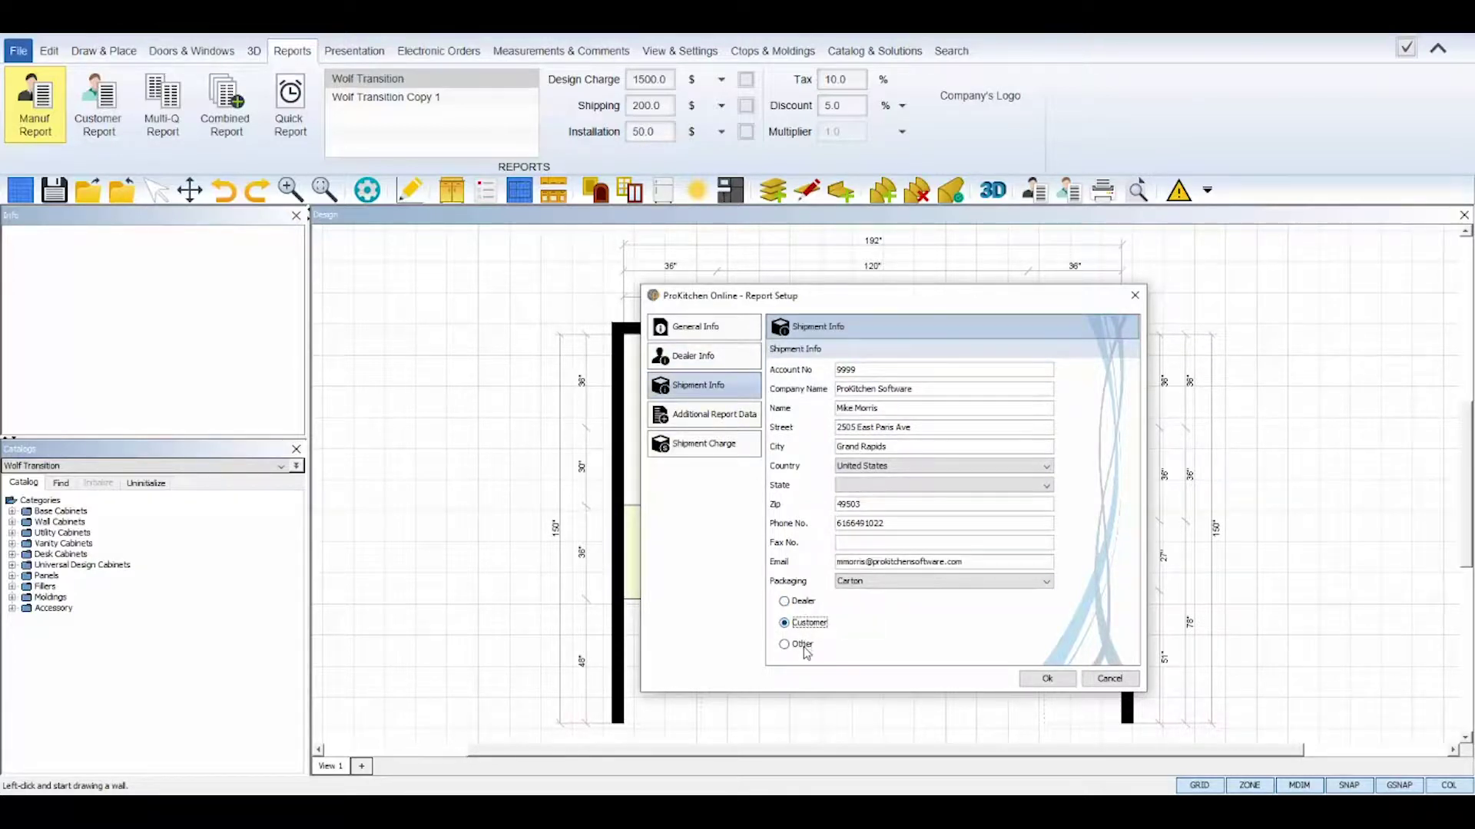
{"action": "left_click", "coordinate": [803, 646]}
{"action": "left_click", "coordinate": [803, 603]}
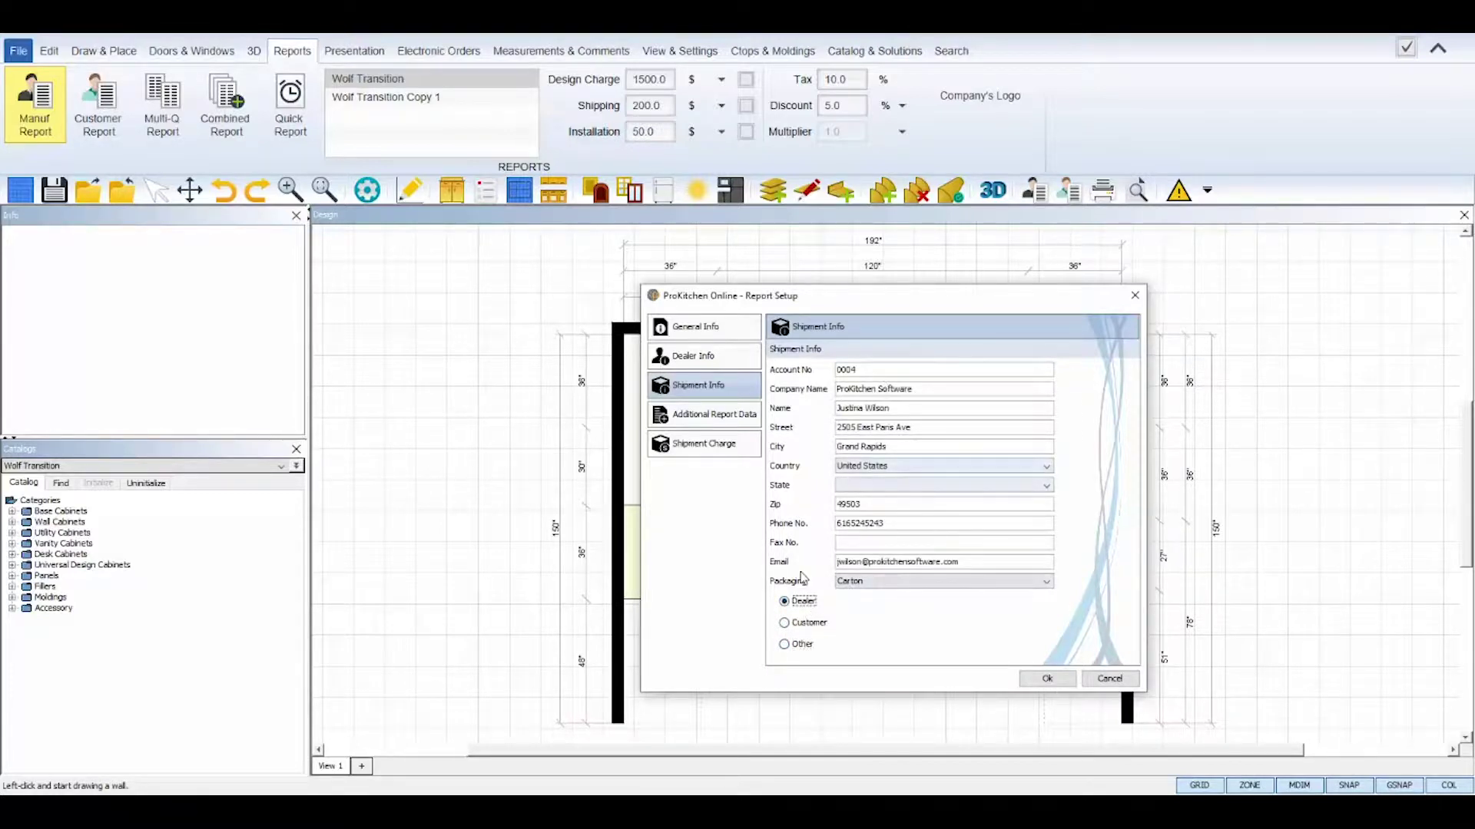
{"action": "left_click", "coordinate": [794, 626]}
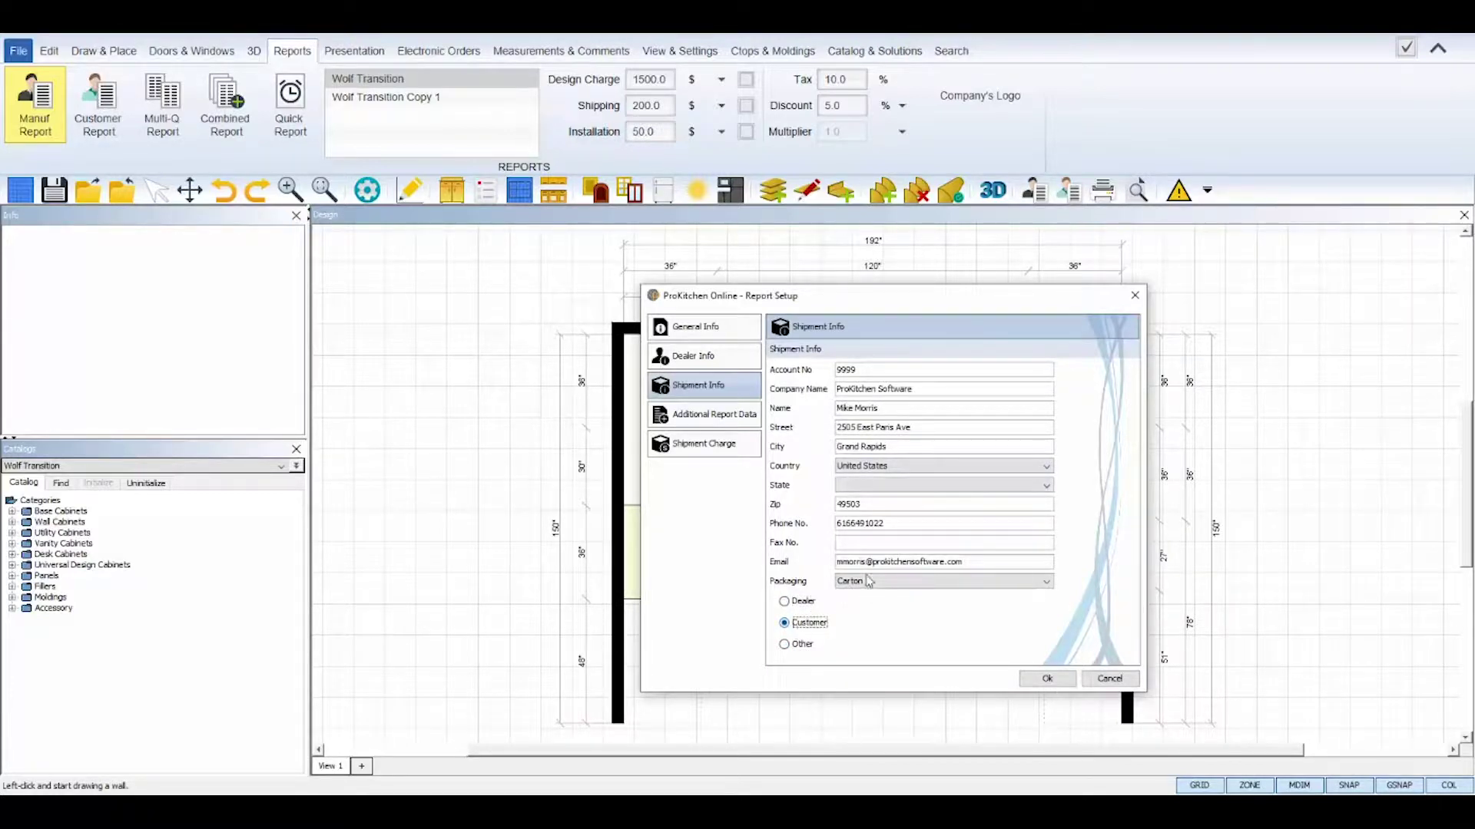
{"action": "left_click", "coordinate": [795, 645]}
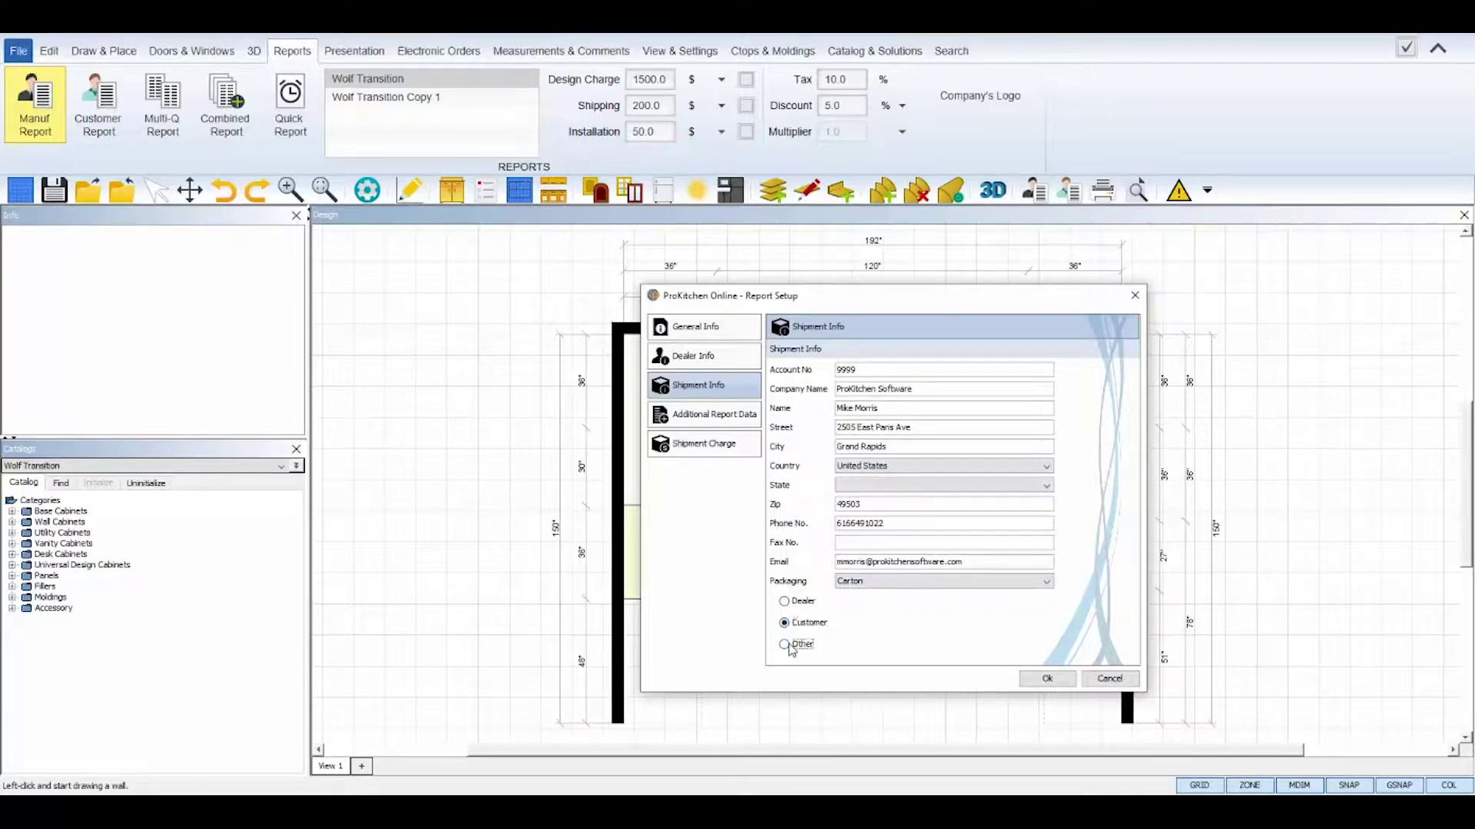
{"action": "left_click", "coordinate": [874, 371]}
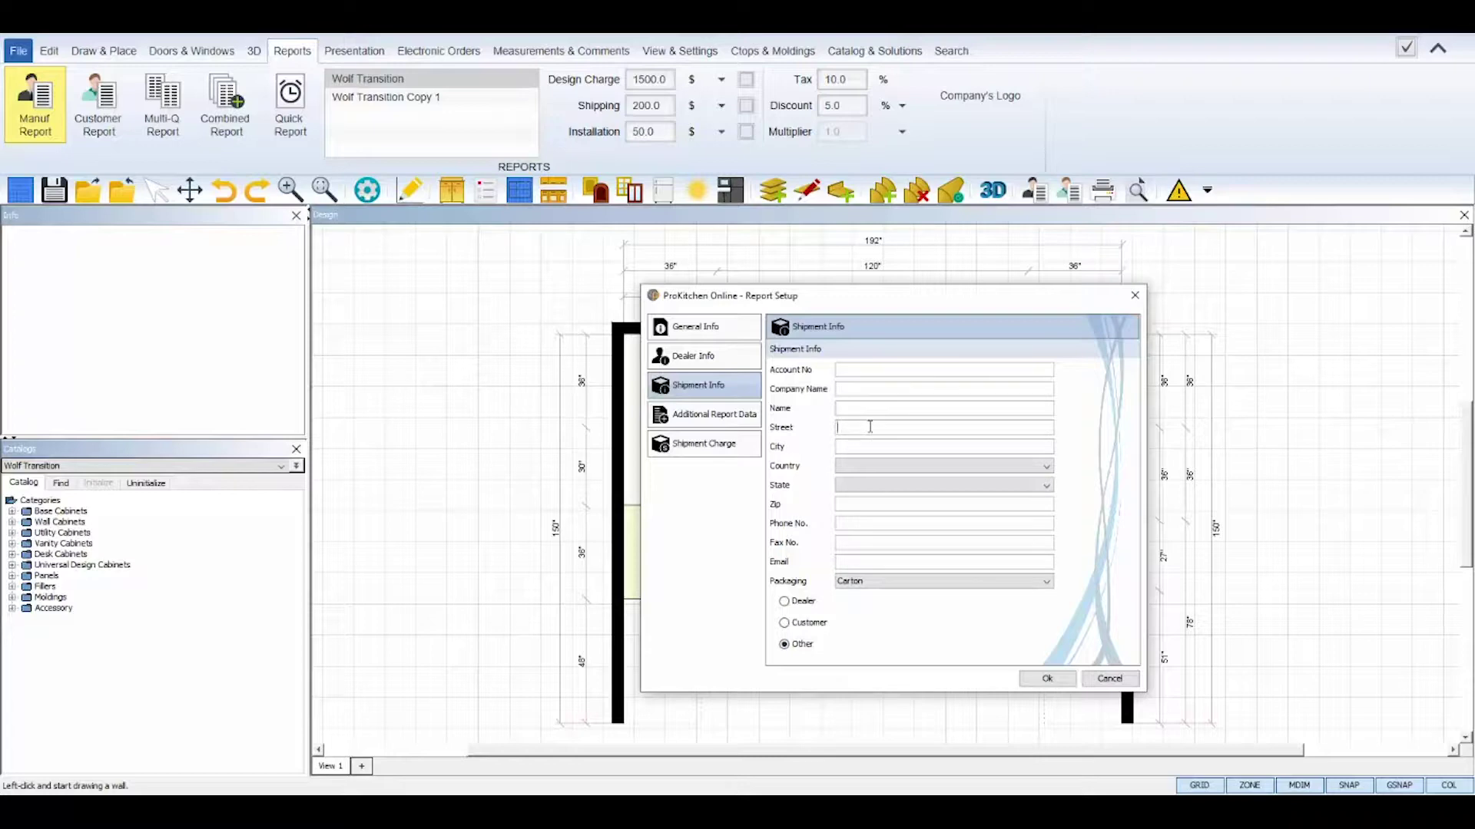
{"action": "left_click", "coordinate": [866, 467]}
{"action": "left_click", "coordinate": [866, 467]}
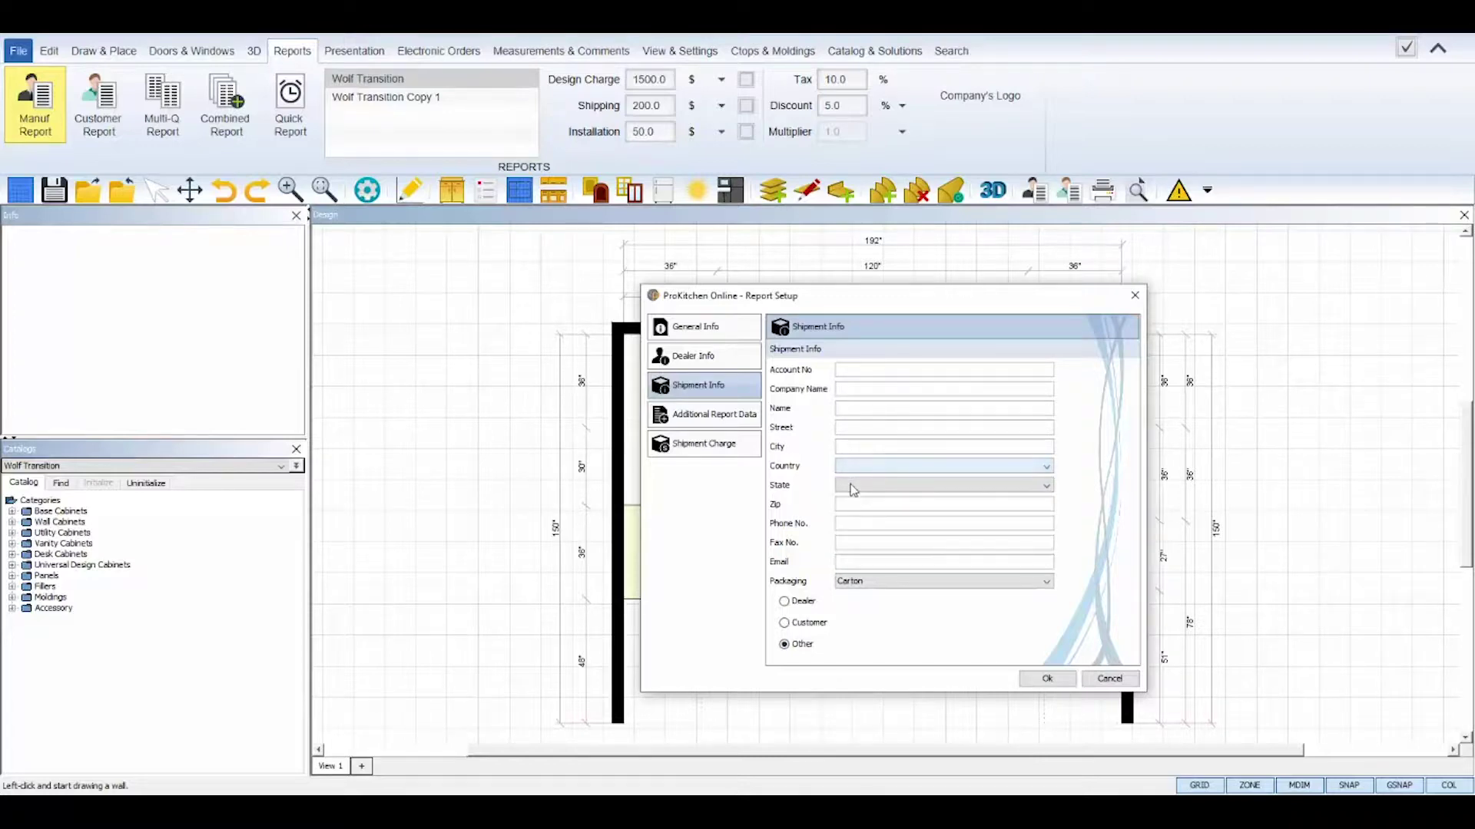
{"action": "left_click", "coordinate": [702, 419]}
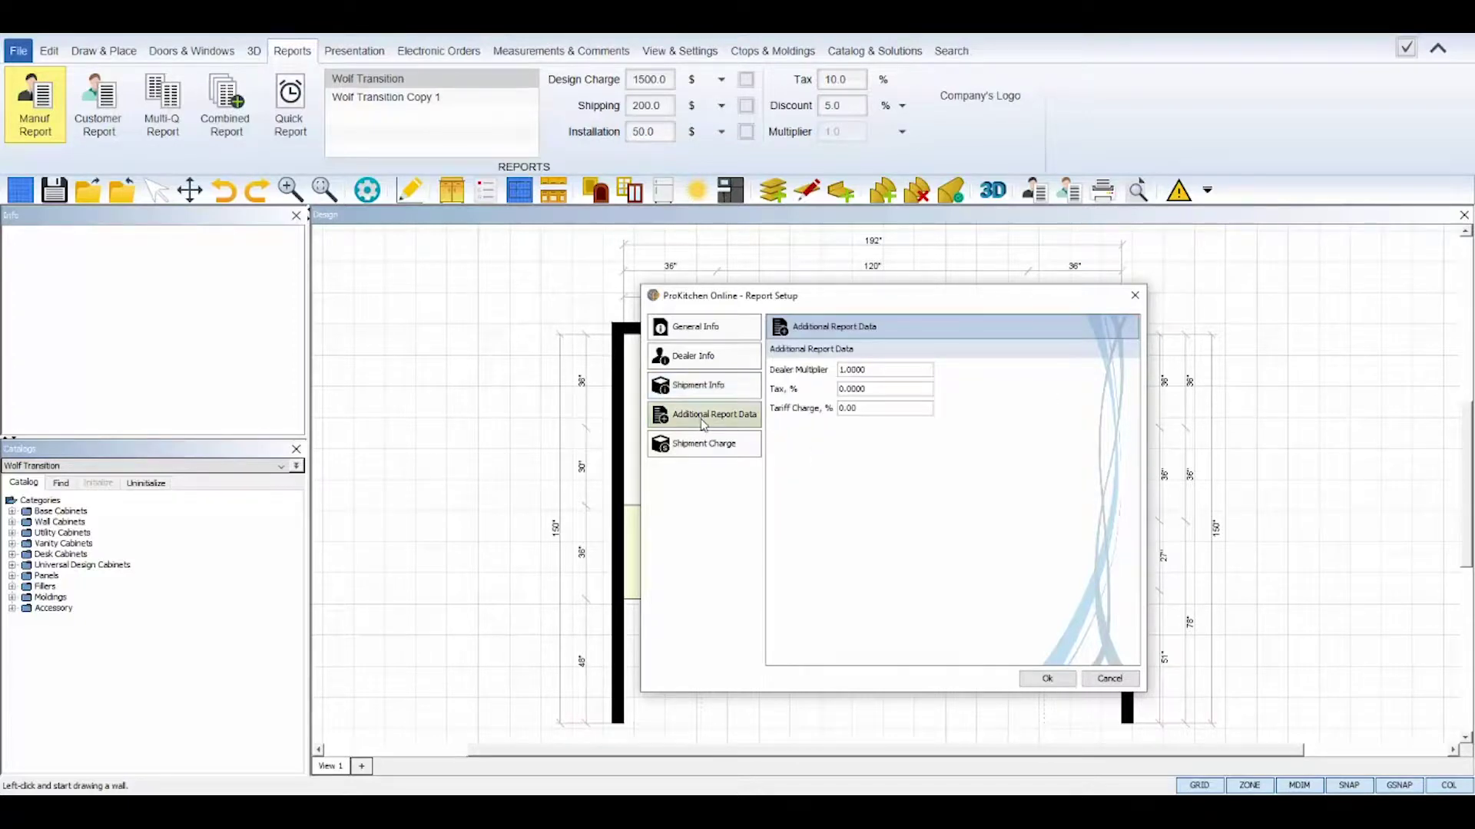
Set the dealer multiplier to 1.
{"action": "left_click", "coordinate": [876, 368]}
{"action": "left_click_drag", "start_coordinate": [875, 368], "coordinate": [833, 373]}
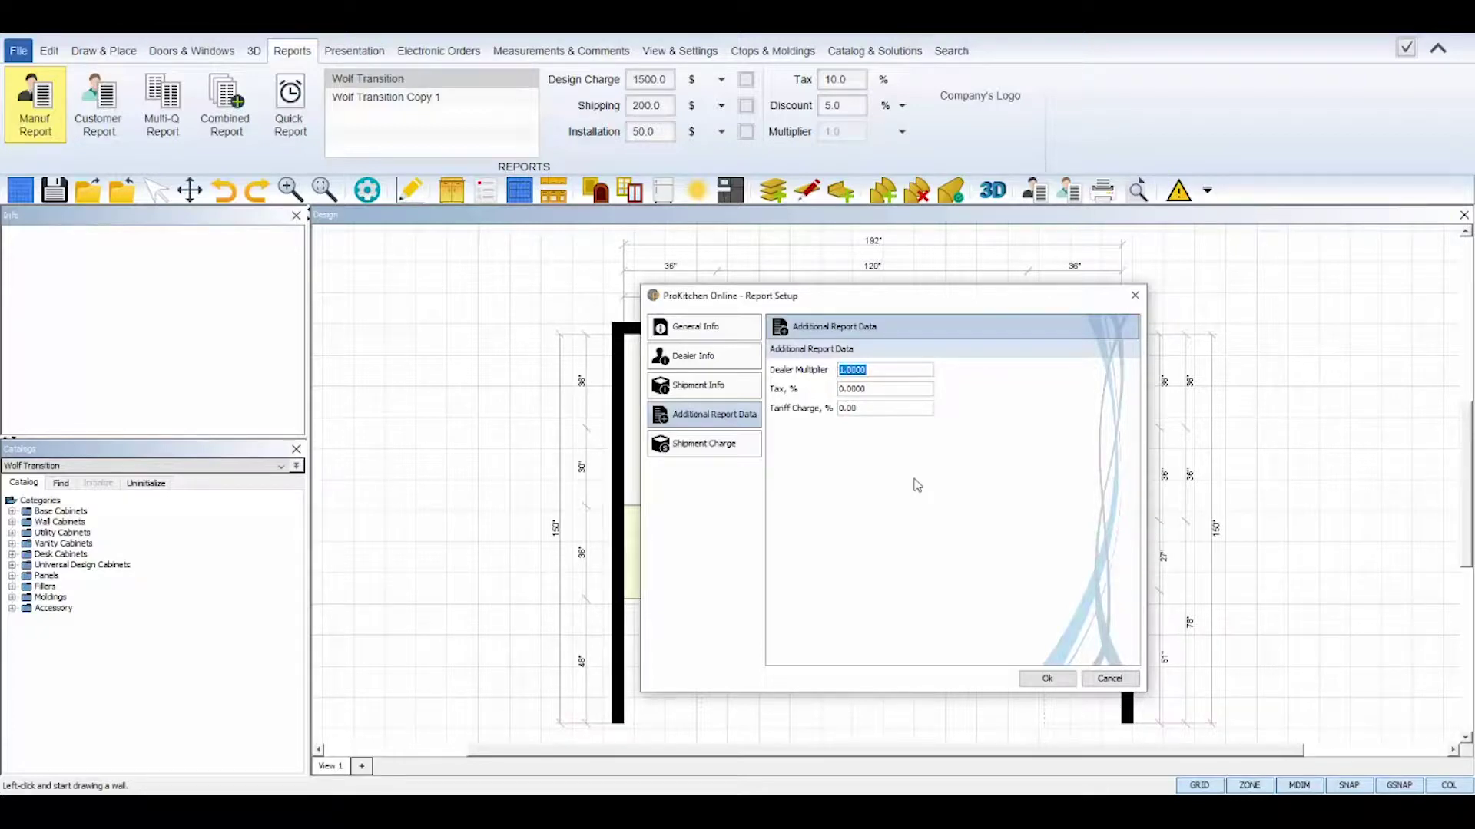
{"action": "type", "text": "1"}
Keep Truck shipping with an untaxed shipping charge and generate the ORDER/QUOTE report.
{"action": "left_click", "coordinate": [732, 451]}
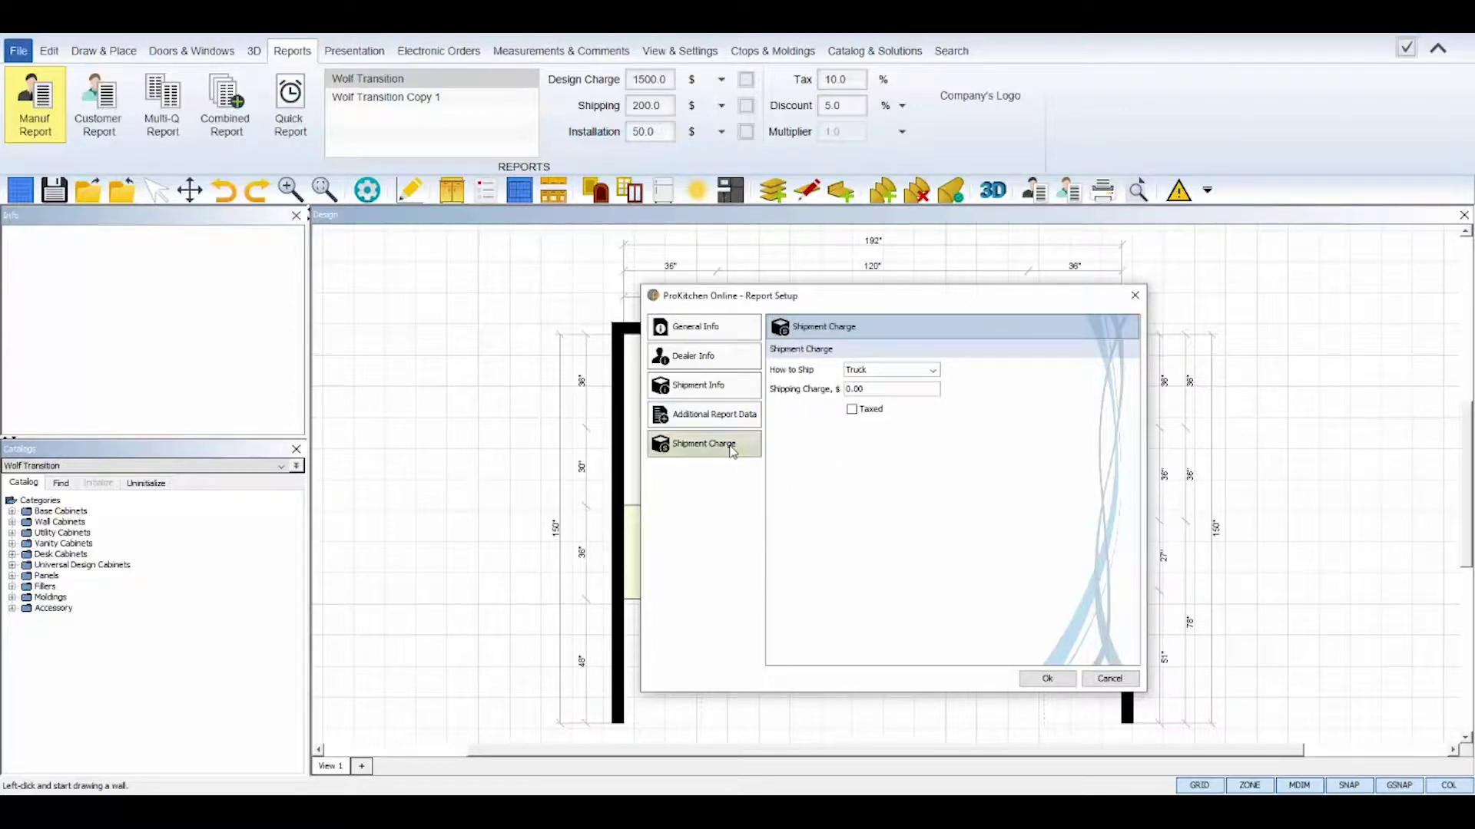
{"action": "left_click", "coordinate": [932, 370]}
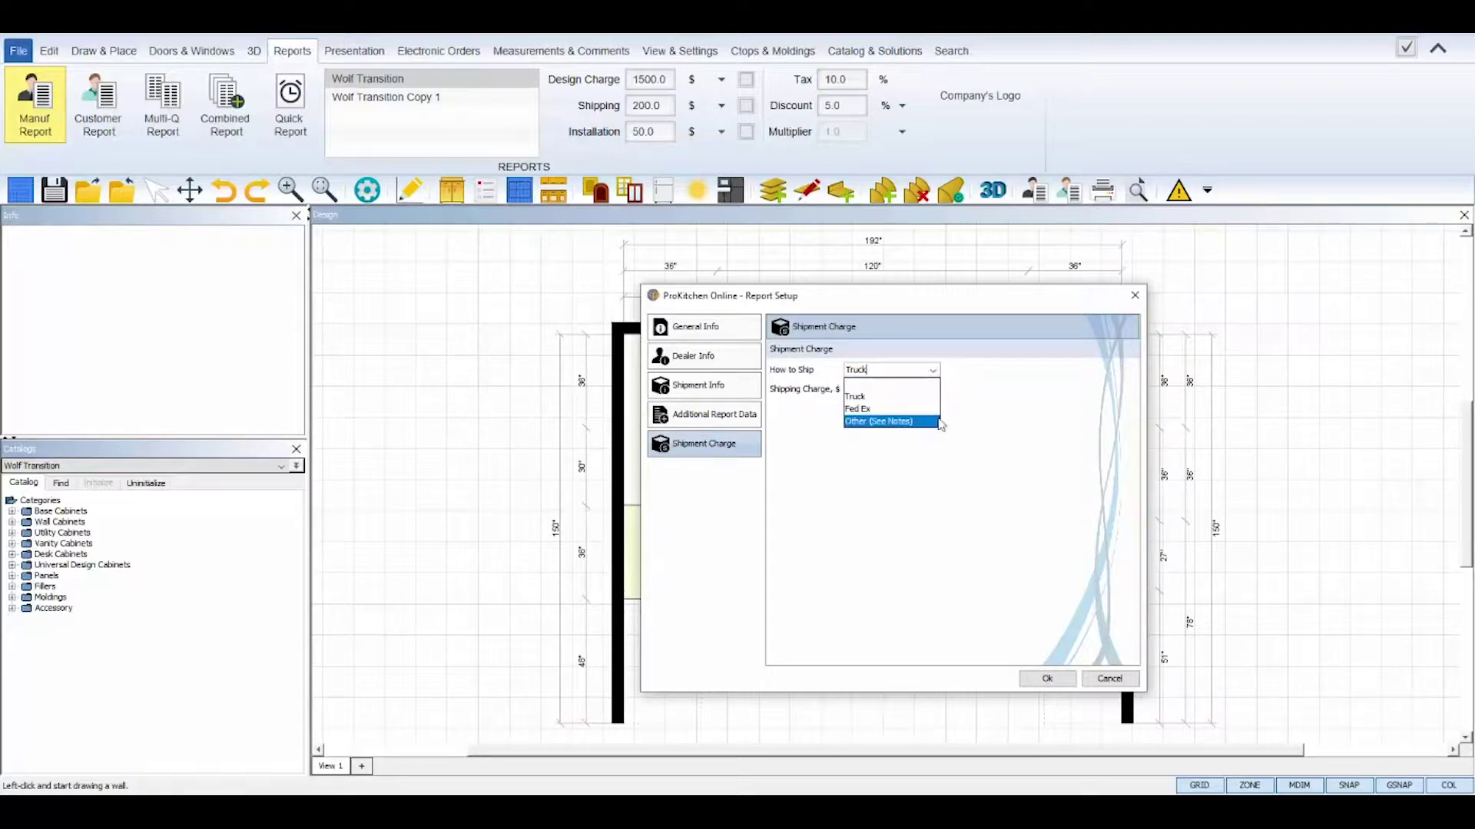
{"action": "left_click", "coordinate": [926, 396]}
{"action": "left_click", "coordinate": [928, 388]}
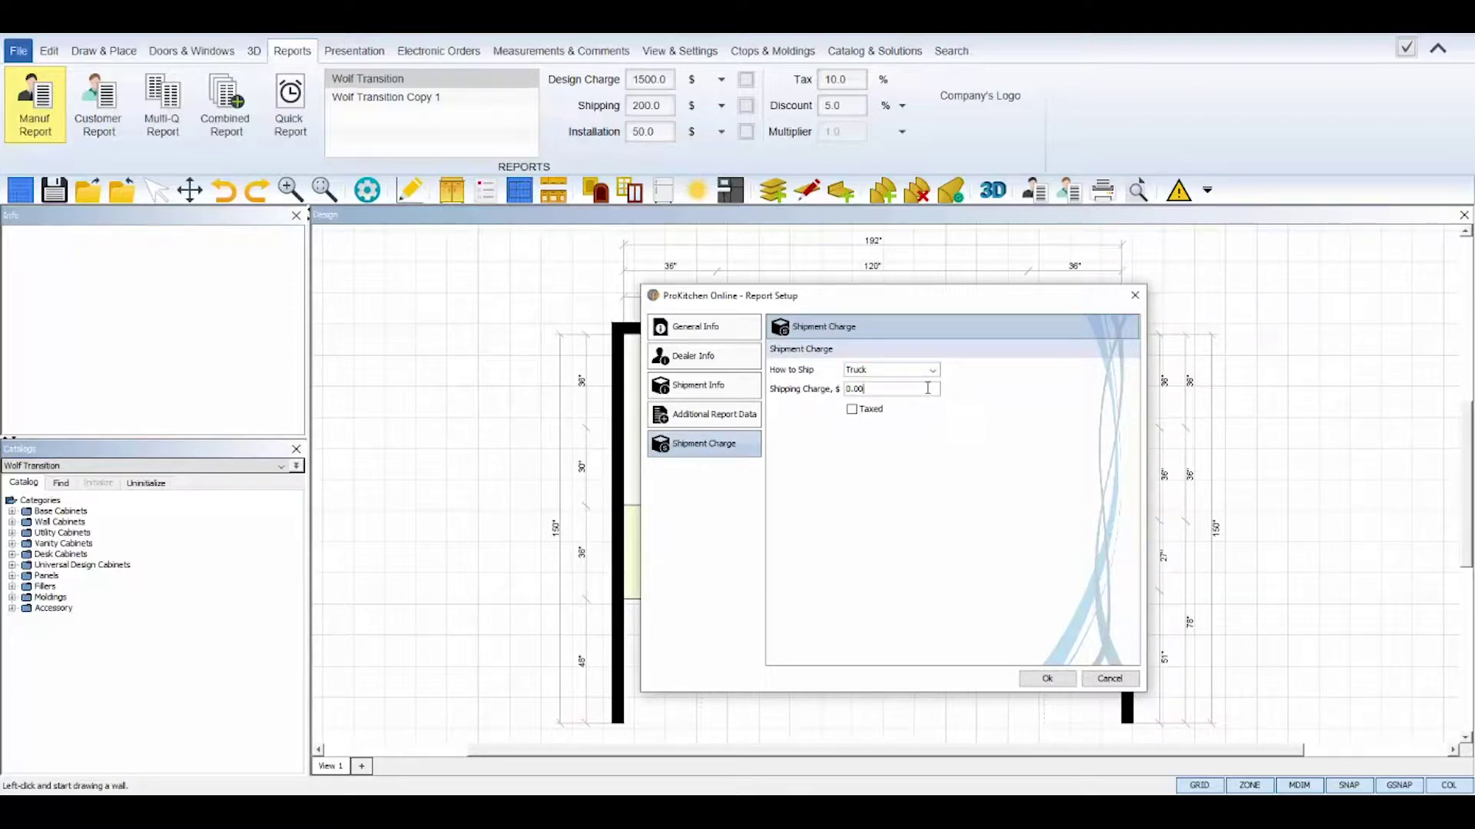
{"action": "left_click", "coordinate": [855, 411]}
{"action": "left_click", "coordinate": [854, 411]}
{"action": "left_click", "coordinate": [1046, 679]}
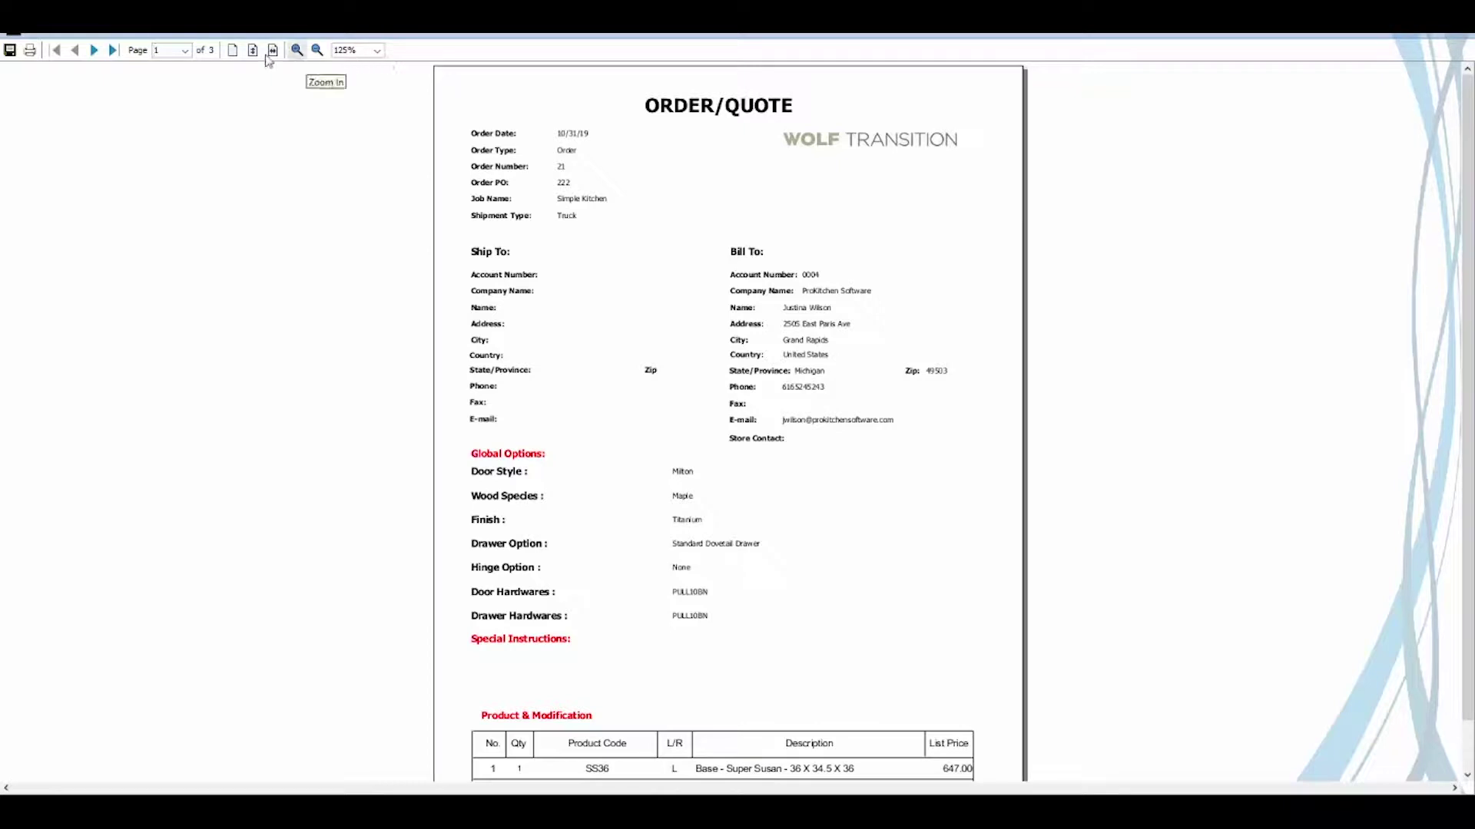
Check the PDF export file type in the save window, then cancel without saving.
{"action": "left_click", "coordinate": [10, 50]}
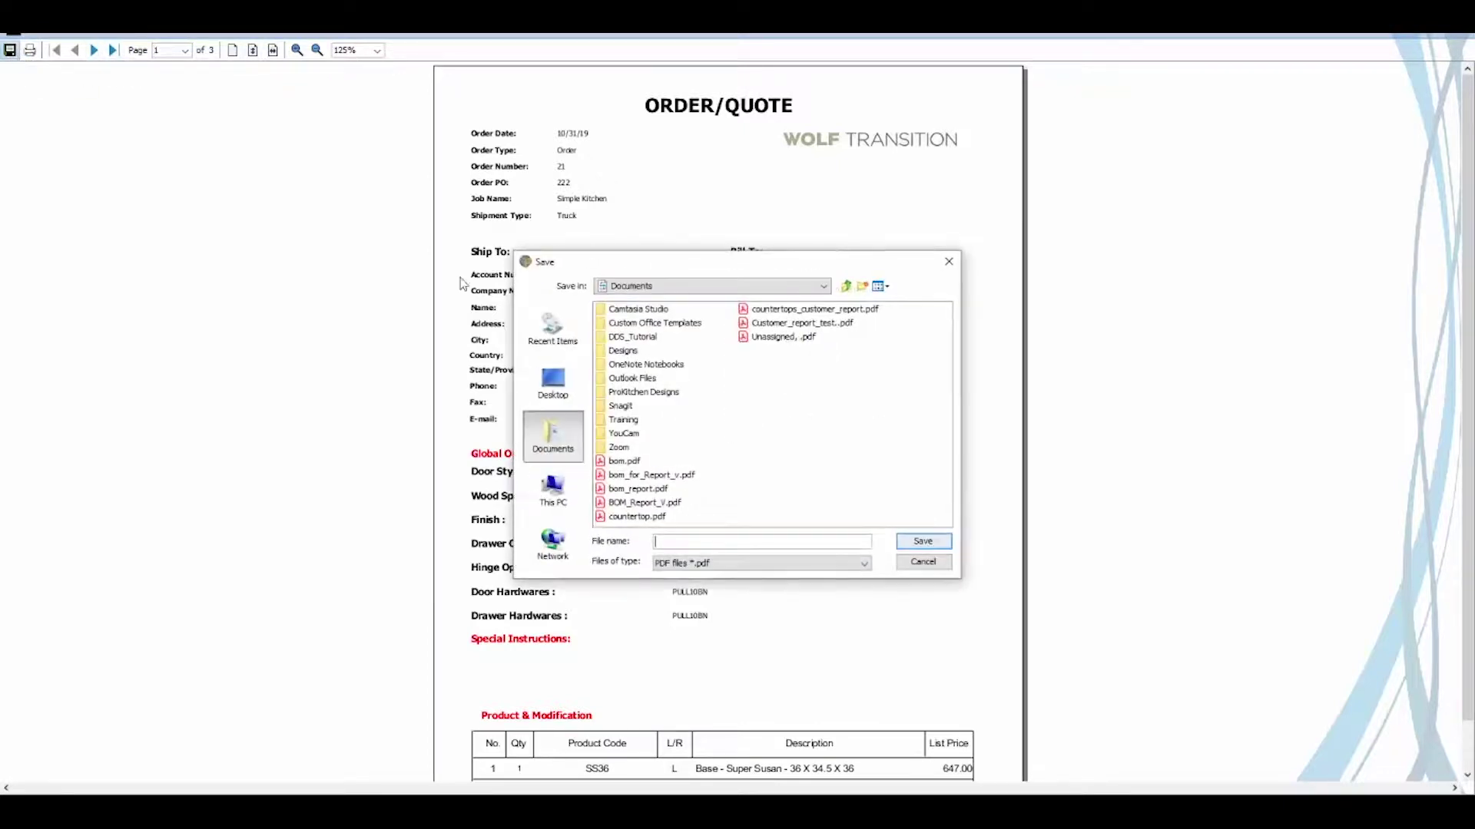
{"action": "left_click", "coordinate": [674, 564]}
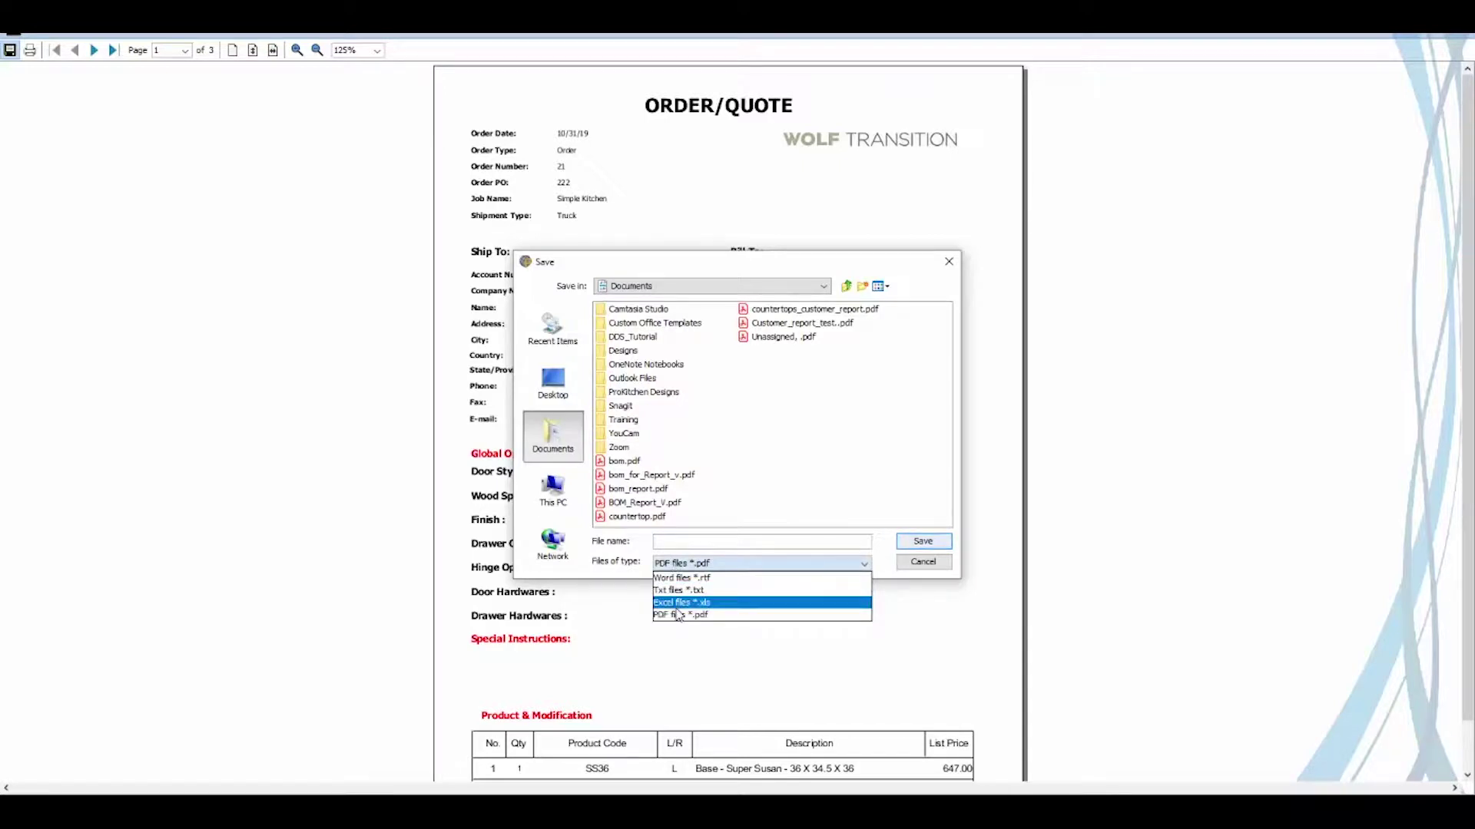
{"action": "left_click", "coordinate": [930, 566]}
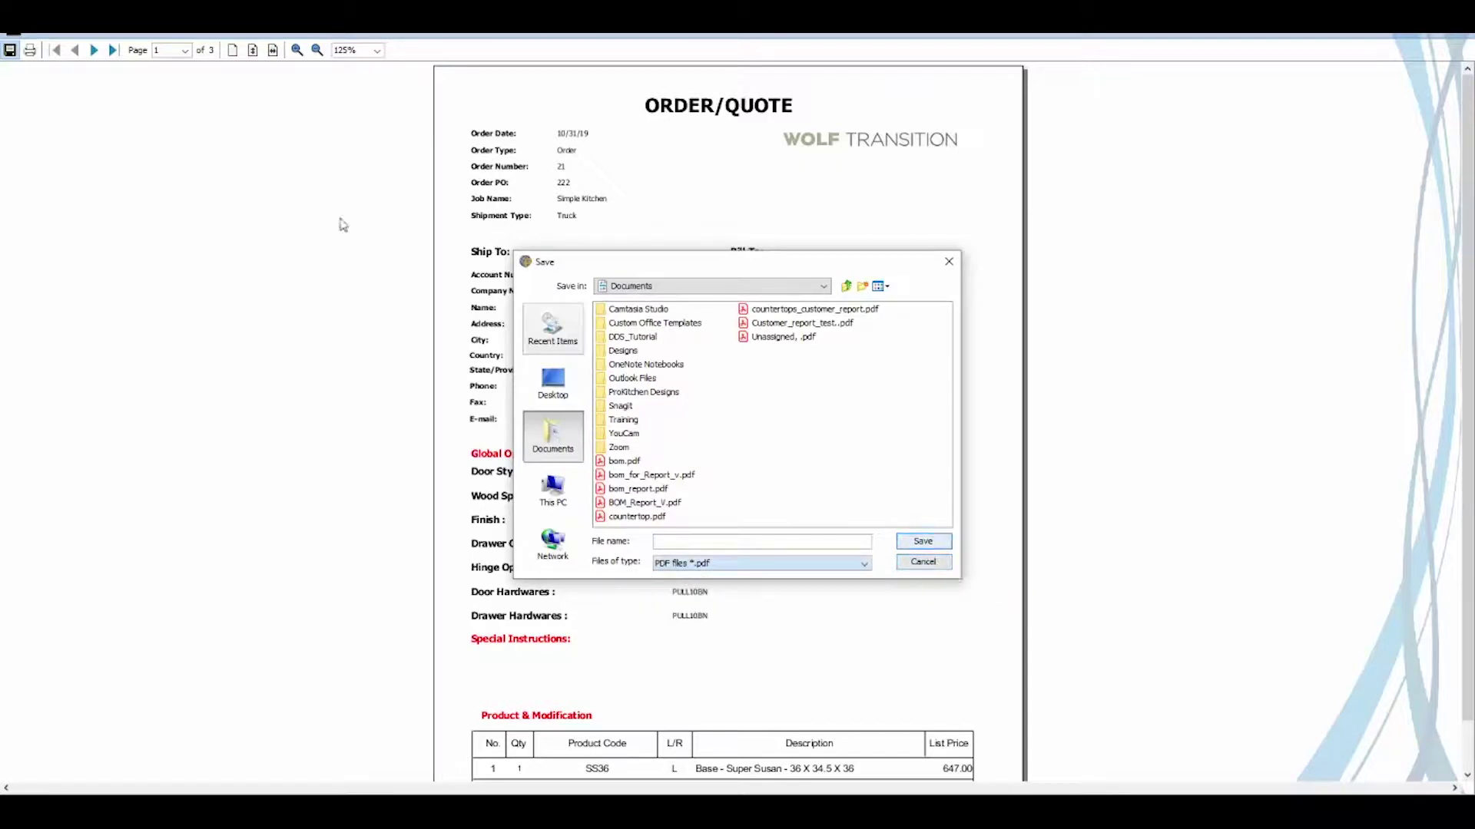
{"action": "left_click", "coordinate": [923, 561]}
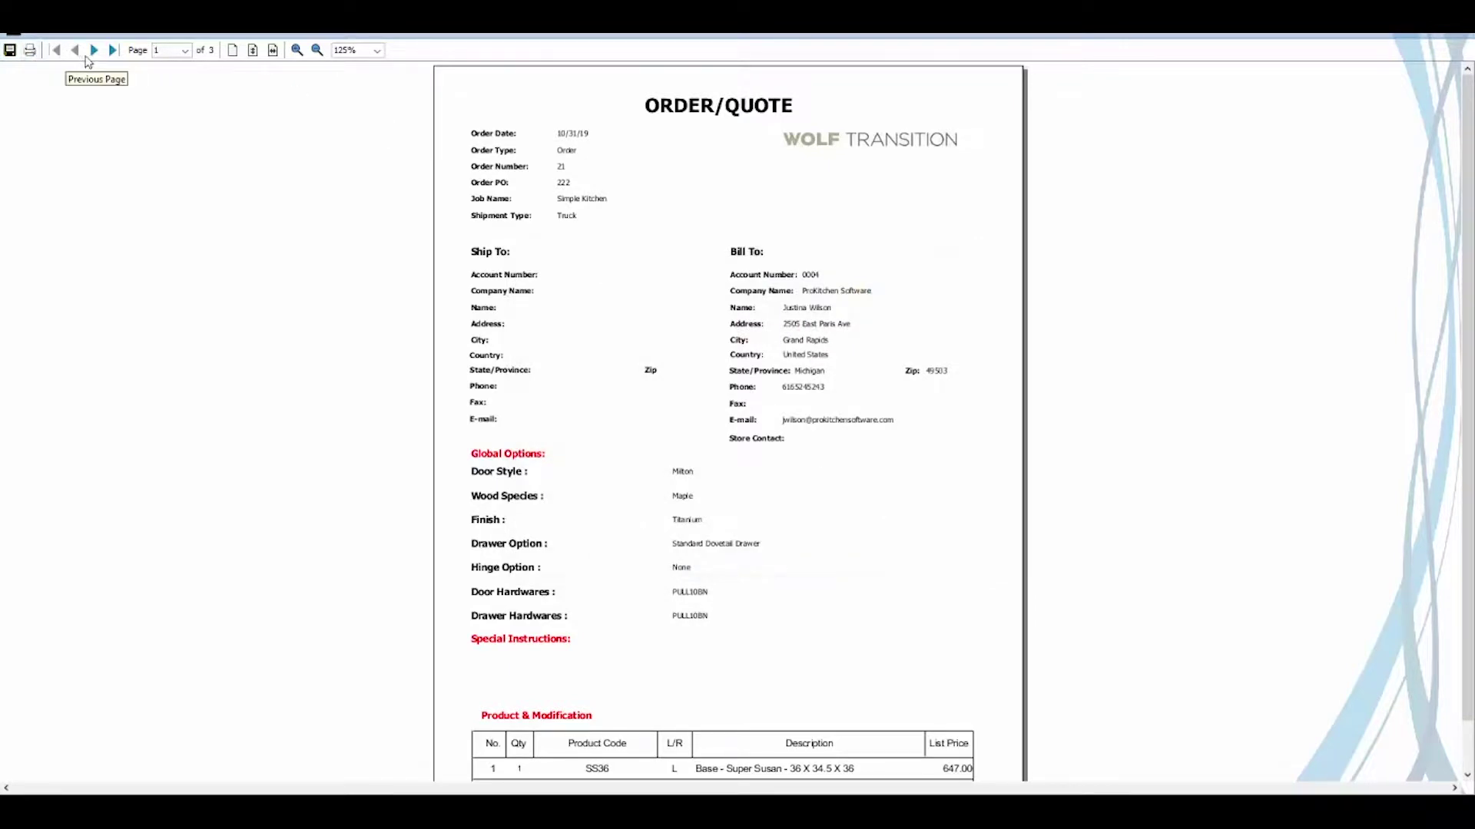
Page through the three report pages and set the preview zoom to 150%.
{"action": "left_click", "coordinate": [95, 50]}
{"action": "left_click", "coordinate": [95, 51]}
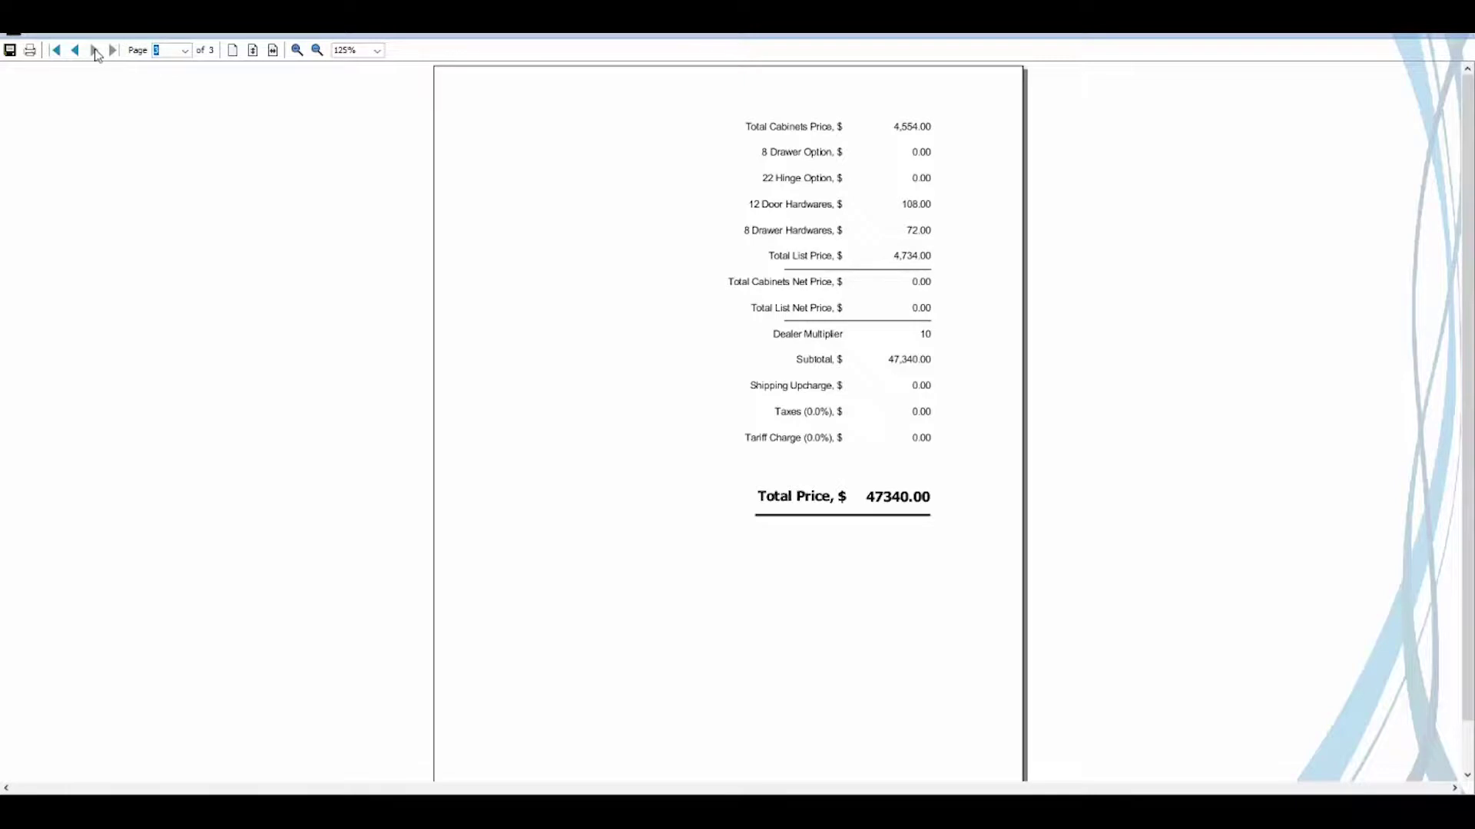
{"action": "left_click", "coordinate": [185, 51]}
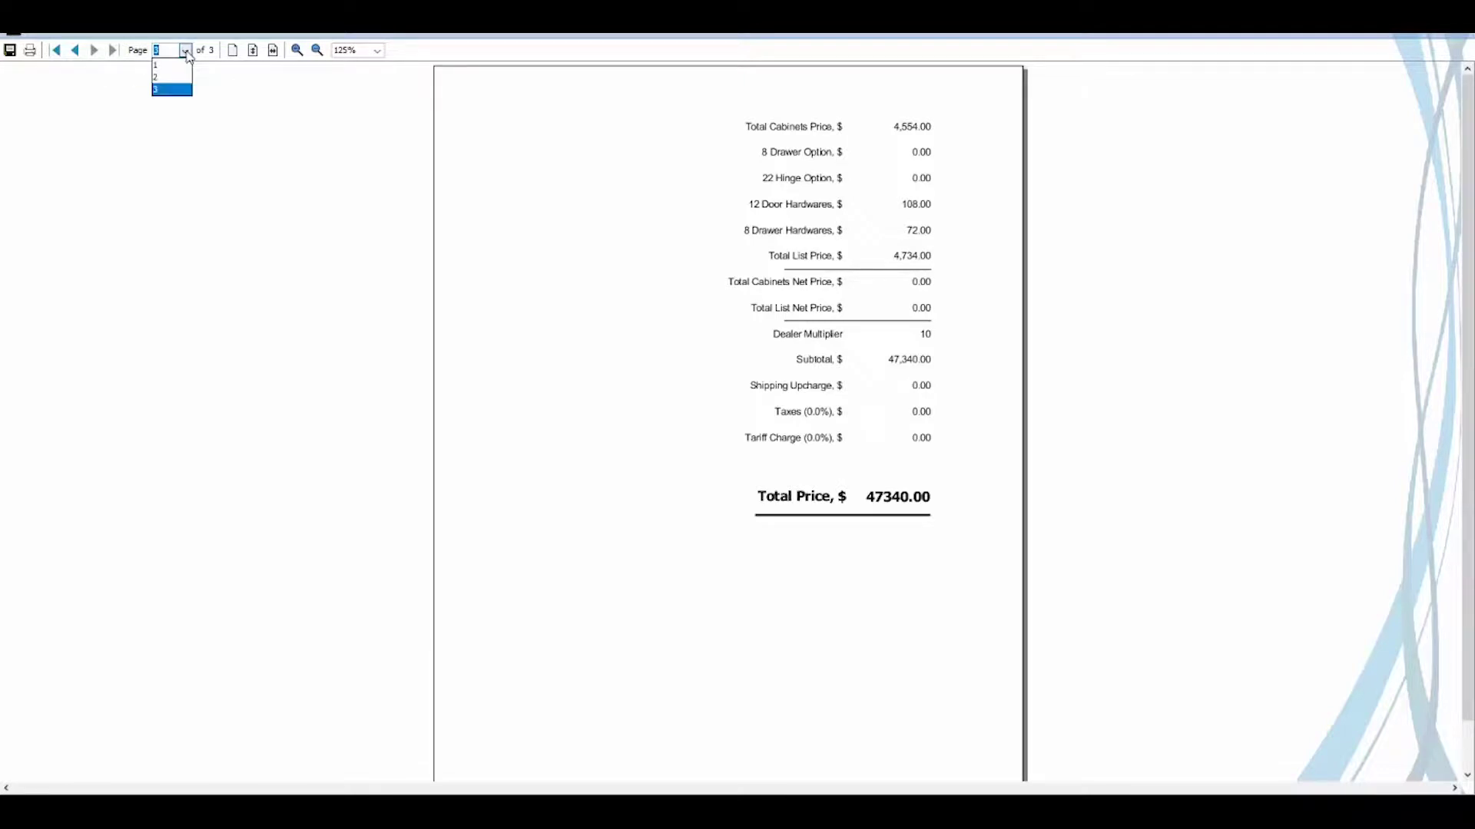
{"action": "left_click", "coordinate": [173, 65]}
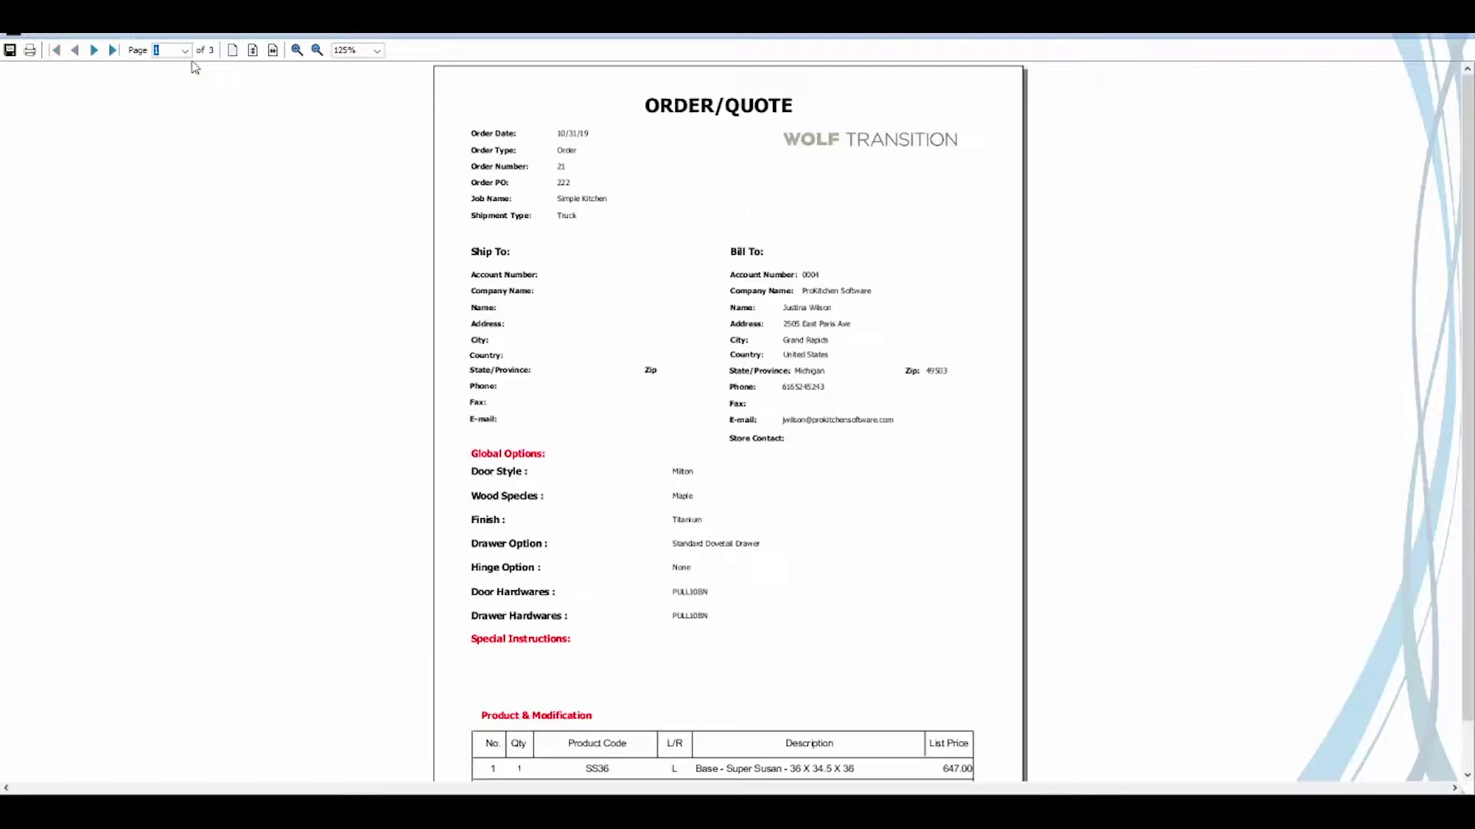
{"action": "left_click", "coordinate": [234, 51]}
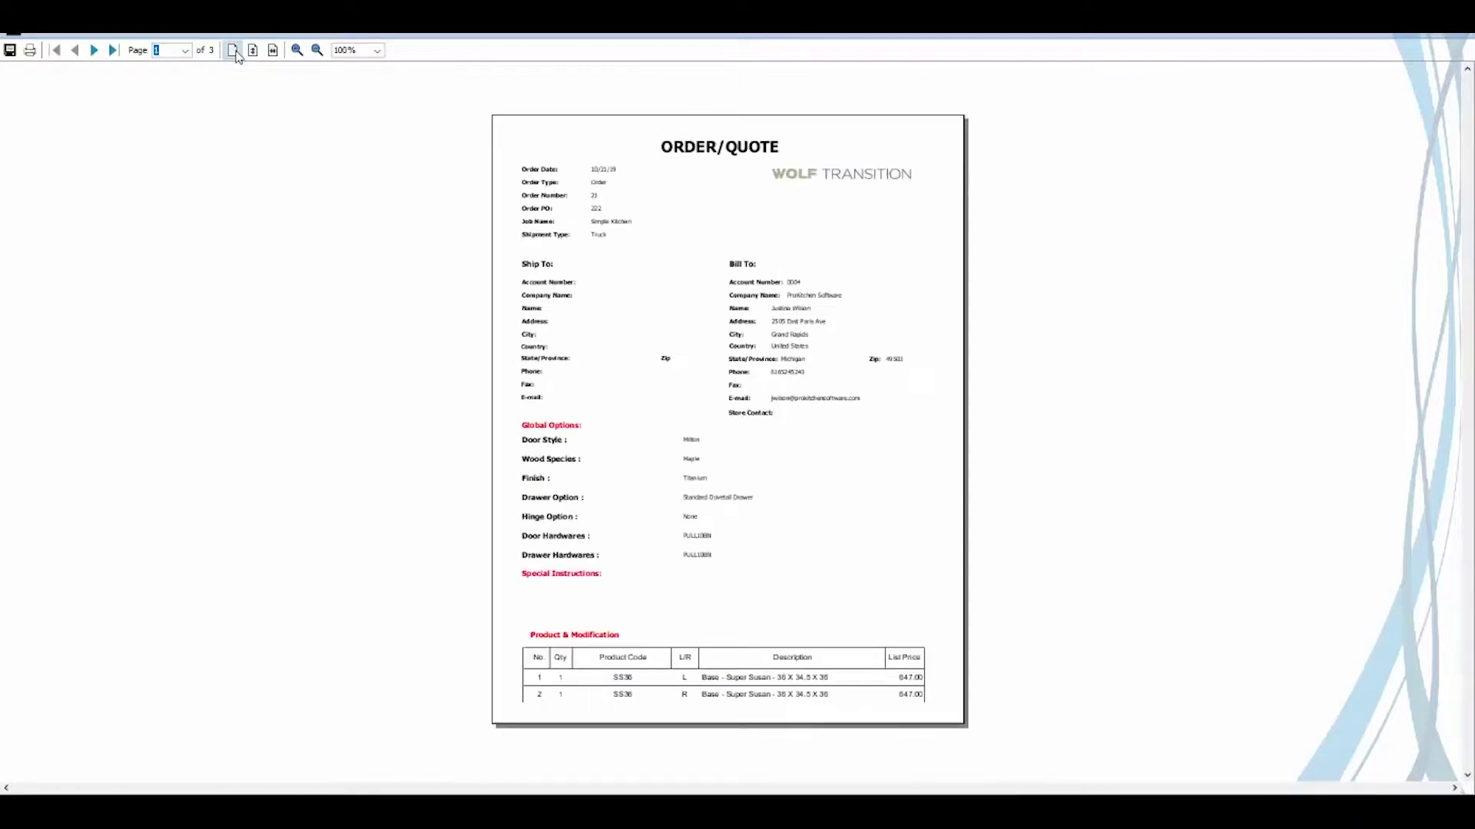
{"action": "left_click", "coordinate": [254, 51]}
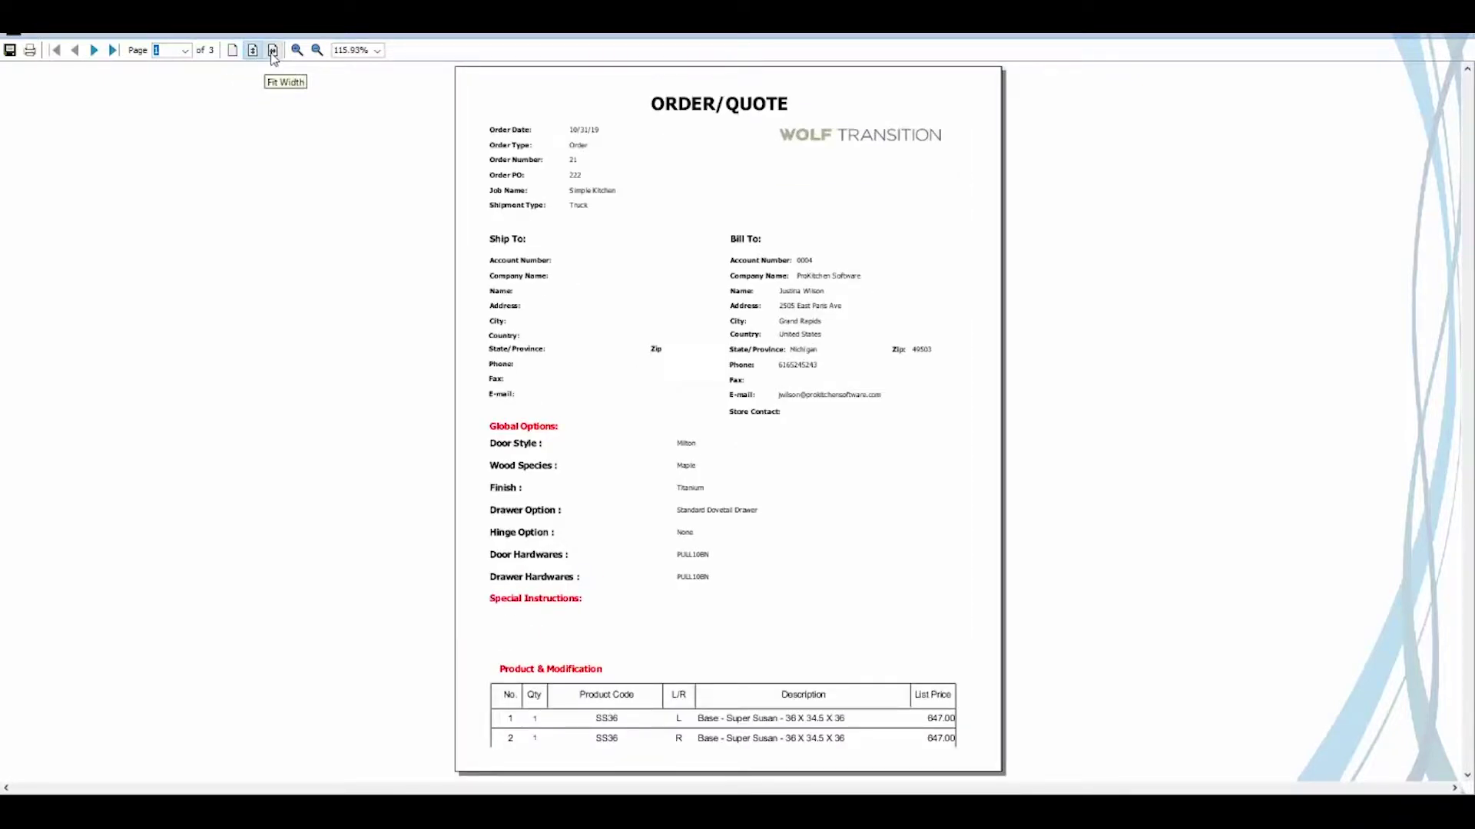
{"action": "left_click", "coordinate": [273, 50]}
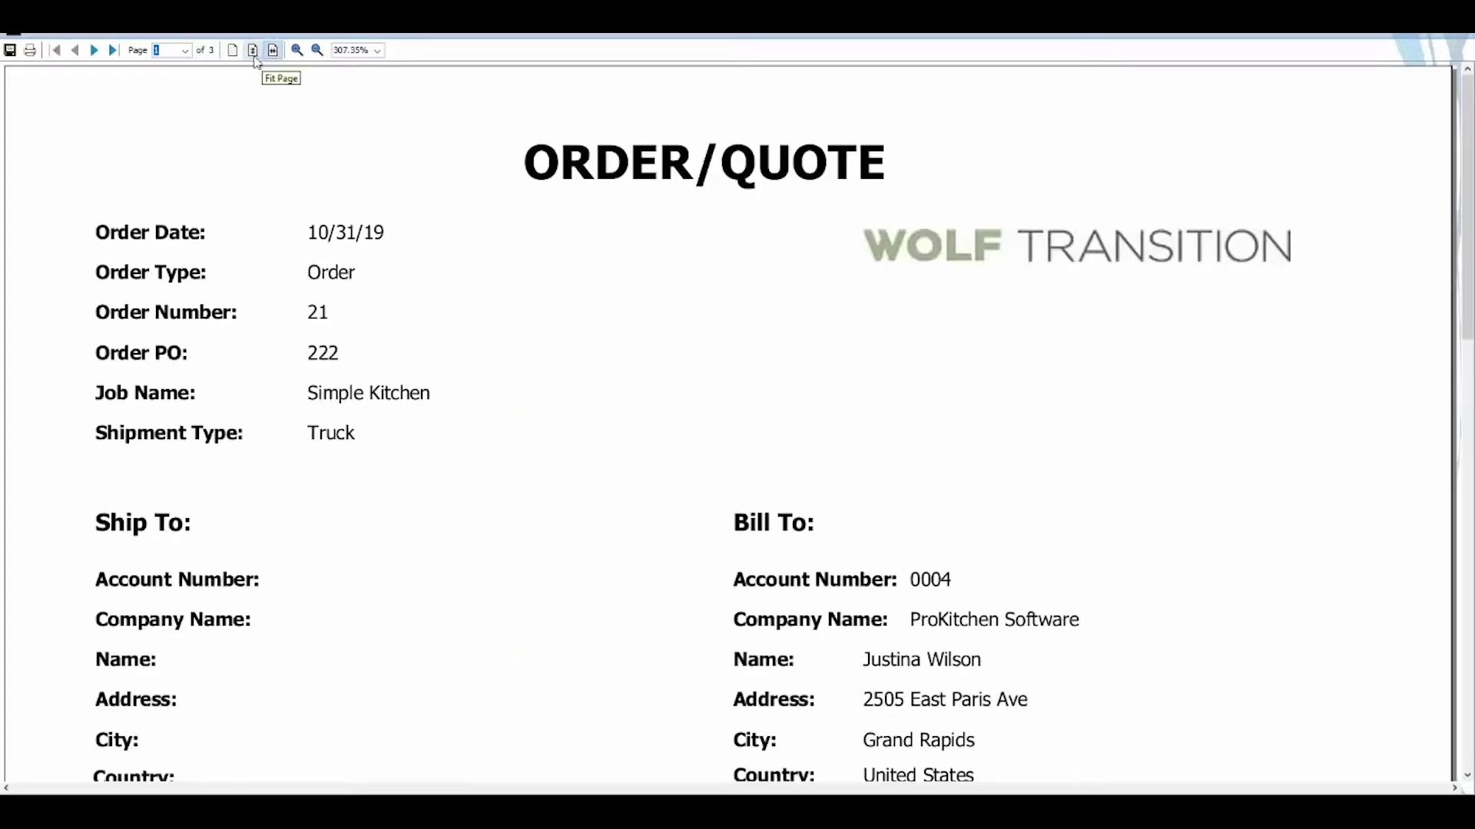
{"action": "left_click", "coordinate": [316, 51]}
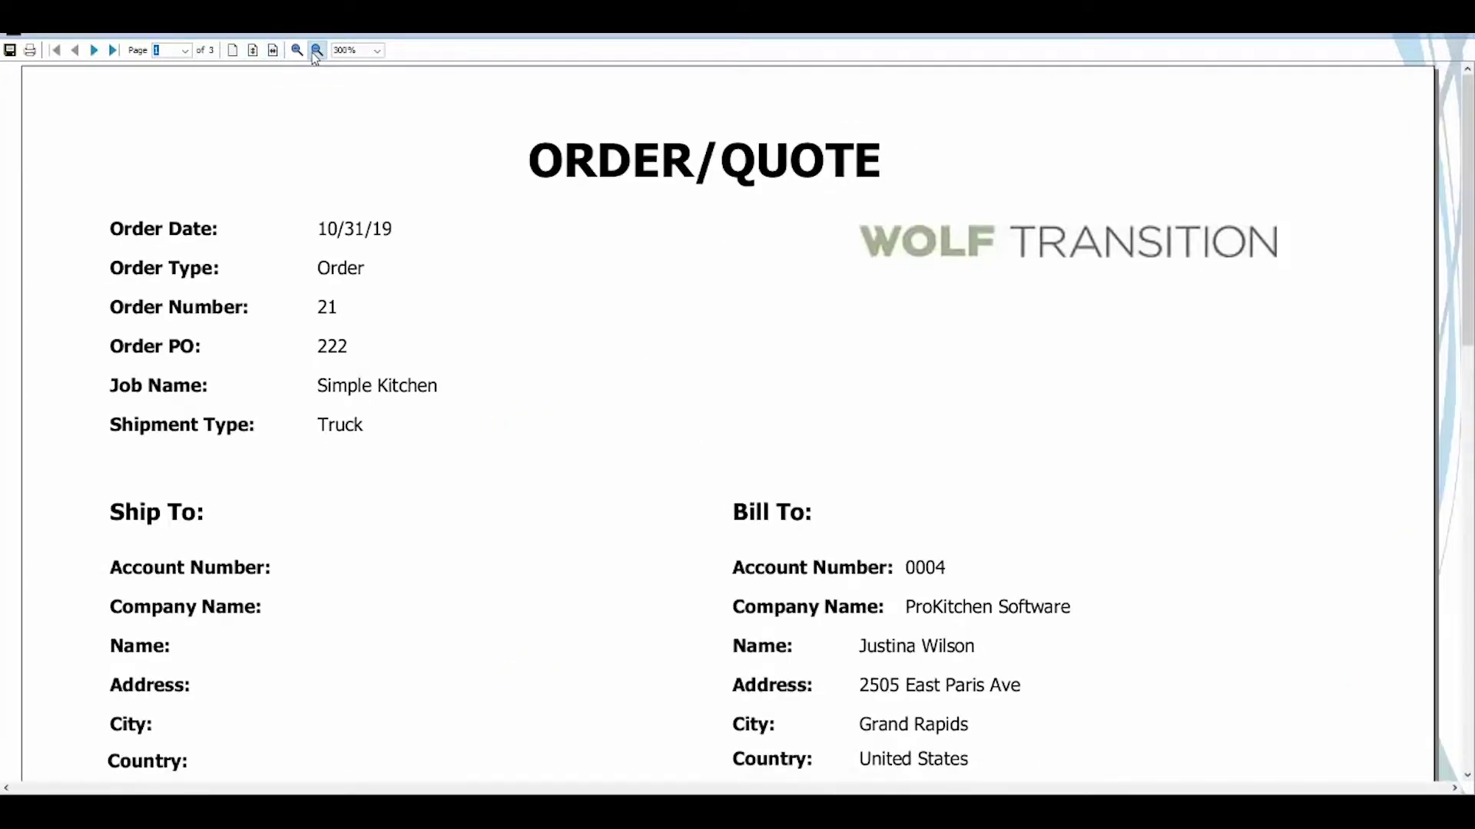
{"action": "left_click", "coordinate": [316, 50]}
{"action": "left_click", "coordinate": [316, 51]}
{"action": "left_click", "coordinate": [377, 50]}
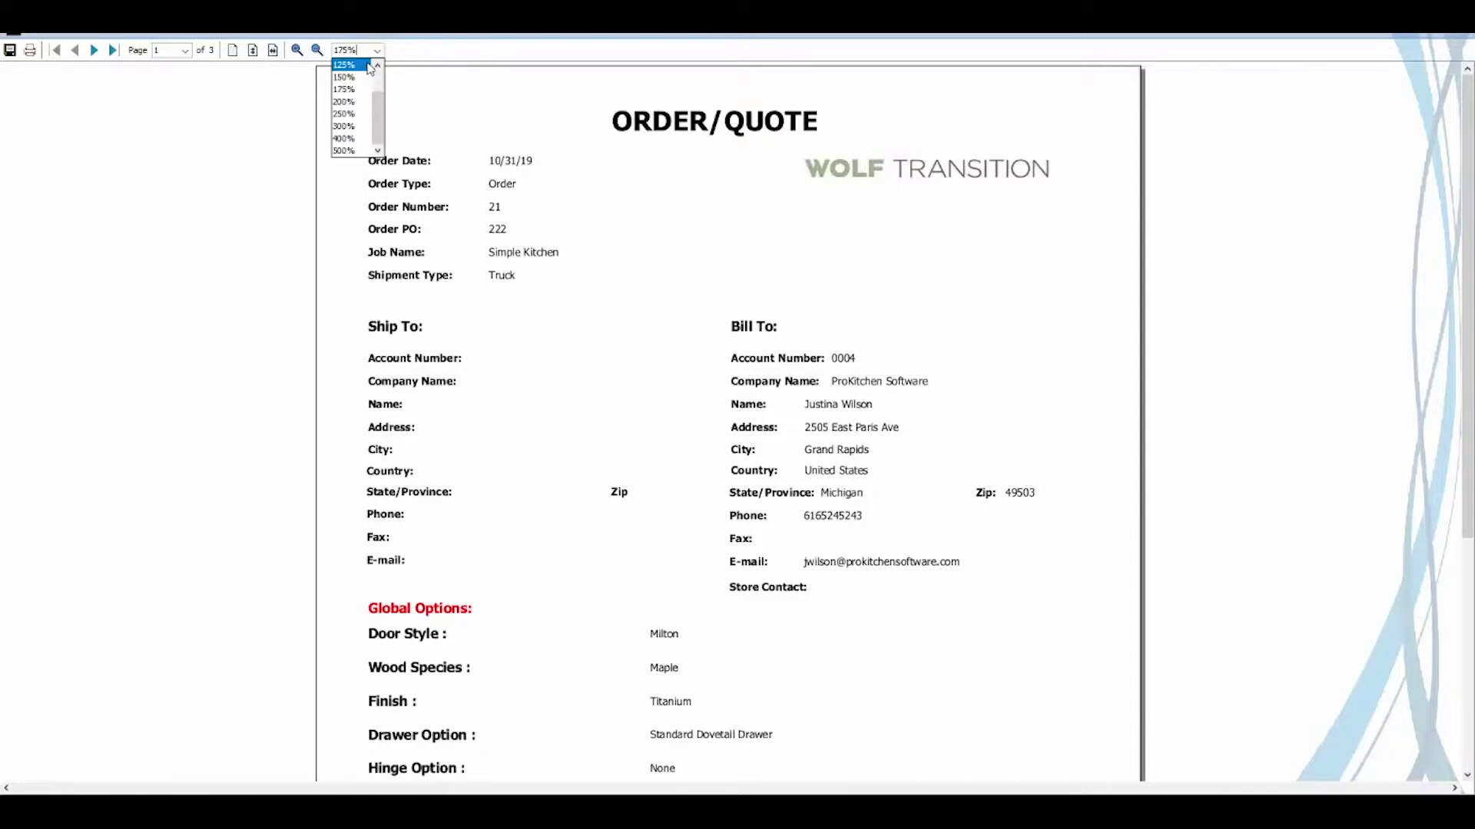
{"action": "left_click", "coordinate": [361, 78]}
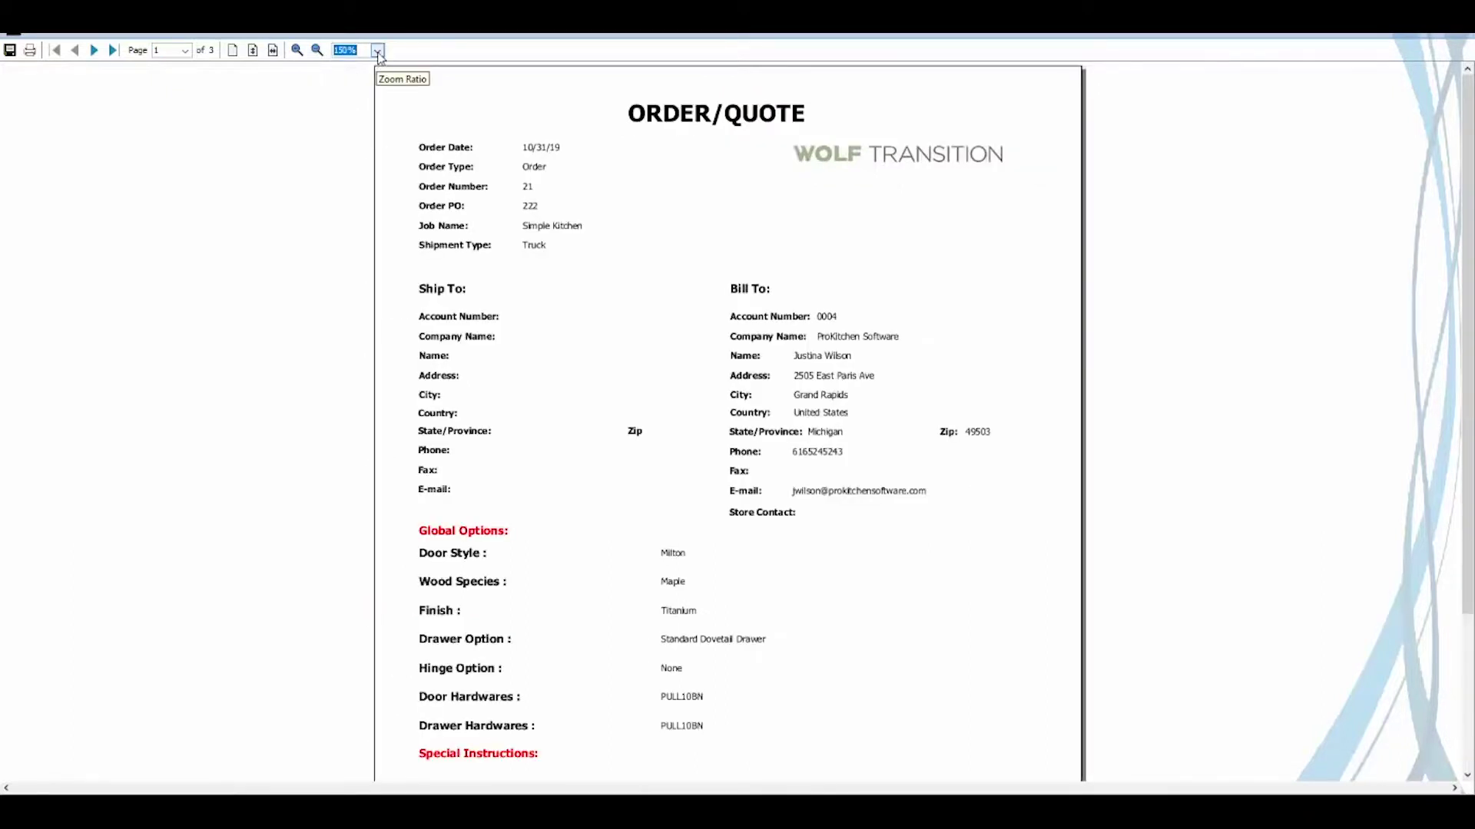
Save the report to the Desktop as the PDF ManufactureReport.
{"action": "left_click", "coordinate": [10, 51]}
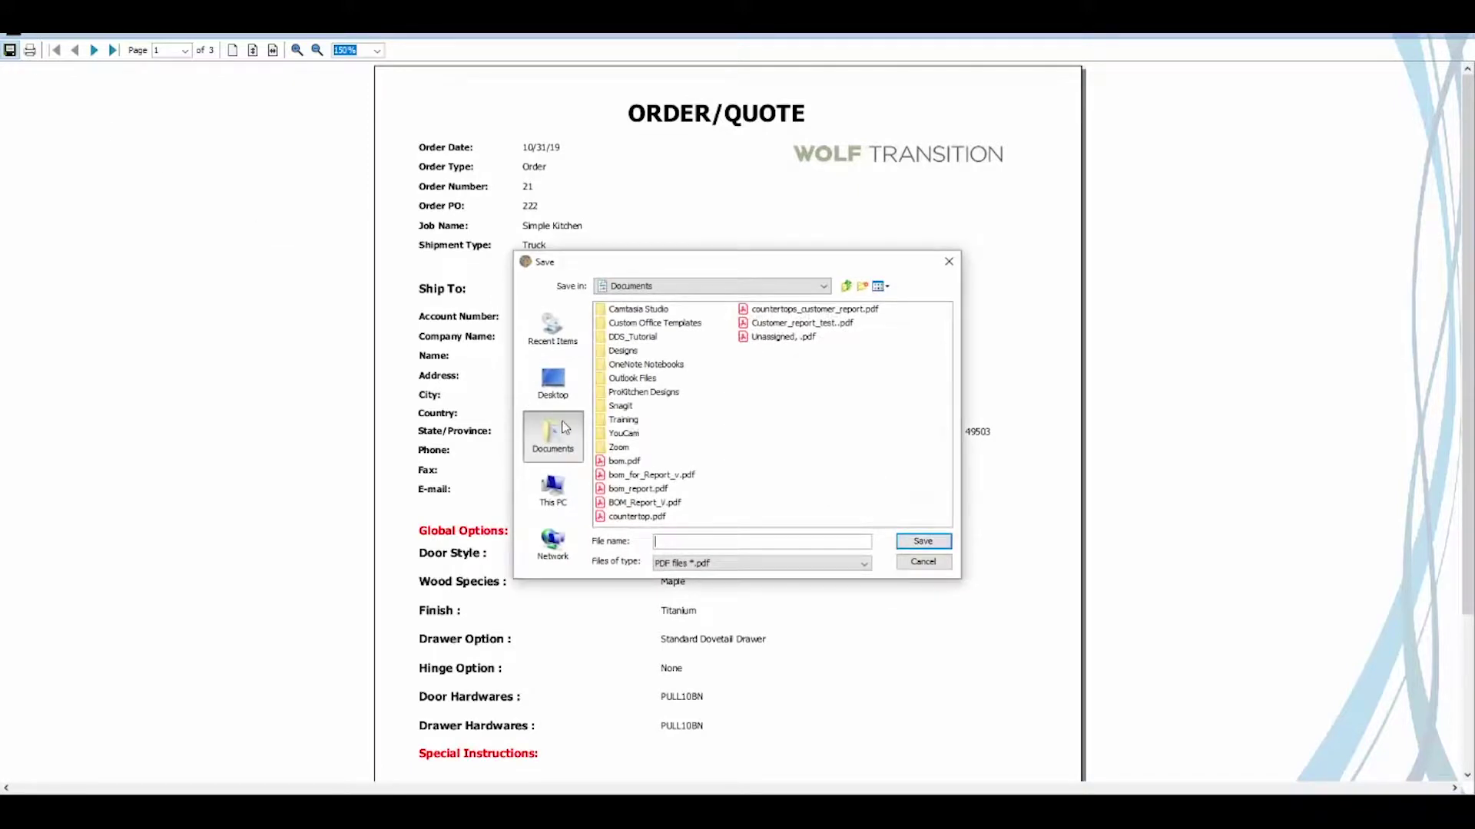
{"action": "left_click", "coordinate": [553, 382]}
{"action": "left_click", "coordinate": [688, 543]}
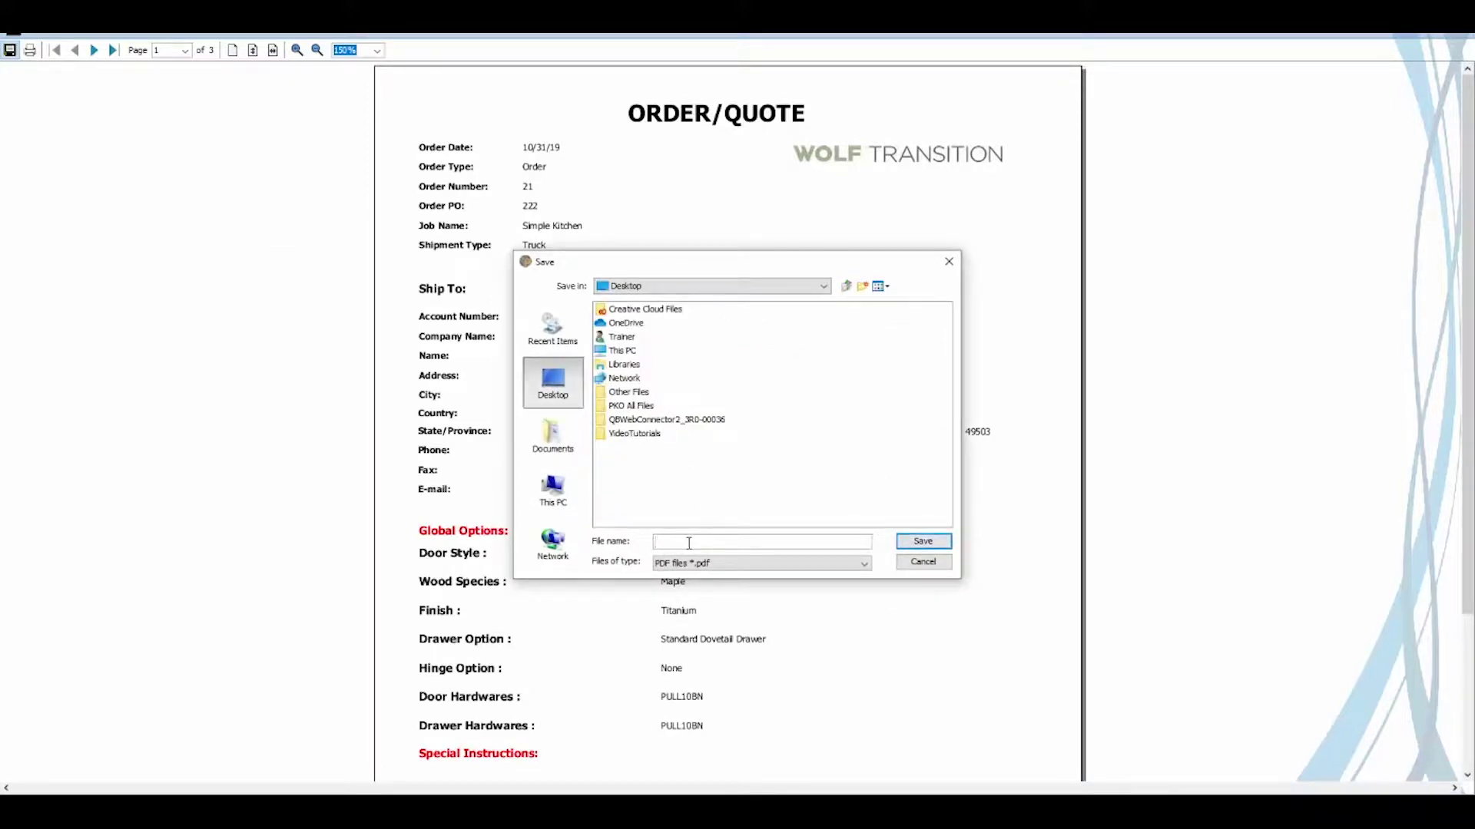
{"action": "type", "text": "ManufactureReport"}
{"action": "left_click", "coordinate": [924, 541]}
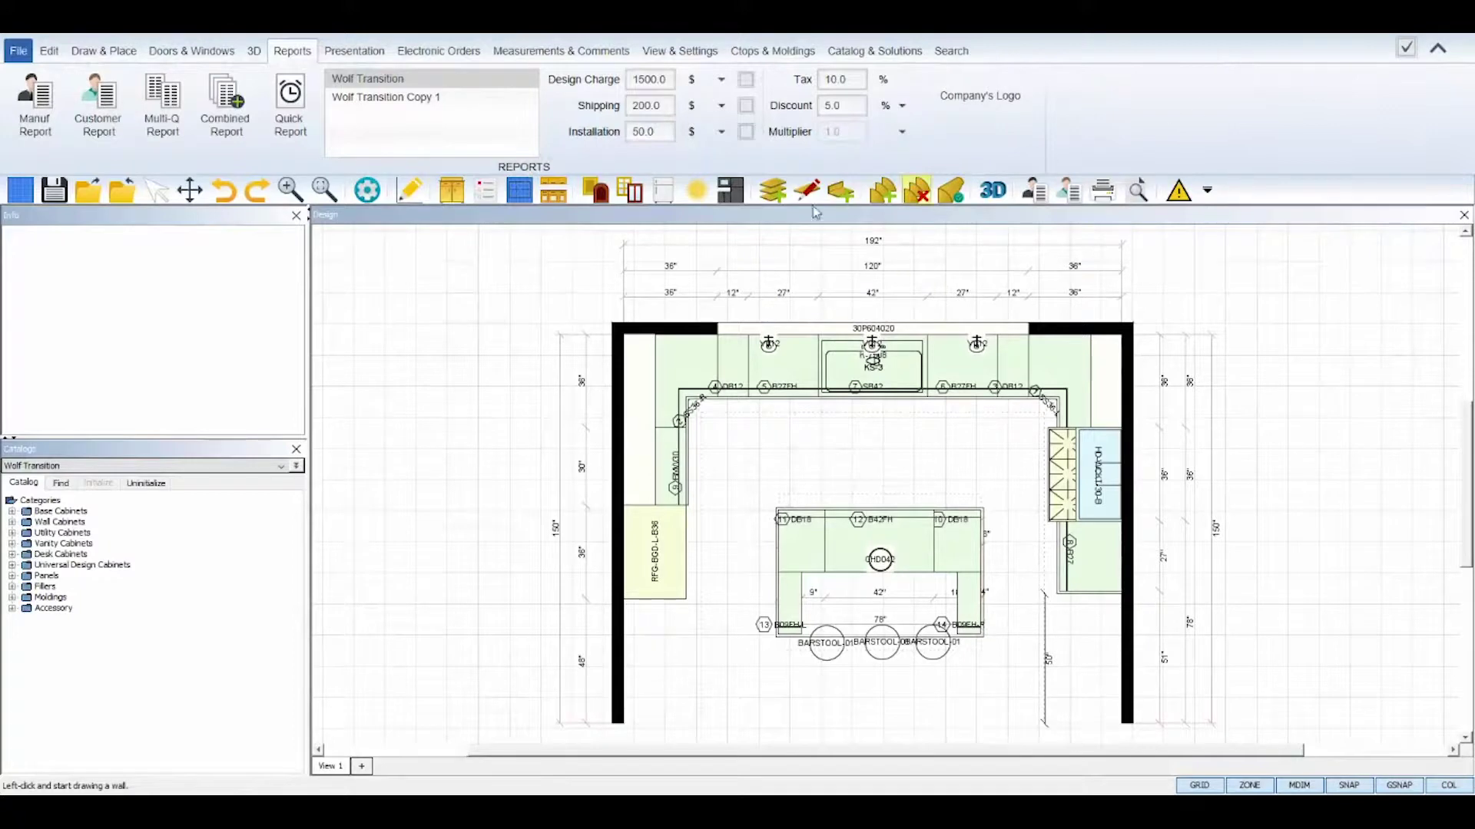
Select the Wolf Transition Copy 1 catalog in the Reports list.
{"action": "left_click", "coordinate": [400, 99]}
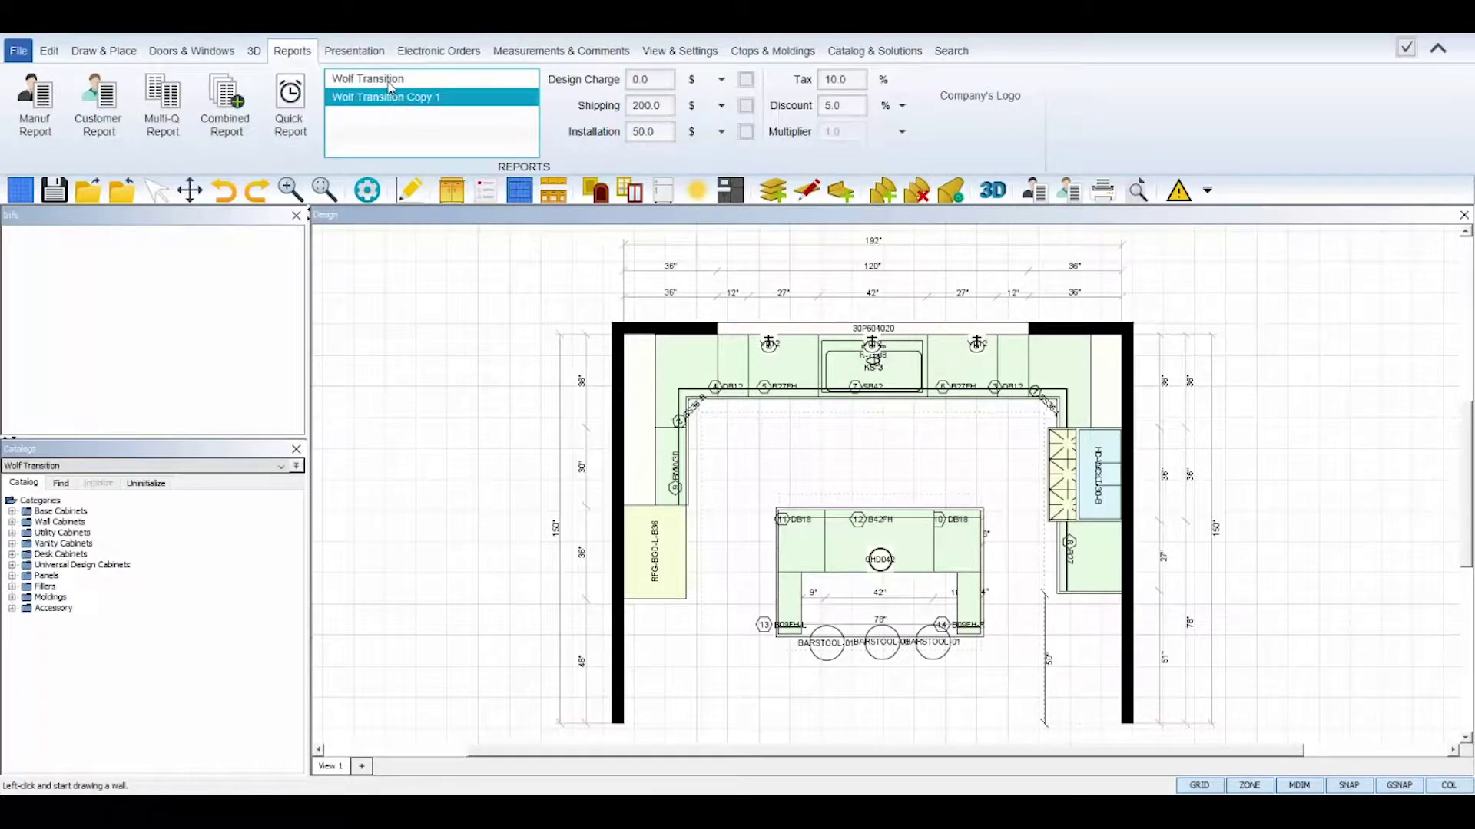
{"action": "left_click", "coordinate": [389, 87]}
{"action": "left_click", "coordinate": [391, 103]}
Generate its manufacturer ORDER/QUOTE report with the default setup, check the totals page, and close the preview.
{"action": "left_click", "coordinate": [46, 132]}
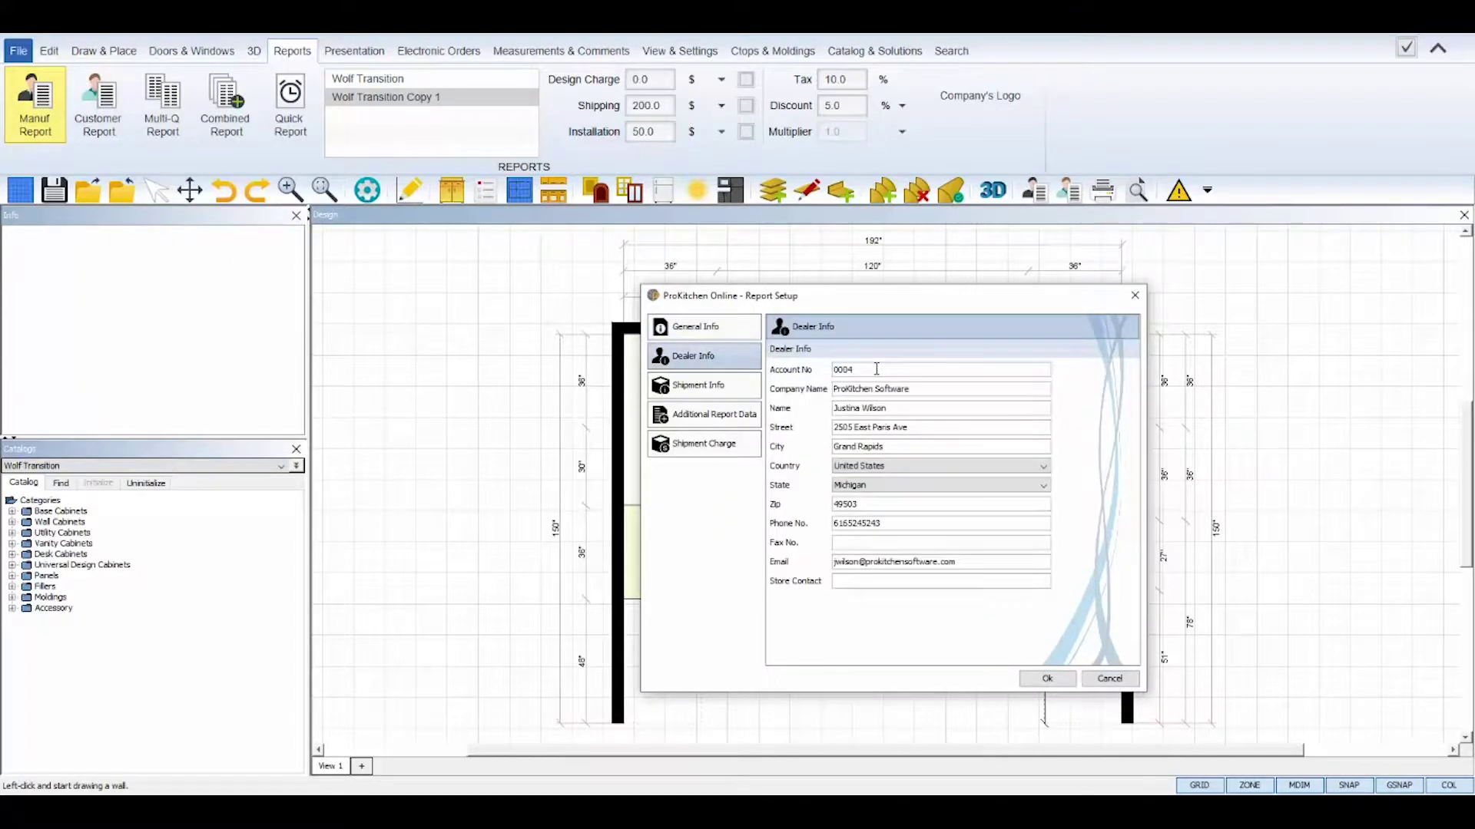
{"action": "left_click", "coordinate": [737, 386]}
{"action": "left_click", "coordinate": [710, 414]}
{"action": "left_click", "coordinate": [873, 389]}
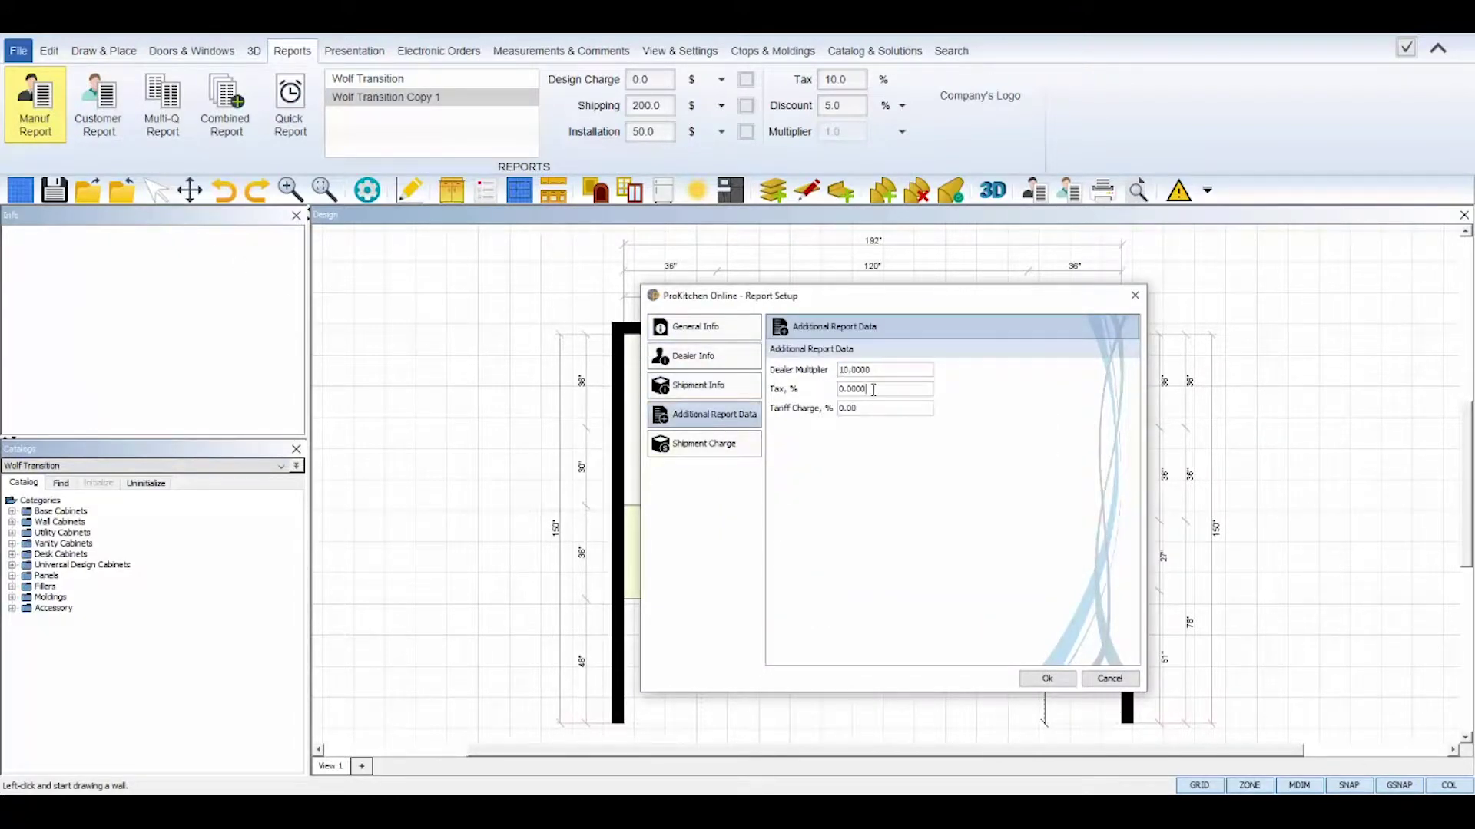
{"action": "left_click", "coordinate": [704, 444]}
{"action": "left_click", "coordinate": [925, 370]}
{"action": "left_click", "coordinate": [891, 395]}
{"action": "left_click", "coordinate": [1047, 679]}
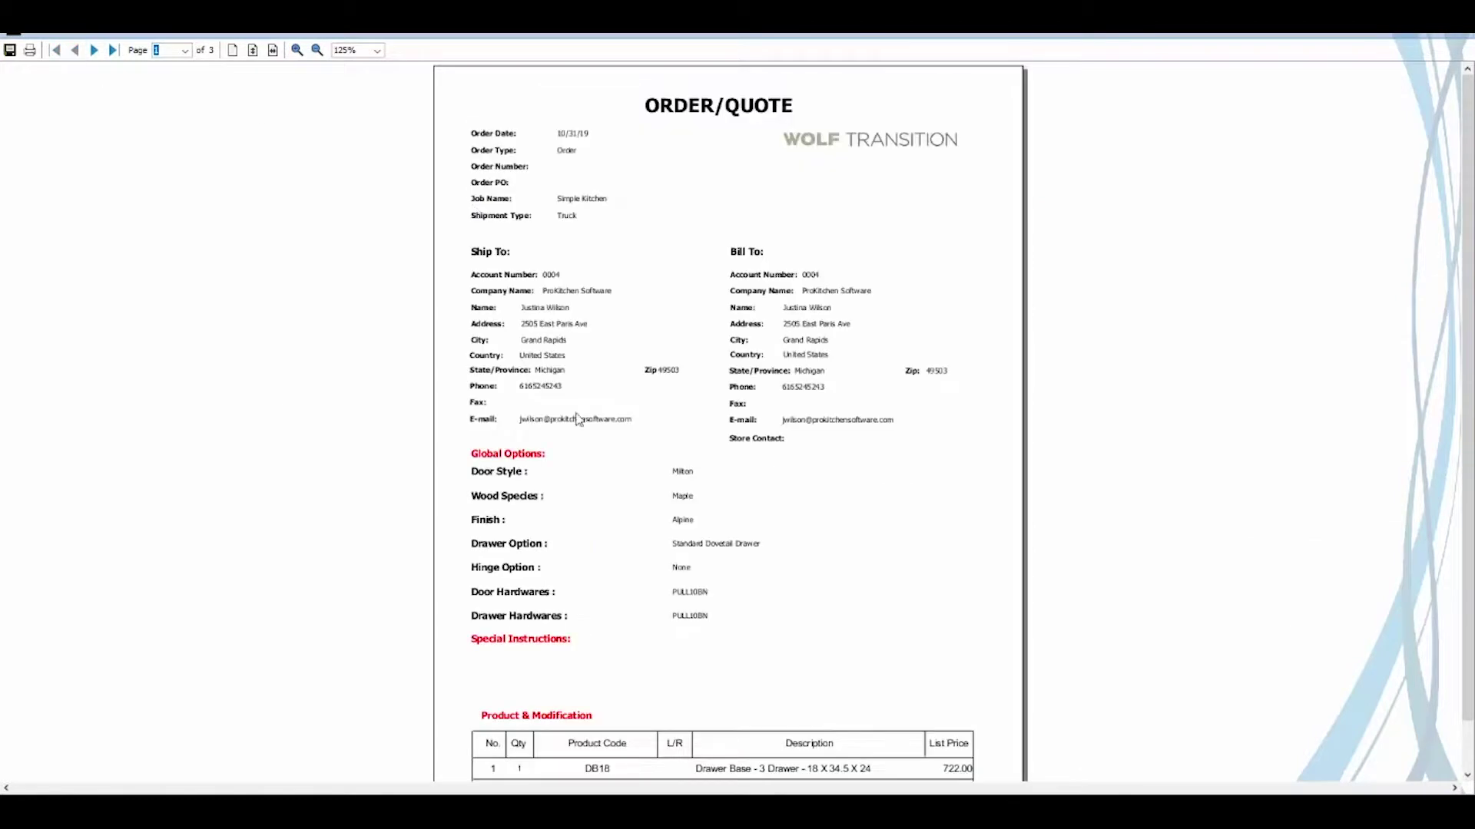
{"action": "left_click", "coordinate": [113, 50]}
{"action": "left_click", "coordinate": [10, 50]}
{"action": "left_click", "coordinate": [925, 554]}
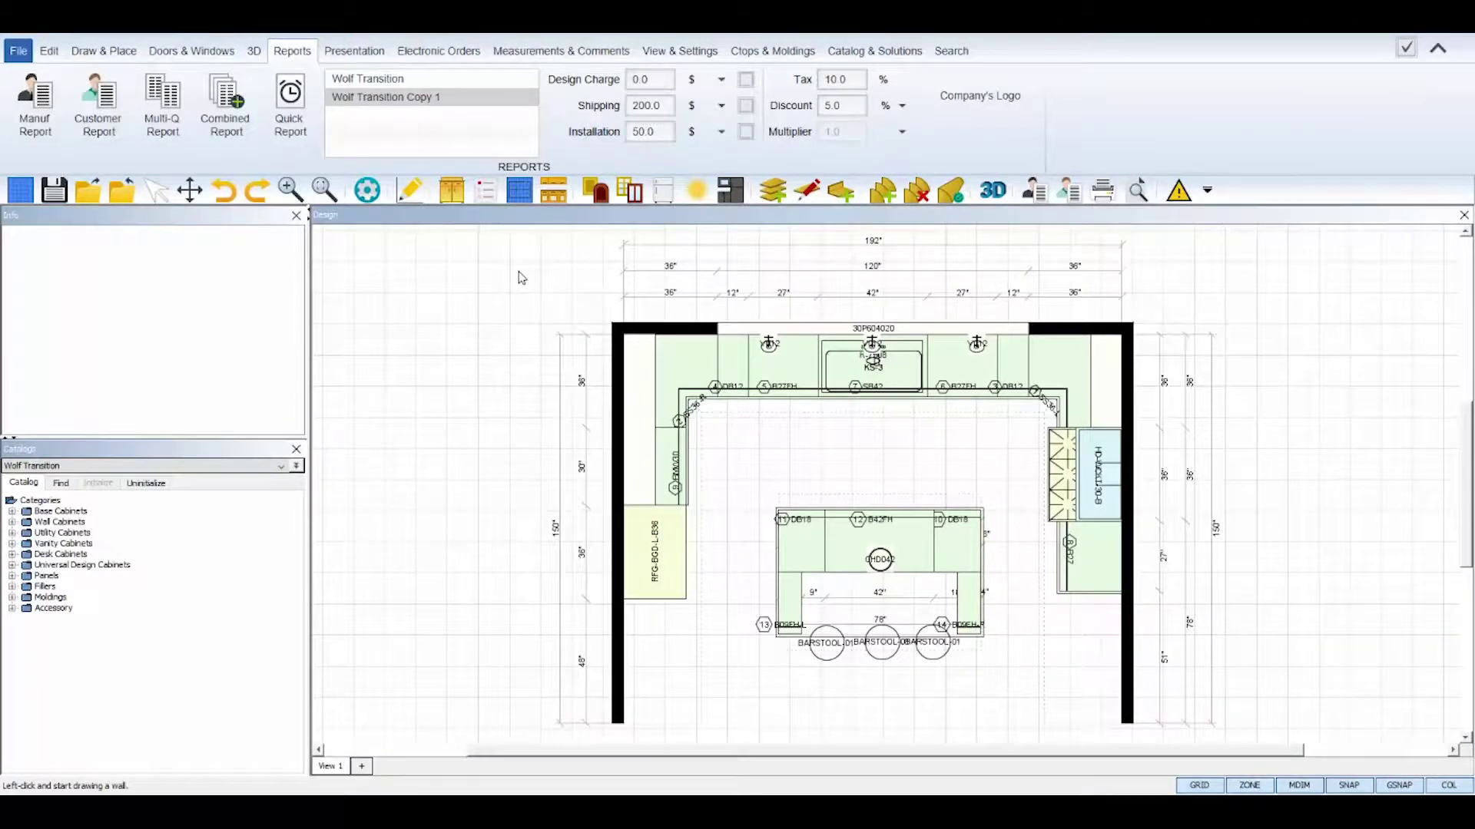
Open the Customer Report settings for Wolf Transition and exclude that catalog from the report.
{"action": "left_click", "coordinate": [119, 131]}
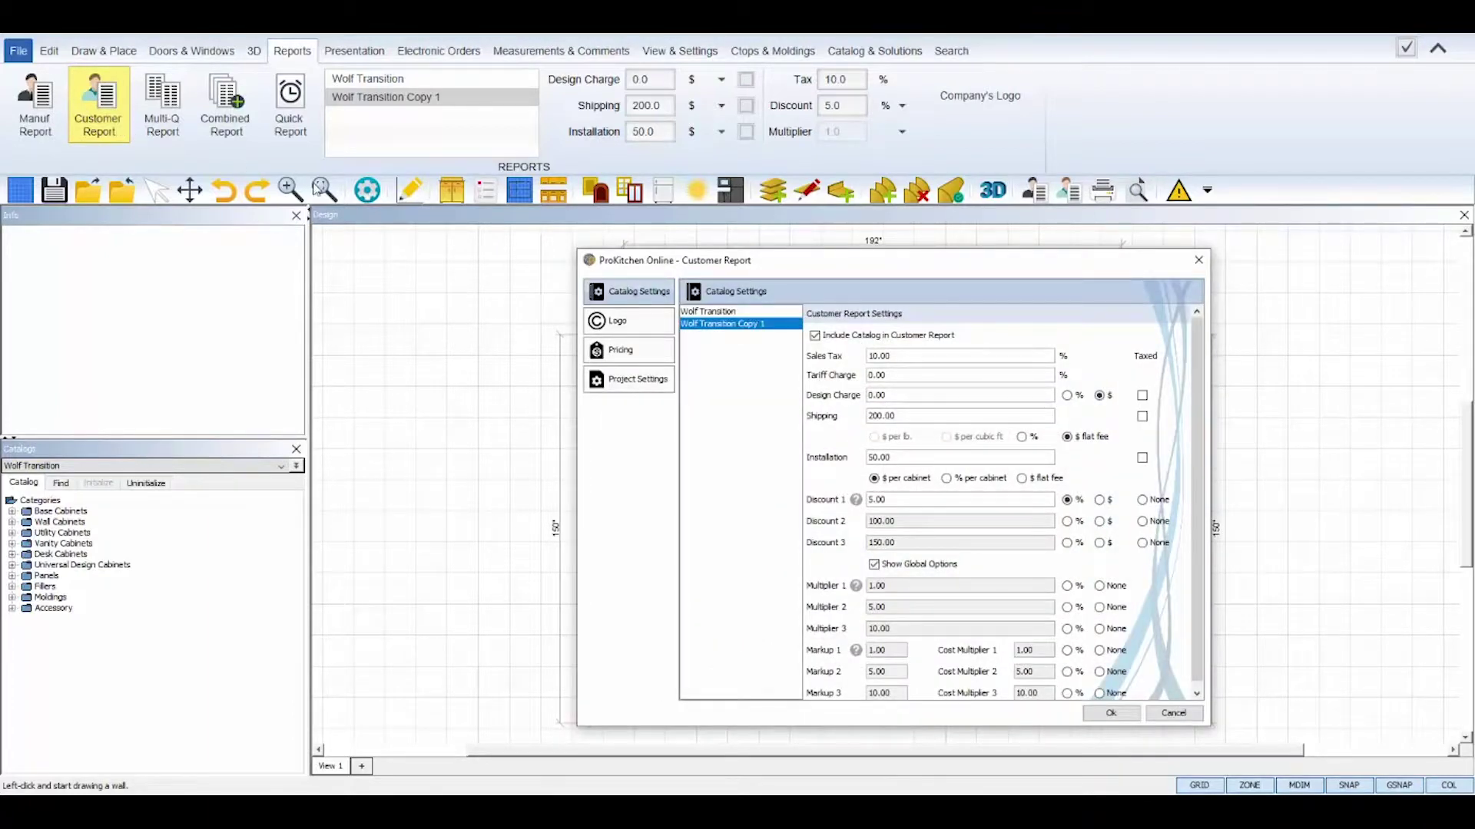
{"action": "left_click", "coordinate": [739, 313]}
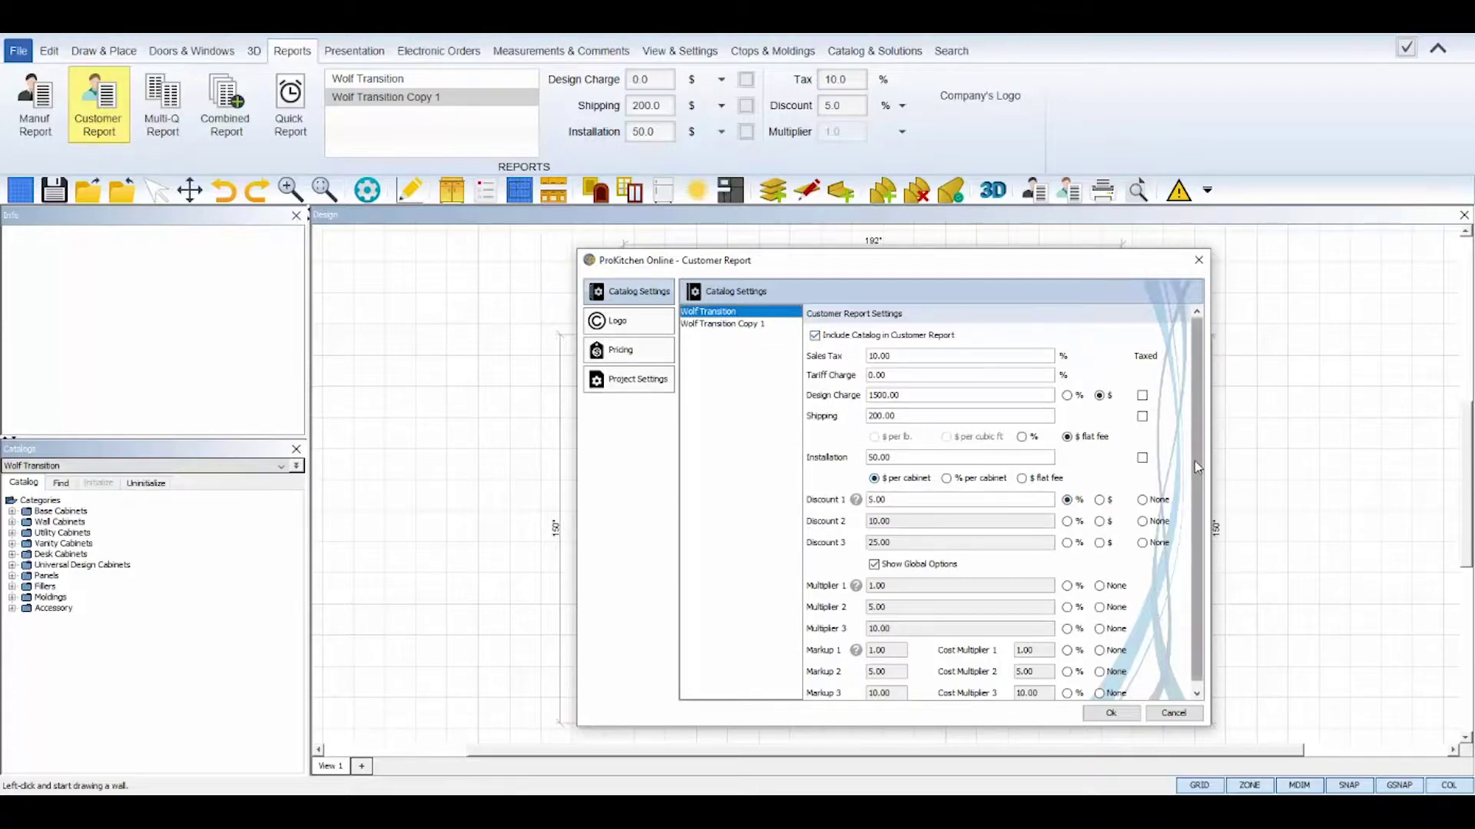
{"action": "mouse_move", "coordinate": [1195, 461]}
{"action": "left_mouse_down"}
{"action": "mouse_move", "coordinate": [1193, 500]}
{"action": "mouse_move", "coordinate": [1195, 458]}
{"action": "left_mouse_up"}
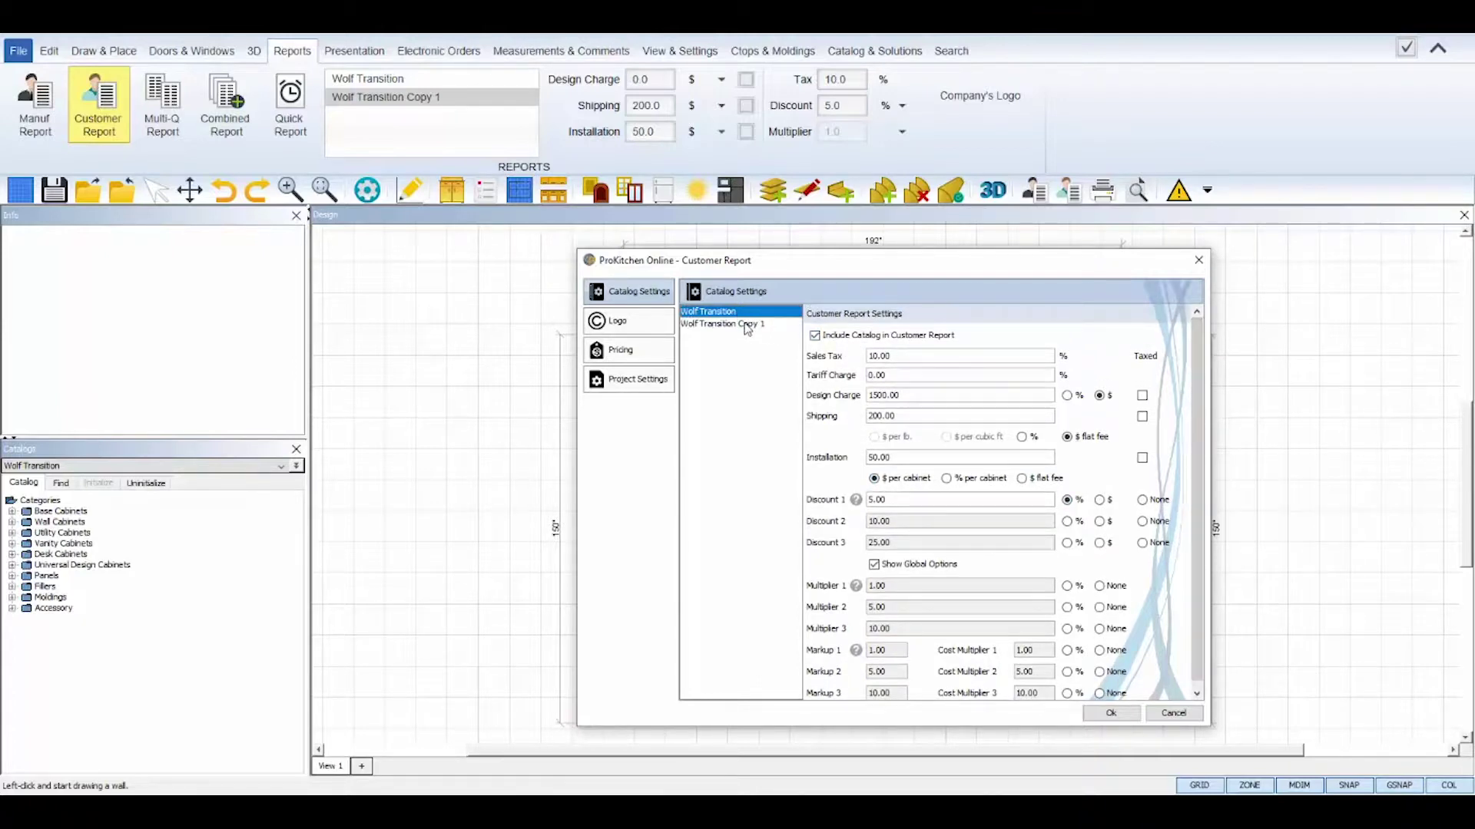
{"action": "left_click", "coordinate": [743, 323]}
{"action": "left_click", "coordinate": [743, 312]}
{"action": "left_click", "coordinate": [743, 322]}
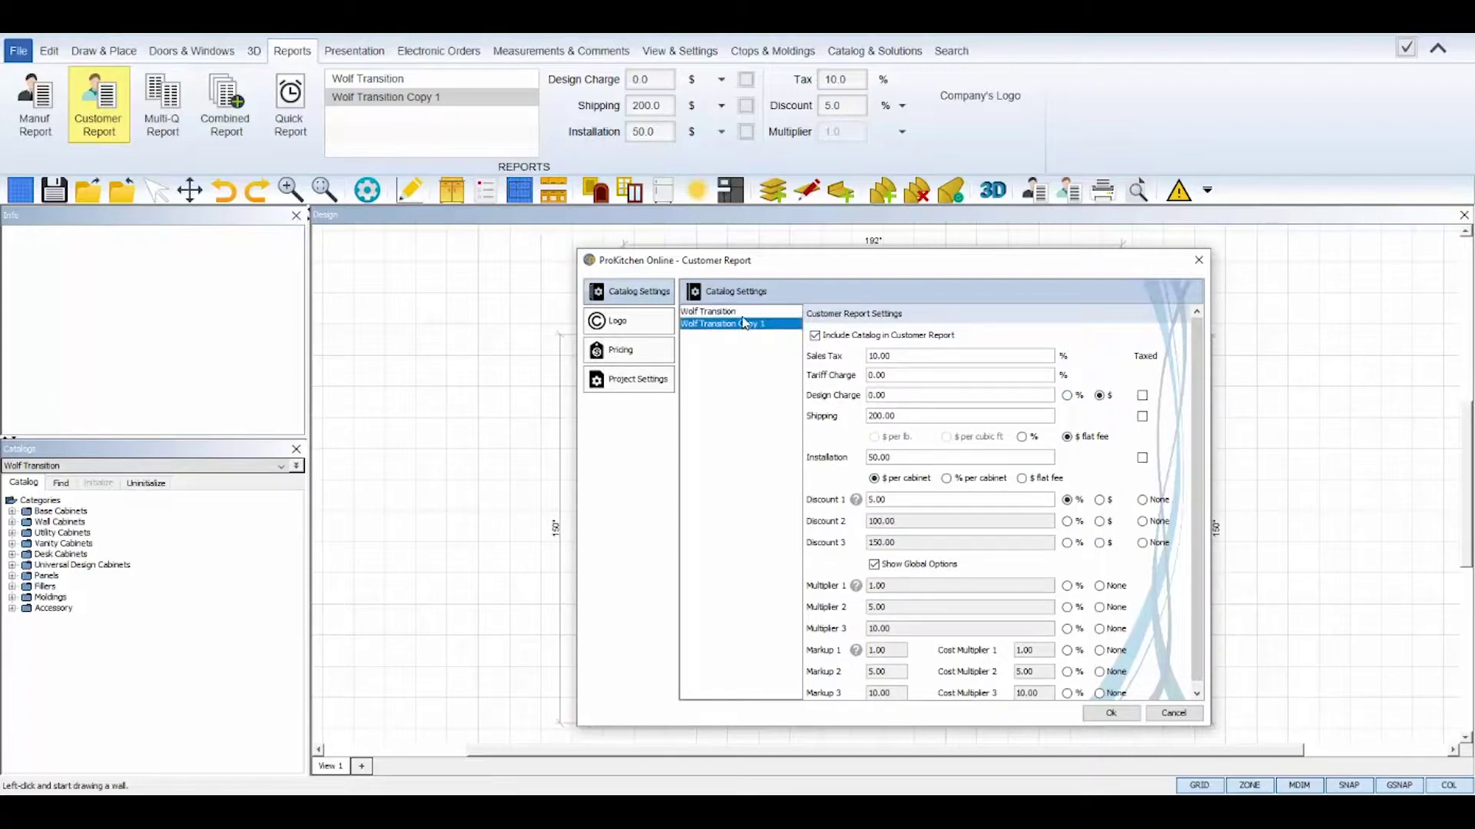
{"action": "left_click", "coordinate": [743, 315]}
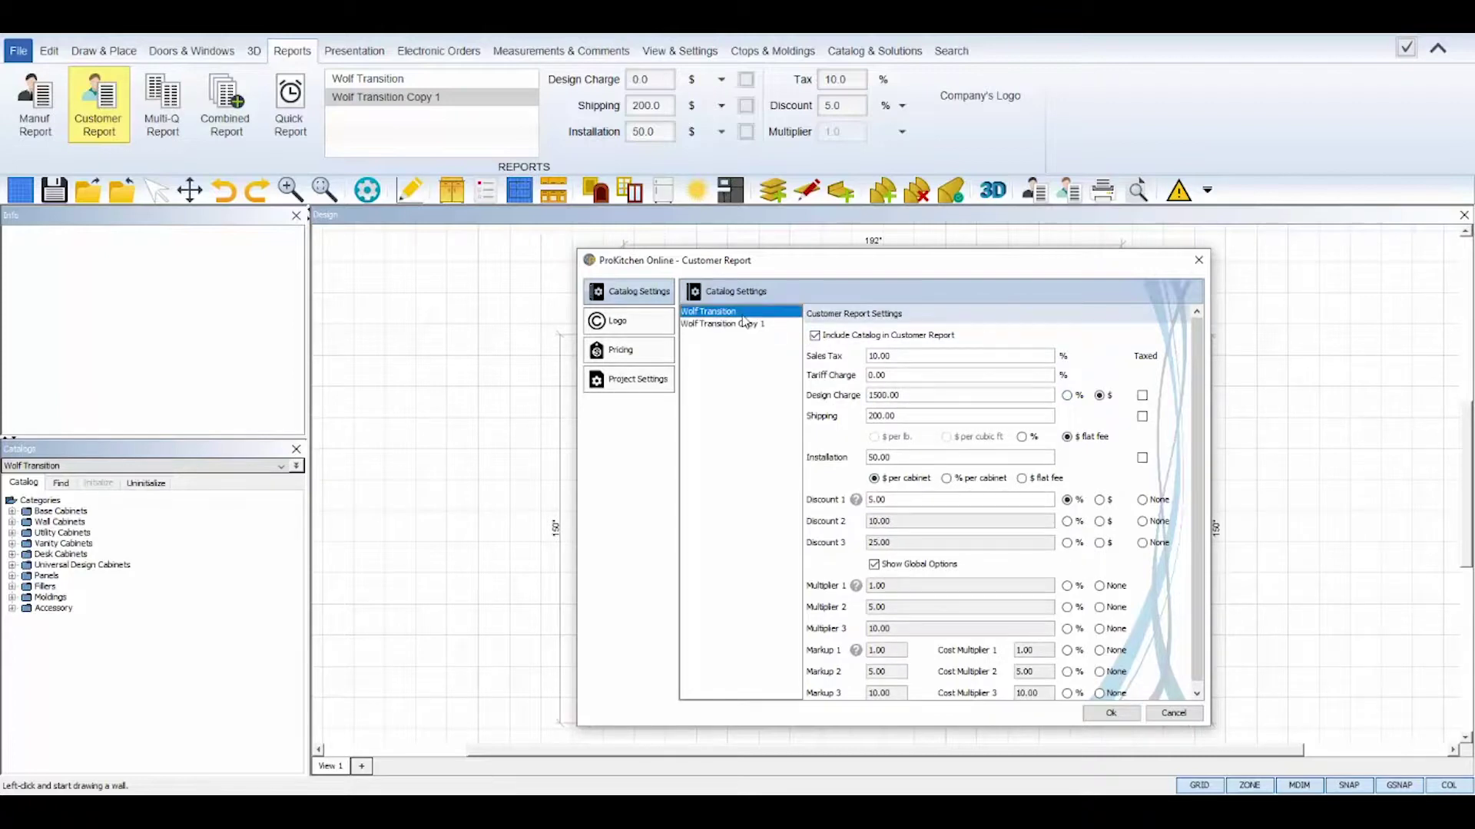
{"action": "left_click", "coordinate": [815, 336]}
Set the Sales Tax value to 10.
{"action": "left_click", "coordinate": [894, 355]}
{"action": "left_click_drag", "start_coordinate": [894, 355], "coordinate": [855, 356]}
{"action": "type", "text": "10"}
{"action": "left_click", "coordinate": [916, 376]}
Keep design charge in dollars untaxed, shipping as flat fee, installation as untaxed dollars per cabinet.
{"action": "left_click", "coordinate": [1067, 394]}
{"action": "left_click", "coordinate": [1100, 395]}
{"action": "left_click", "coordinate": [1142, 396]}
{"action": "left_click", "coordinate": [1069, 439]}
{"action": "left_click", "coordinate": [978, 457]}
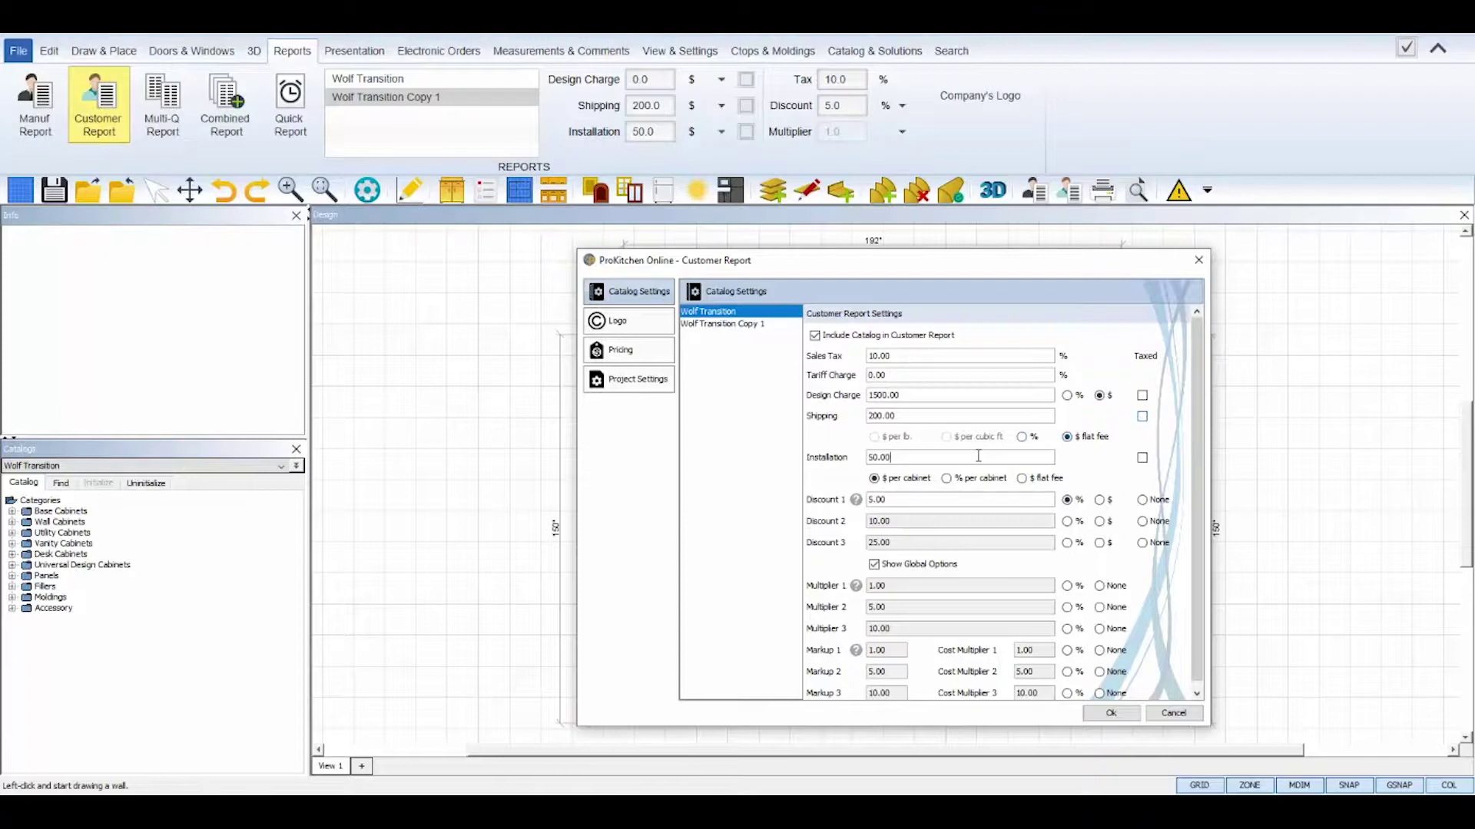
{"action": "left_click", "coordinate": [947, 479]}
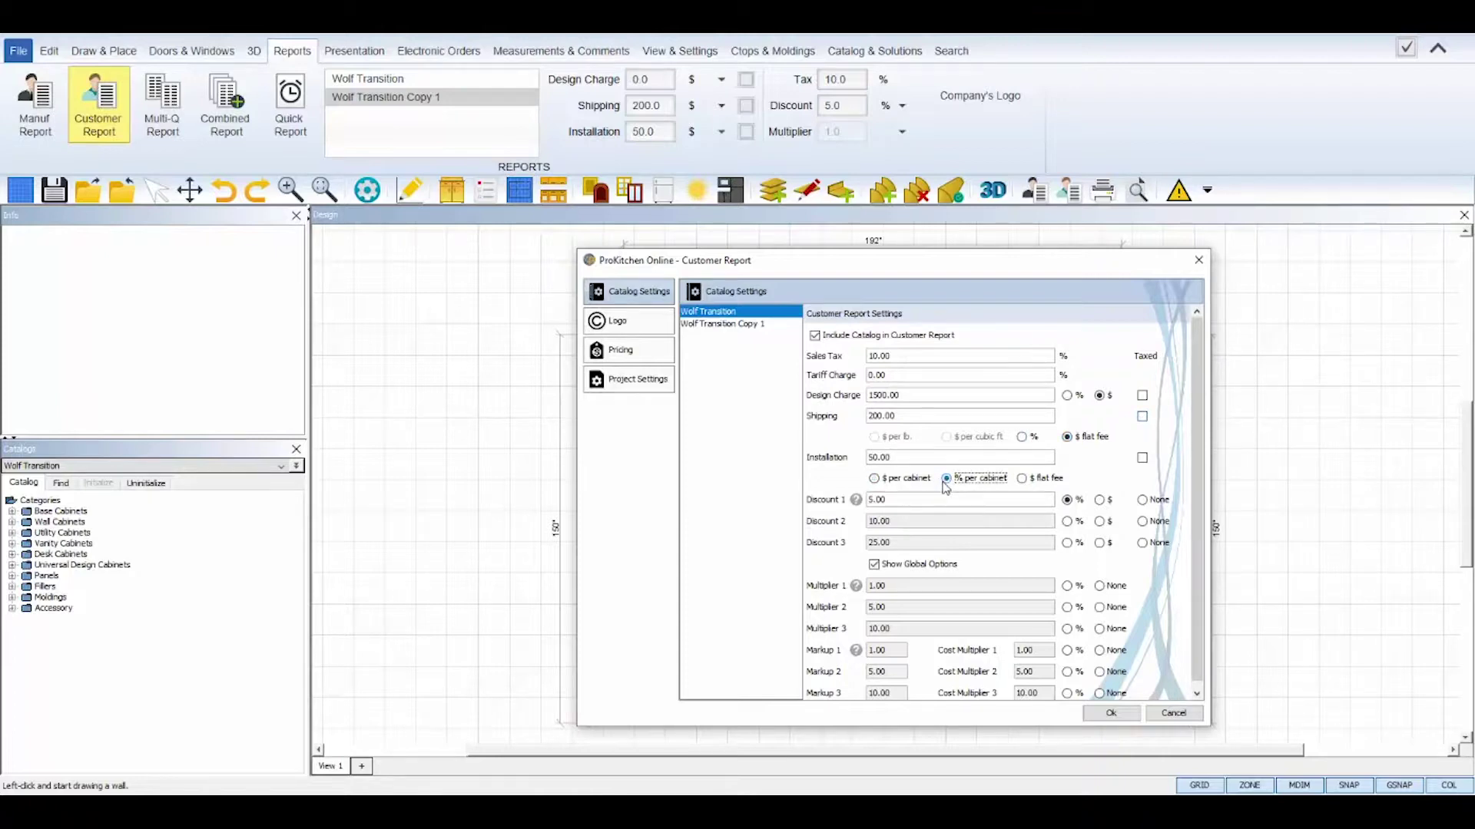
{"action": "left_click", "coordinate": [874, 479]}
{"action": "left_click", "coordinate": [1022, 478]}
{"action": "left_click", "coordinate": [874, 478]}
{"action": "left_click", "coordinate": [1142, 459]}
{"action": "left_click", "coordinate": [1142, 458]}
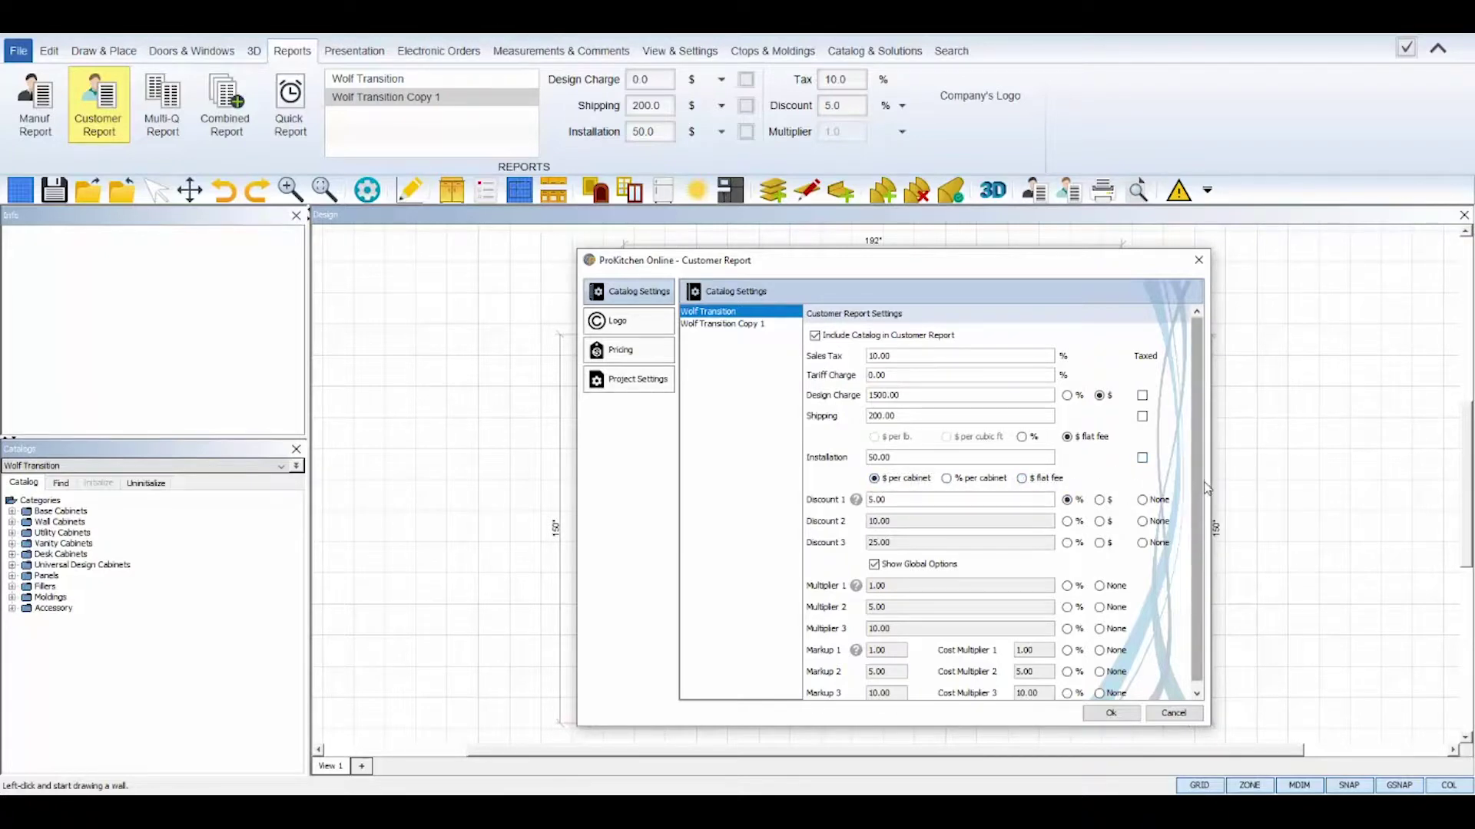
{"action": "scroll", "coordinate": [1202, 500], "scroll_direction": "down", "scroll_amount": 1}
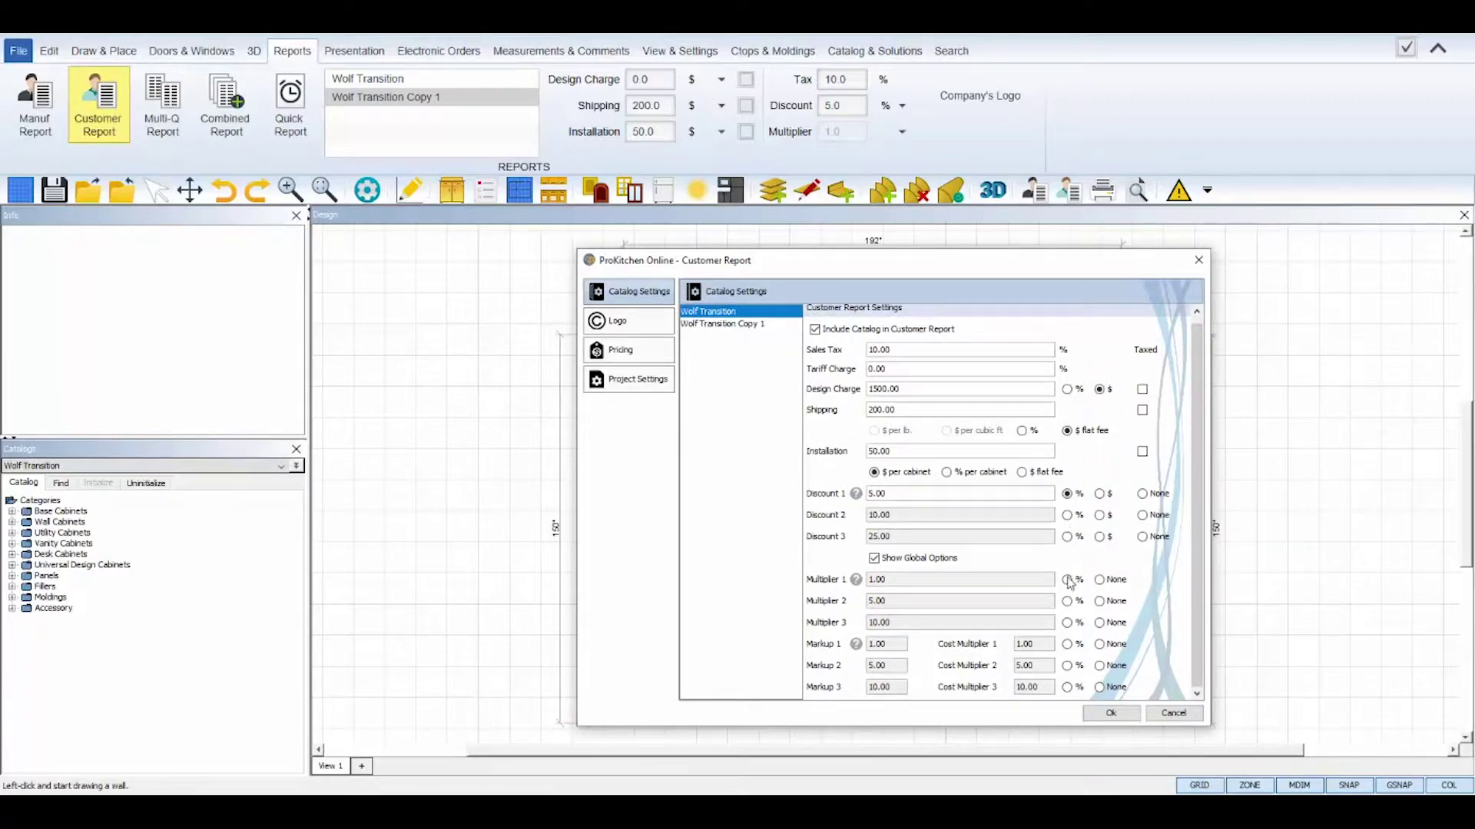
{"action": "left_click", "coordinate": [1067, 580]}
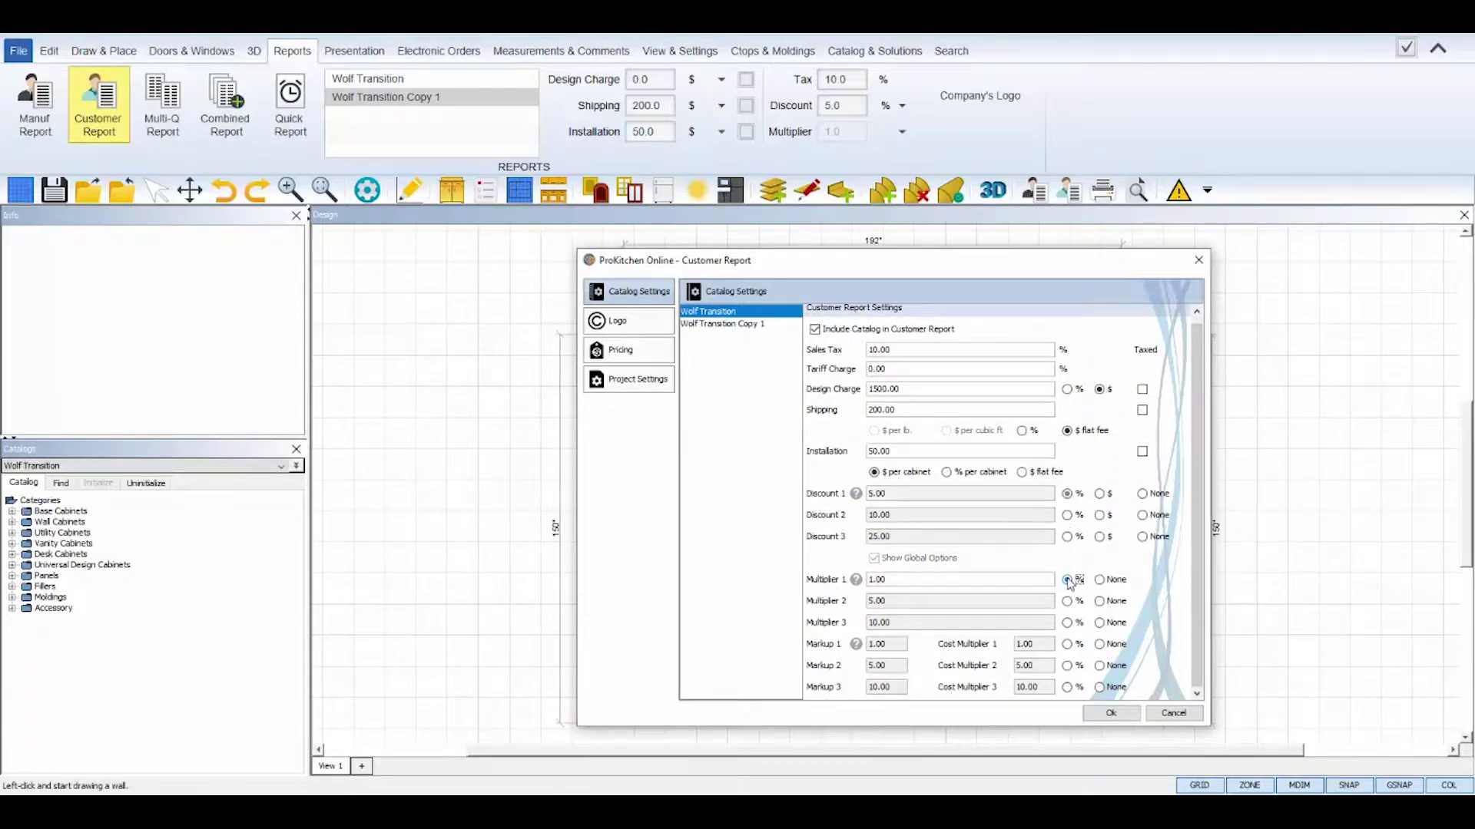
{"action": "left_click", "coordinate": [1067, 645]}
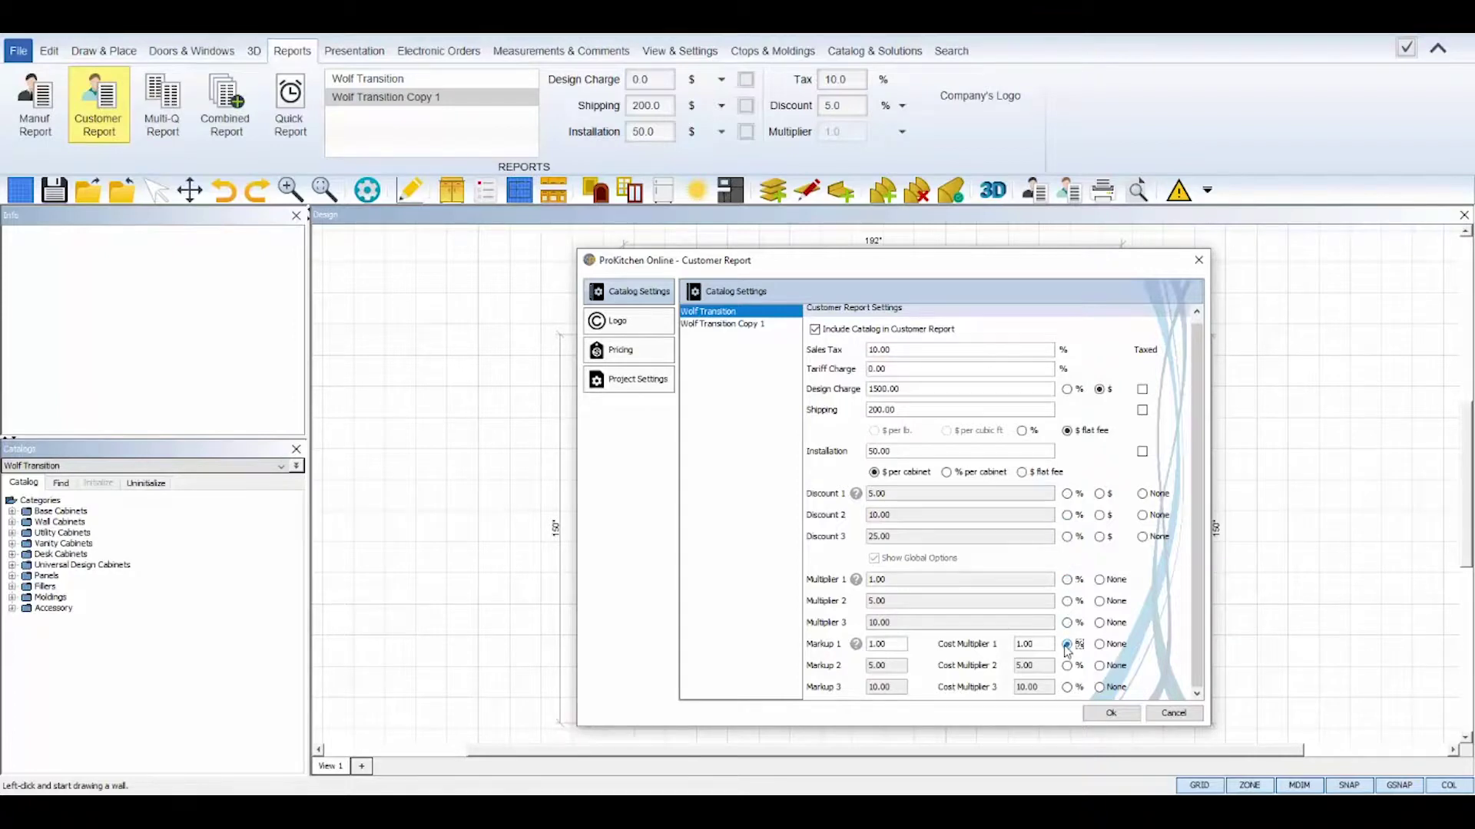
{"action": "left_click", "coordinate": [1067, 494]}
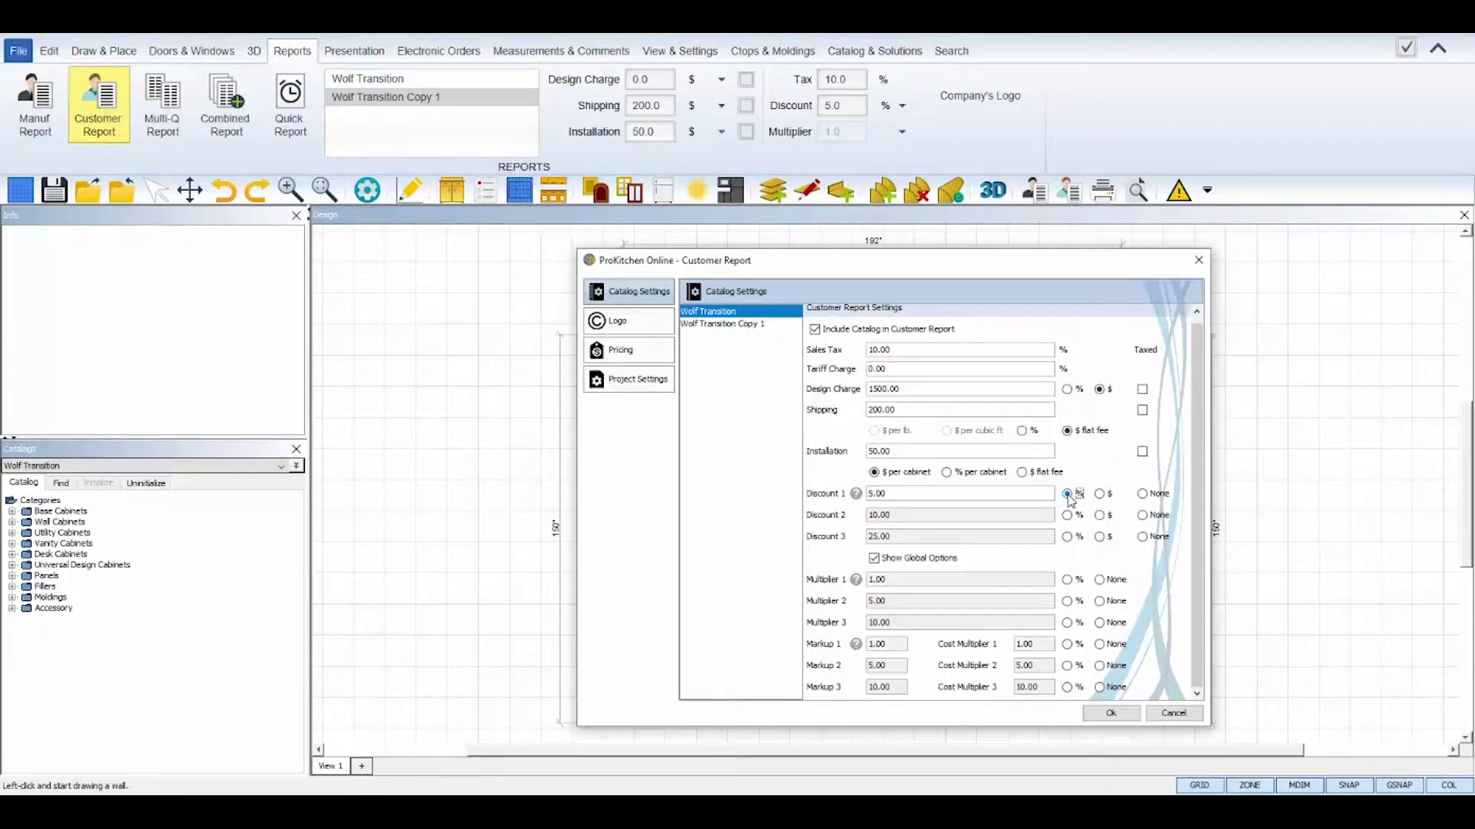
{"action": "left_click", "coordinate": [1067, 515]}
{"action": "left_click", "coordinate": [1067, 537]}
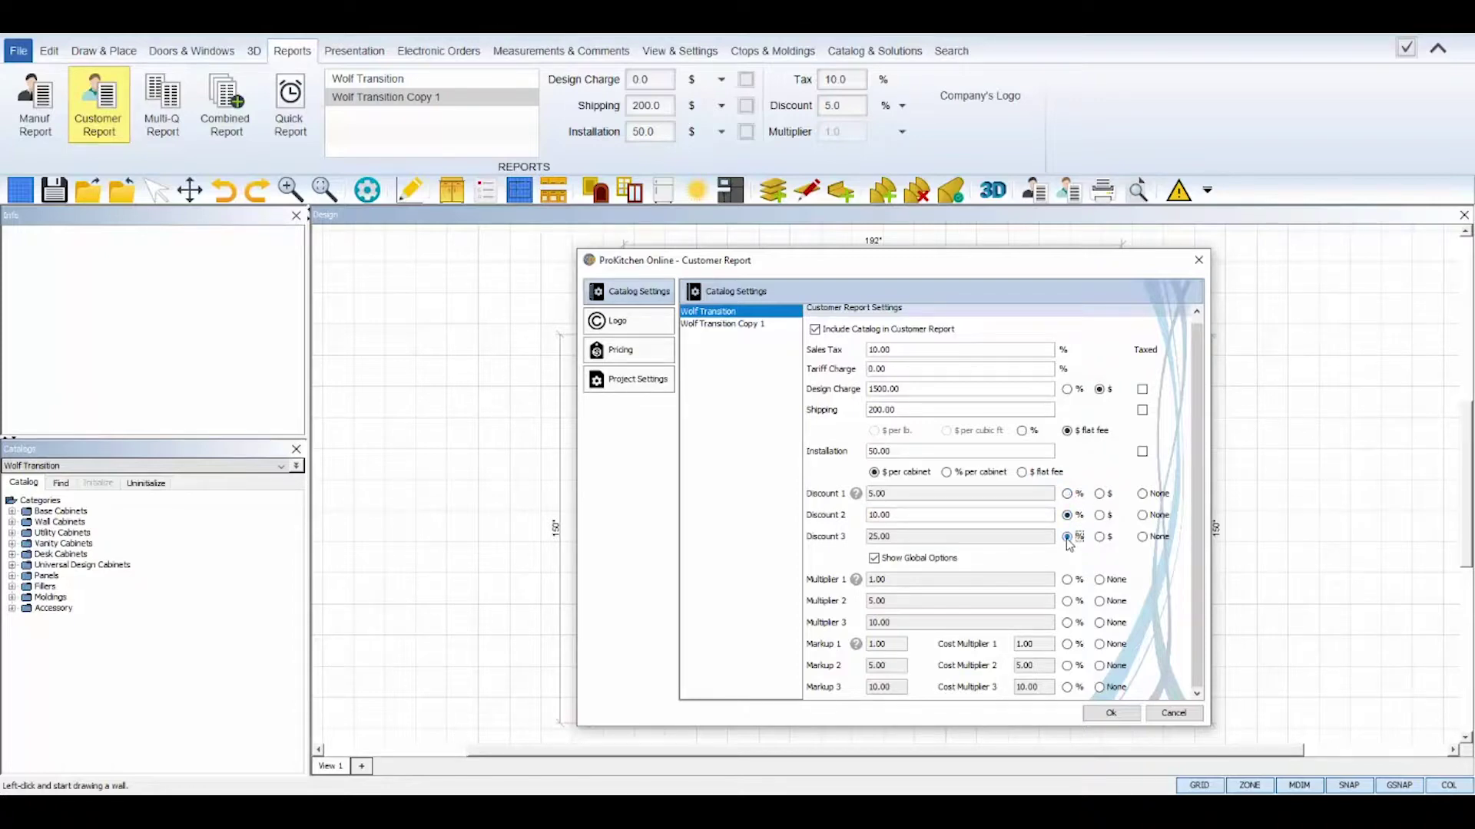
{"action": "left_click", "coordinate": [1099, 537]}
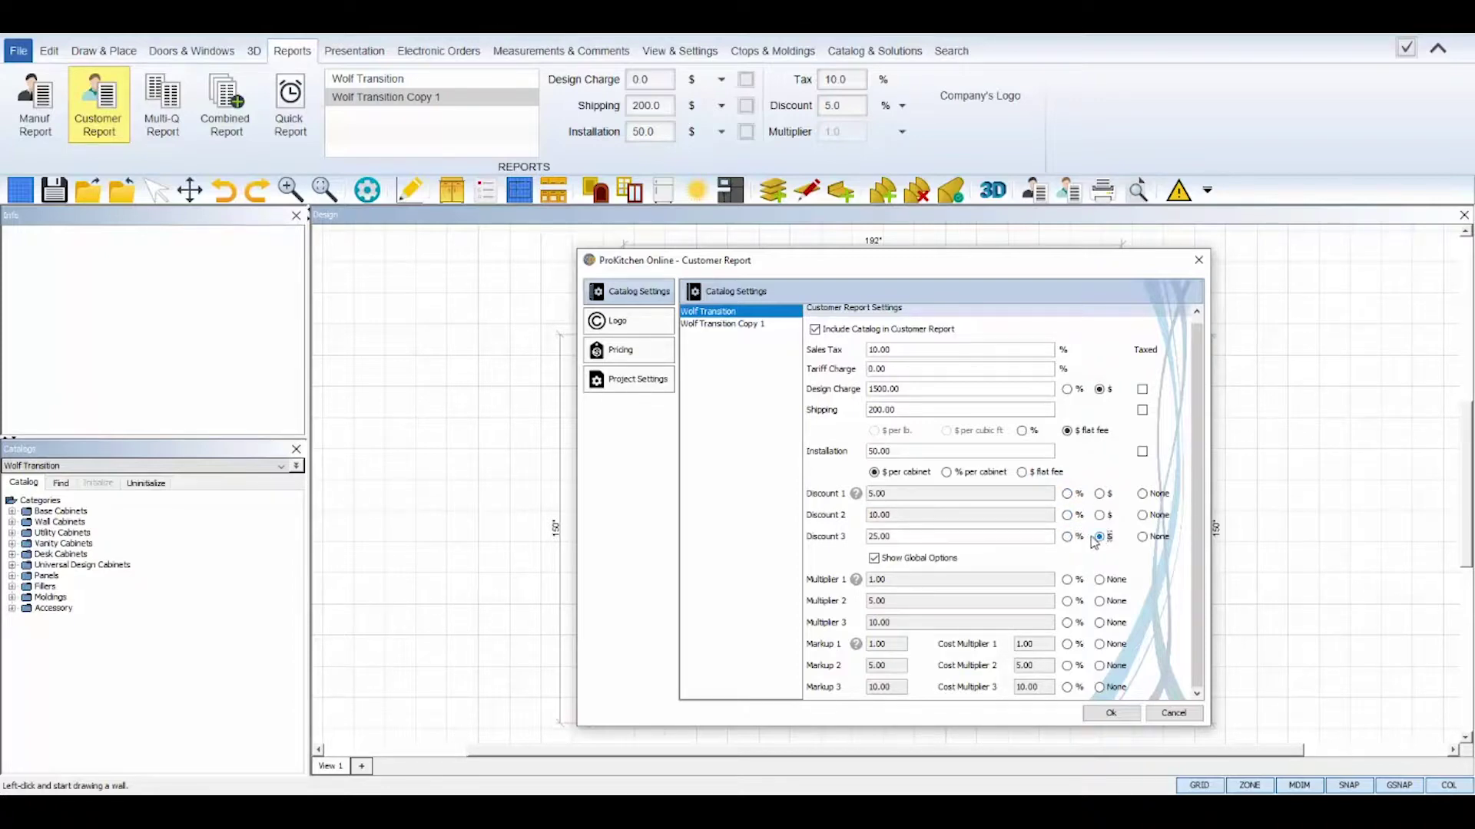
{"action": "left_click", "coordinate": [1068, 580]}
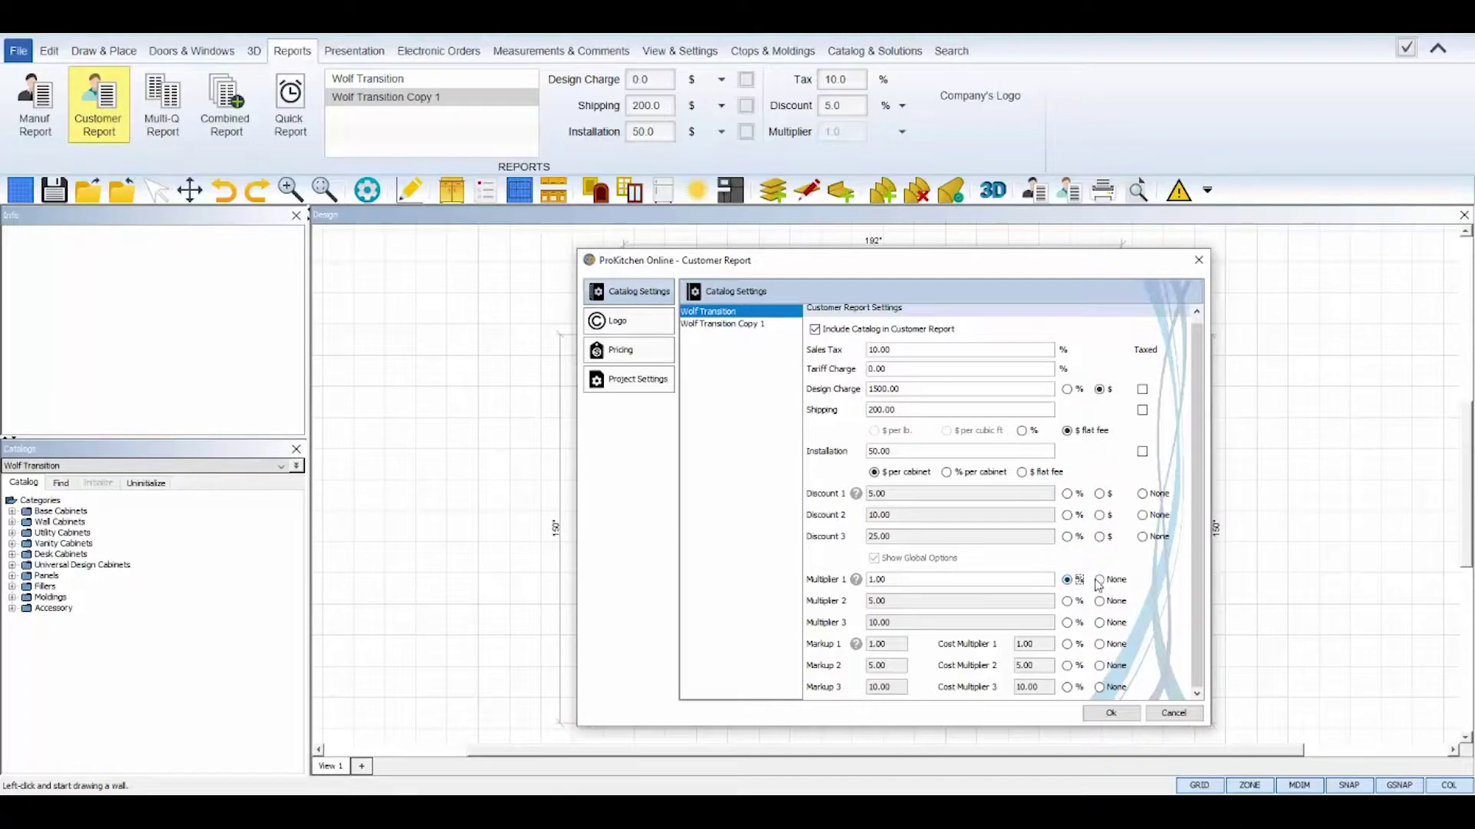
{"action": "left_click", "coordinate": [1100, 602]}
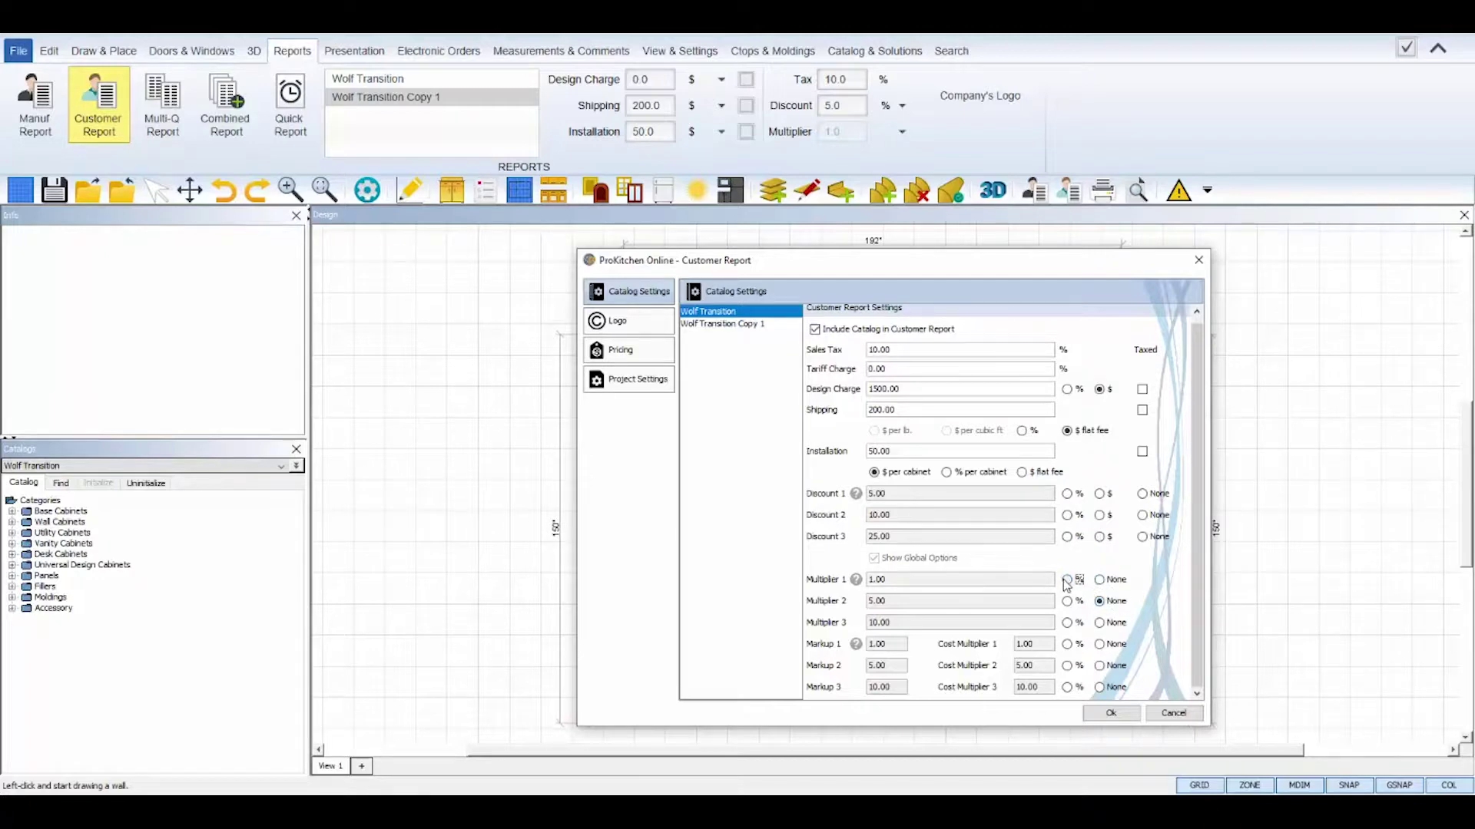
{"action": "left_click", "coordinate": [1066, 579]}
{"action": "mouse_move", "coordinate": [857, 646]}
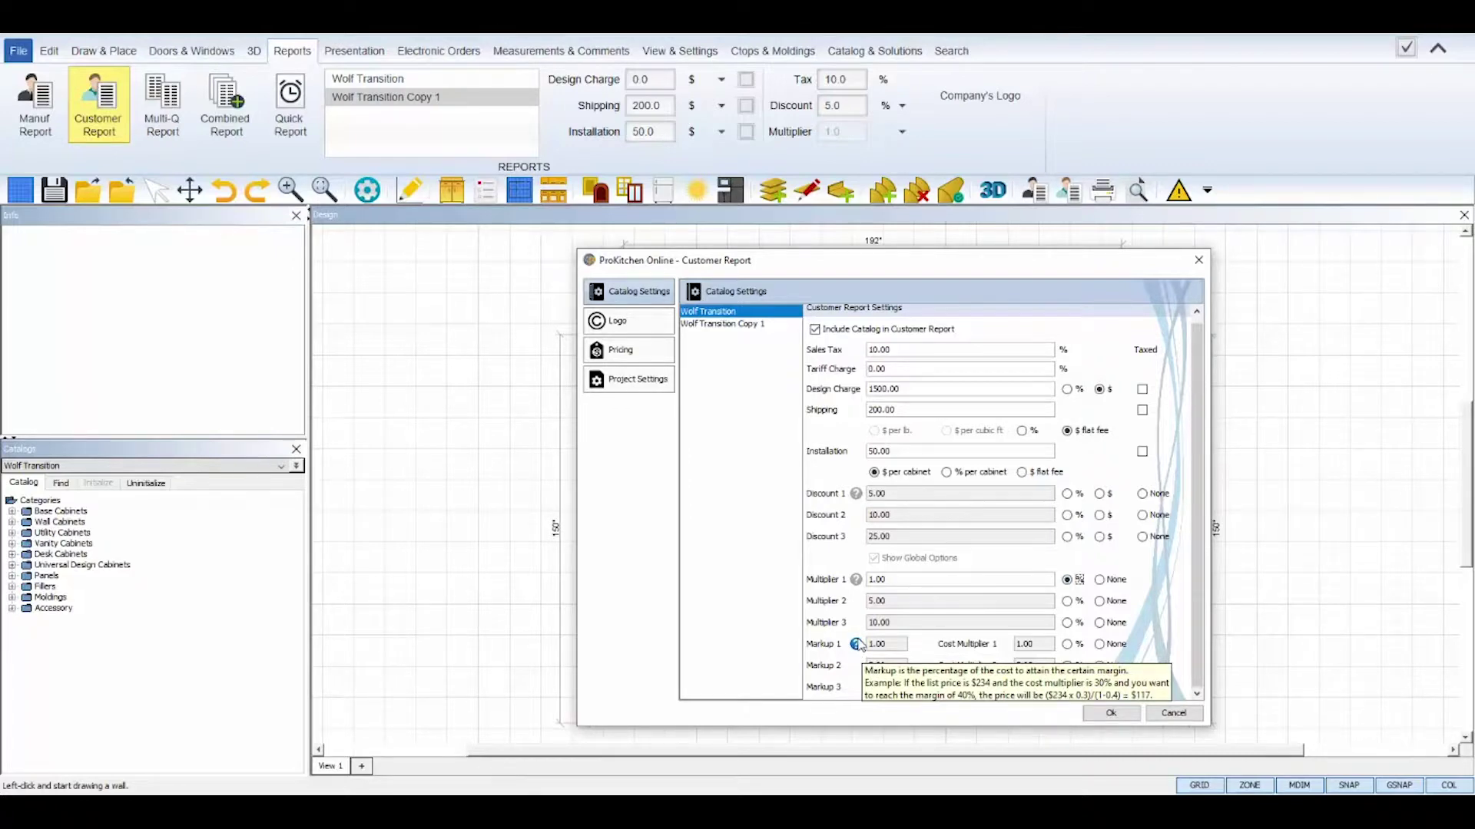
{"action": "mouse_move", "coordinate": [858, 581]}
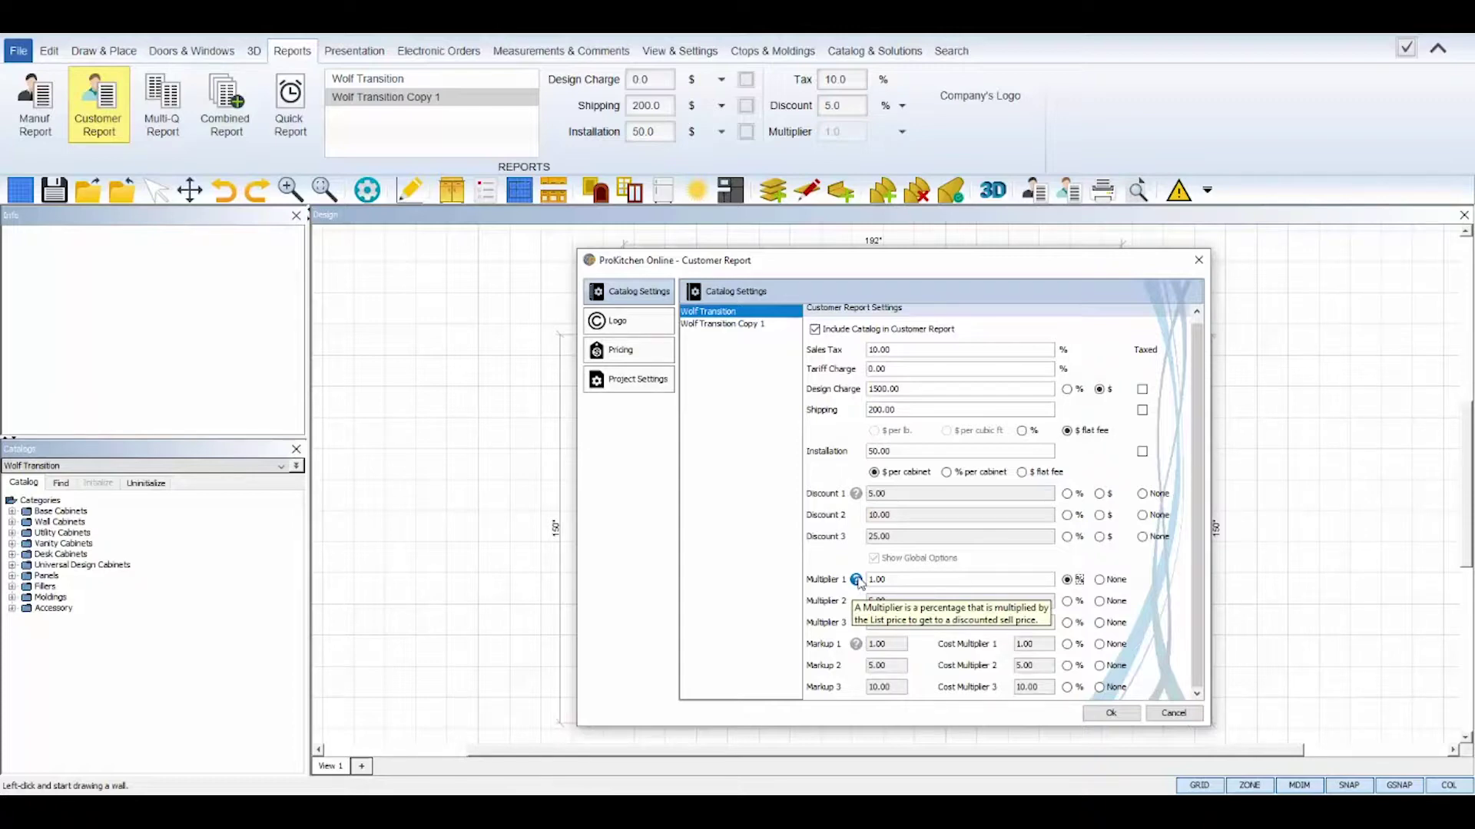
{"action": "mouse_move", "coordinate": [858, 503]}
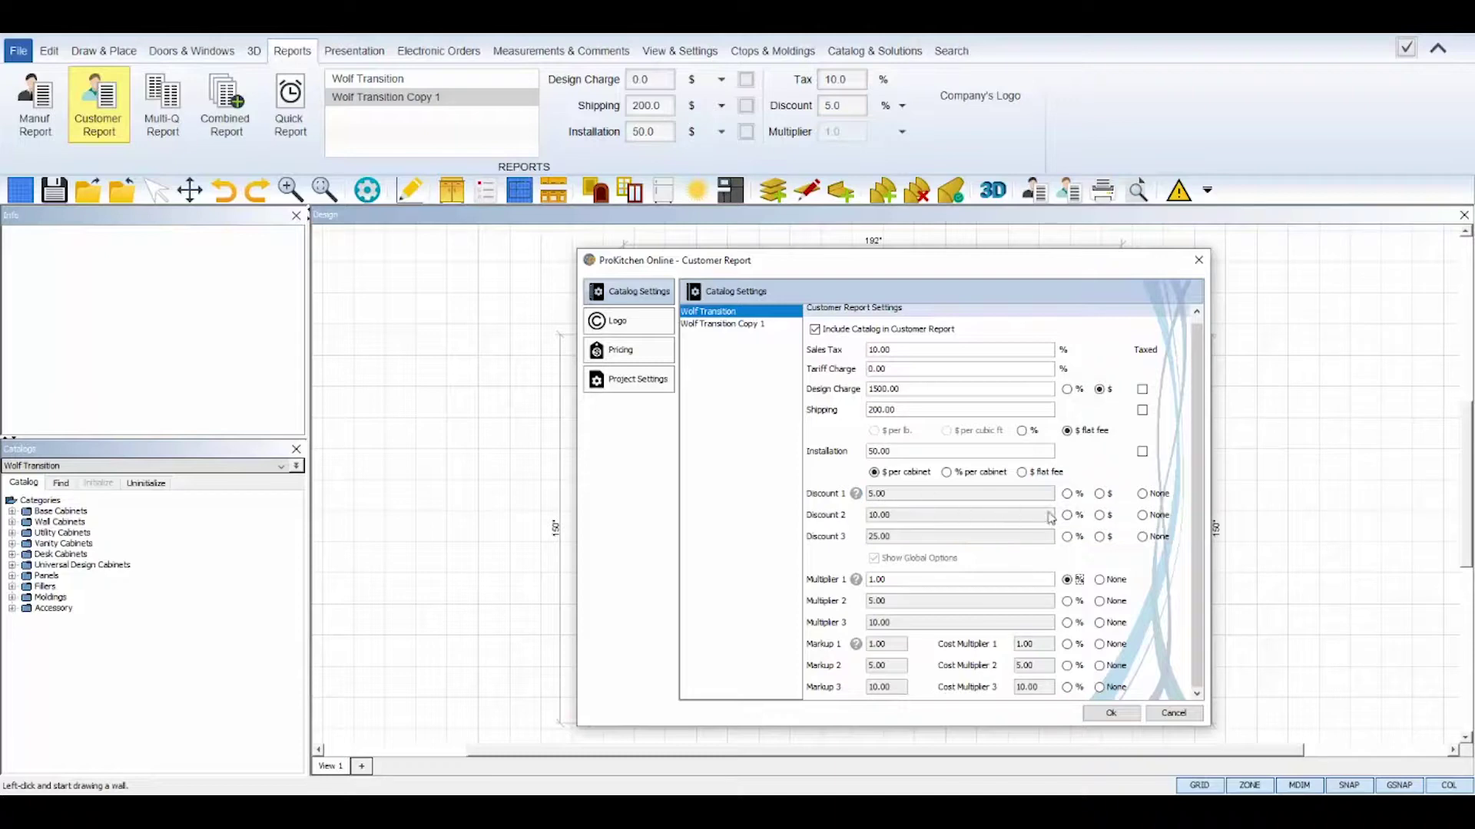
{"action": "left_click", "coordinate": [1068, 494]}
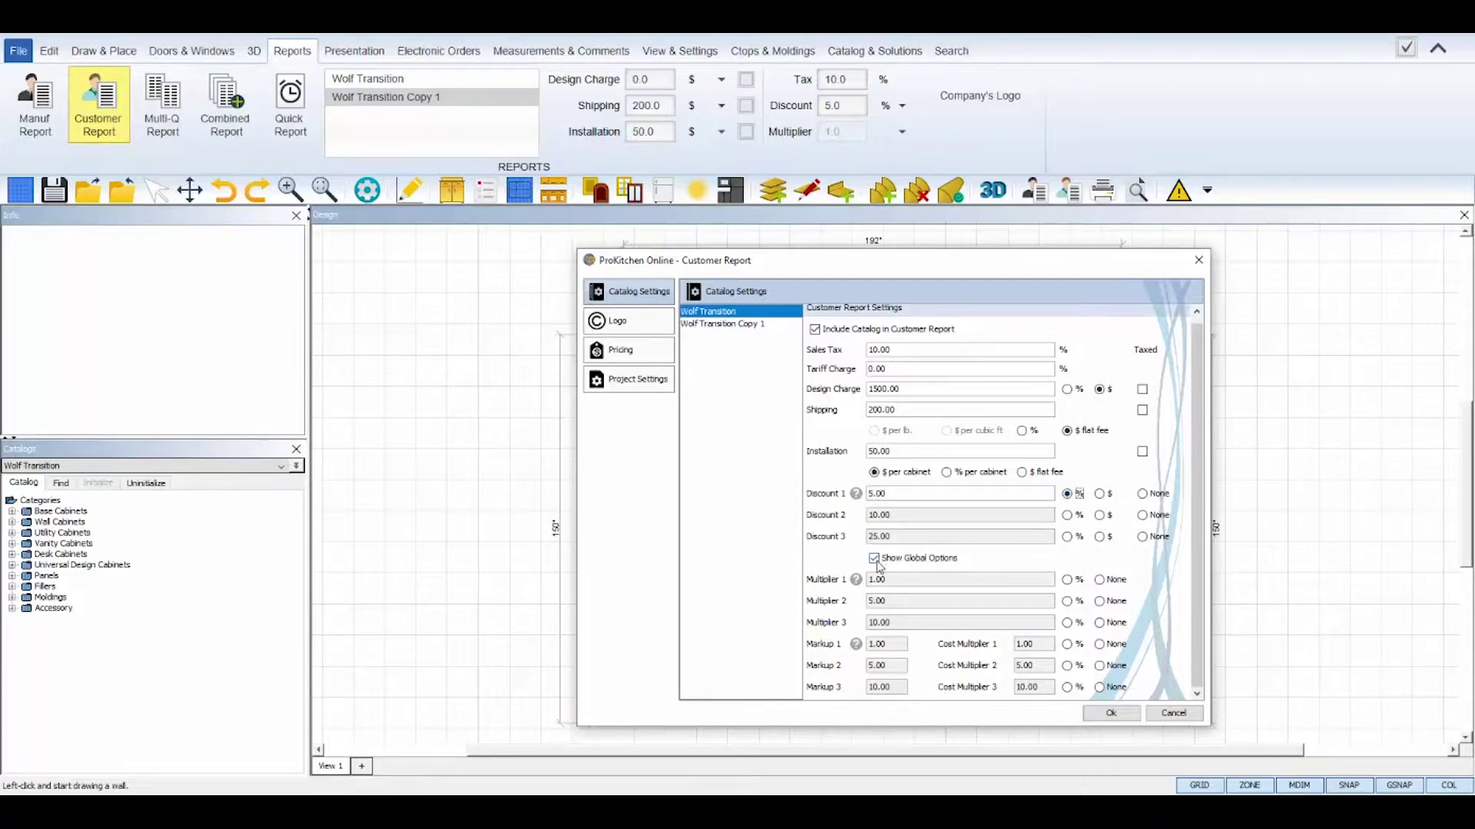
{"action": "left_click", "coordinate": [874, 559]}
Select Wolf Transition Copy 1 with Include Catalog in Customer Report checked, then go to Logo settings.
{"action": "left_click", "coordinate": [749, 324]}
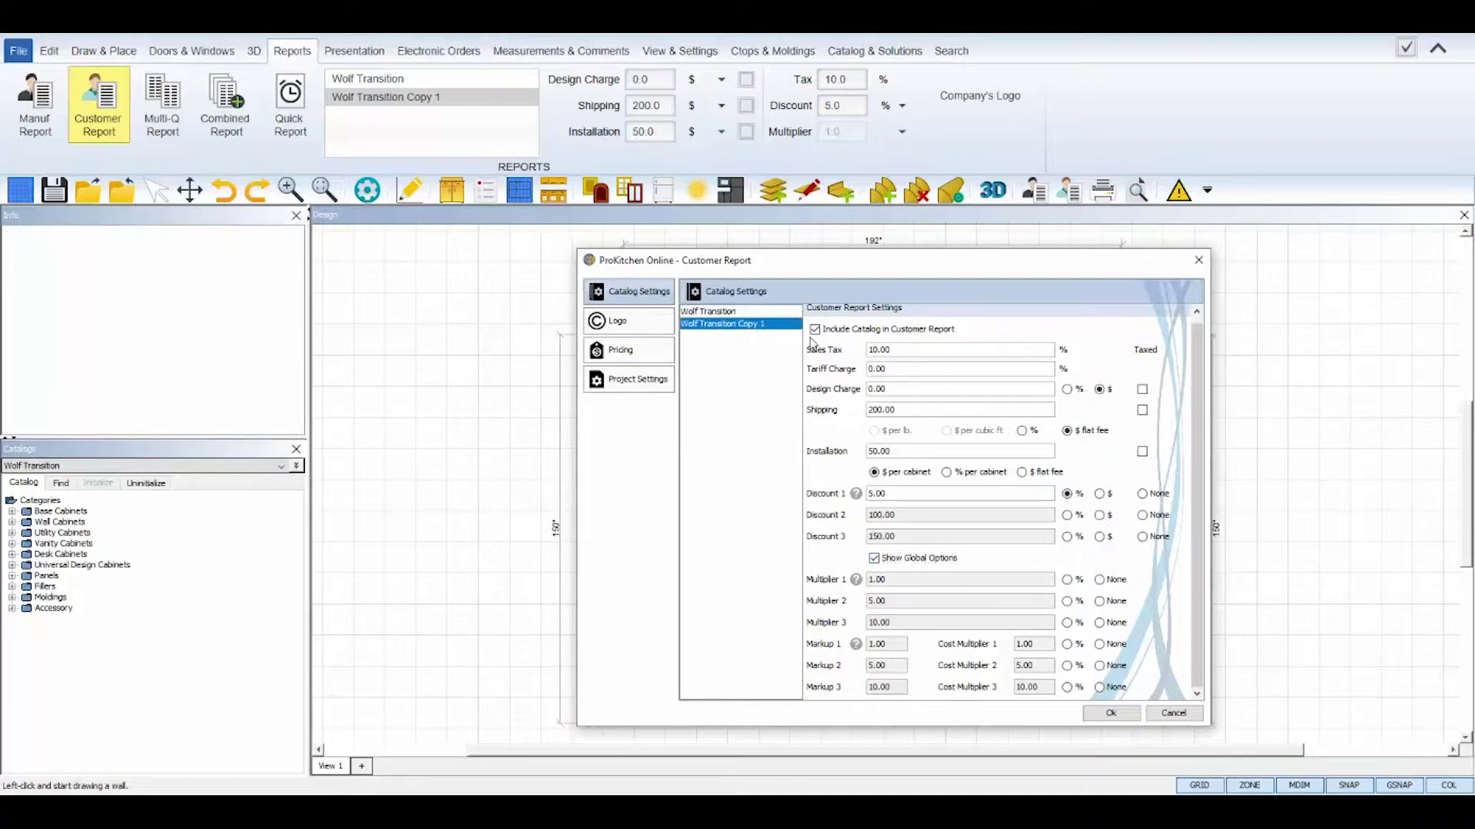
{"action": "left_click", "coordinate": [814, 330]}
{"action": "left_click", "coordinate": [896, 350]}
{"action": "left_click", "coordinate": [814, 330]}
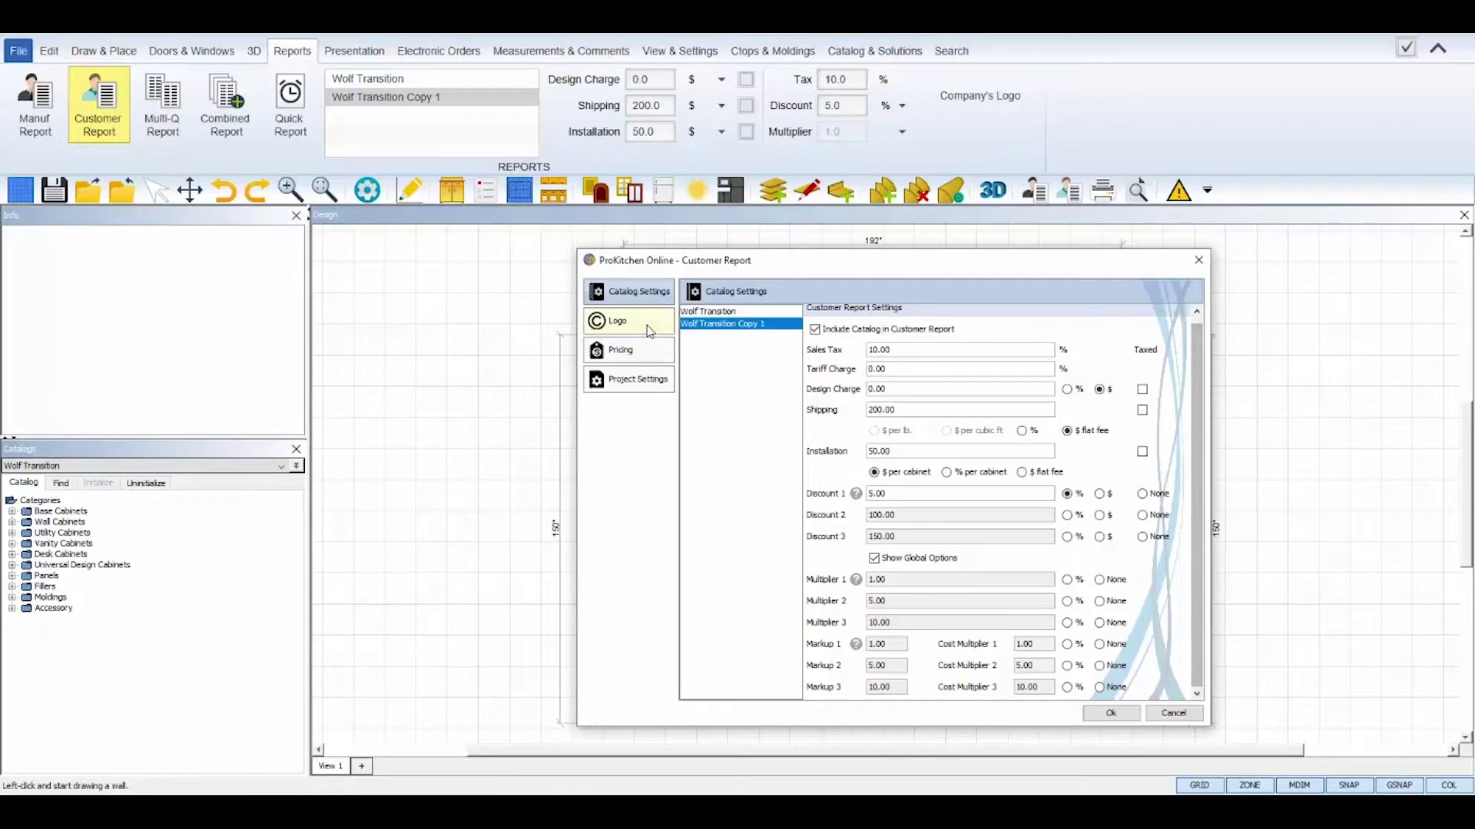
{"action": "left_click", "coordinate": [622, 321]}
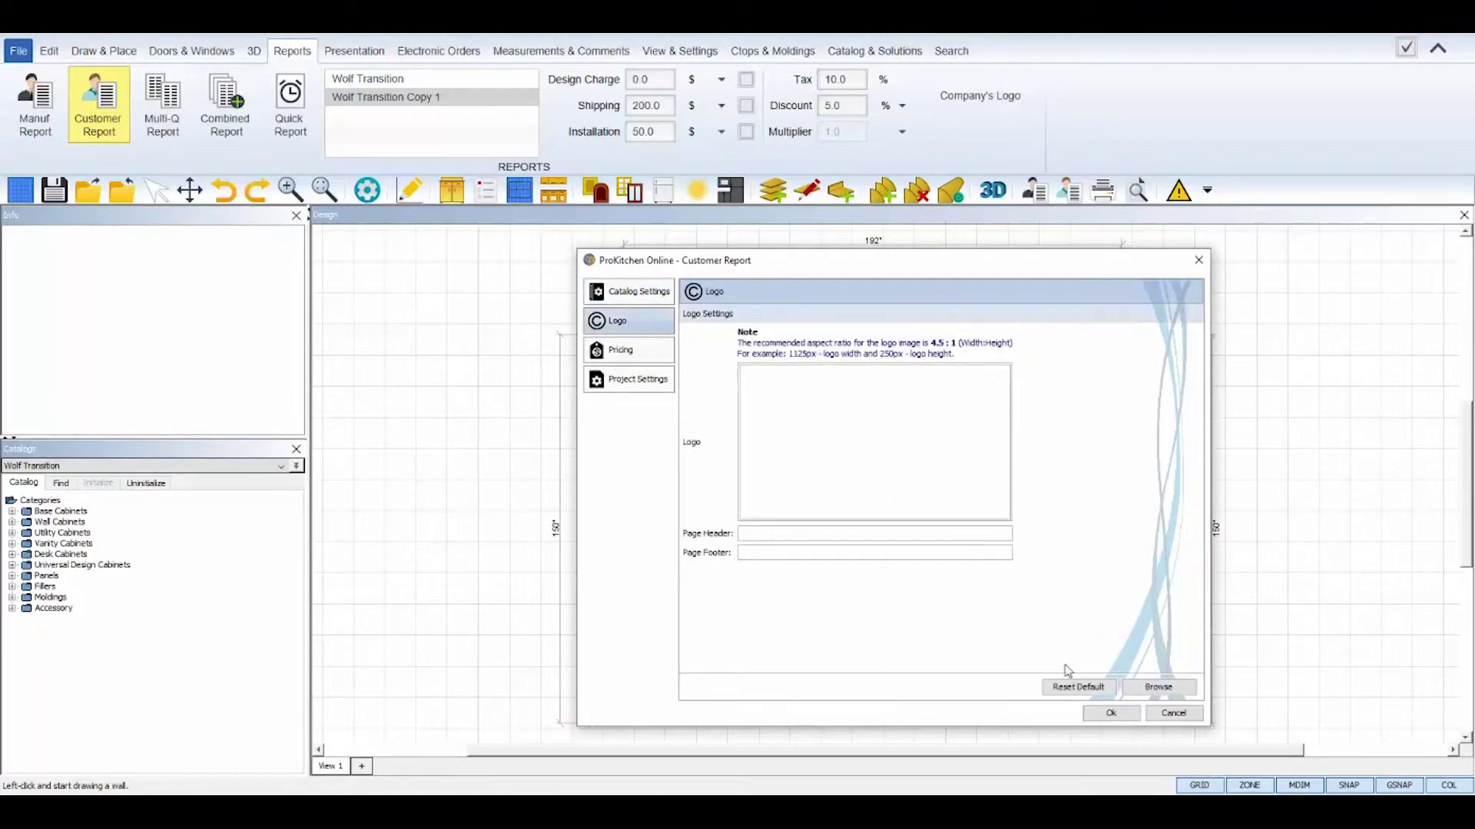
Load PK_LogoFull.png from the Desktop as the customer report logo.
{"action": "left_click", "coordinate": [818, 533]}
{"action": "left_click", "coordinate": [1157, 687]}
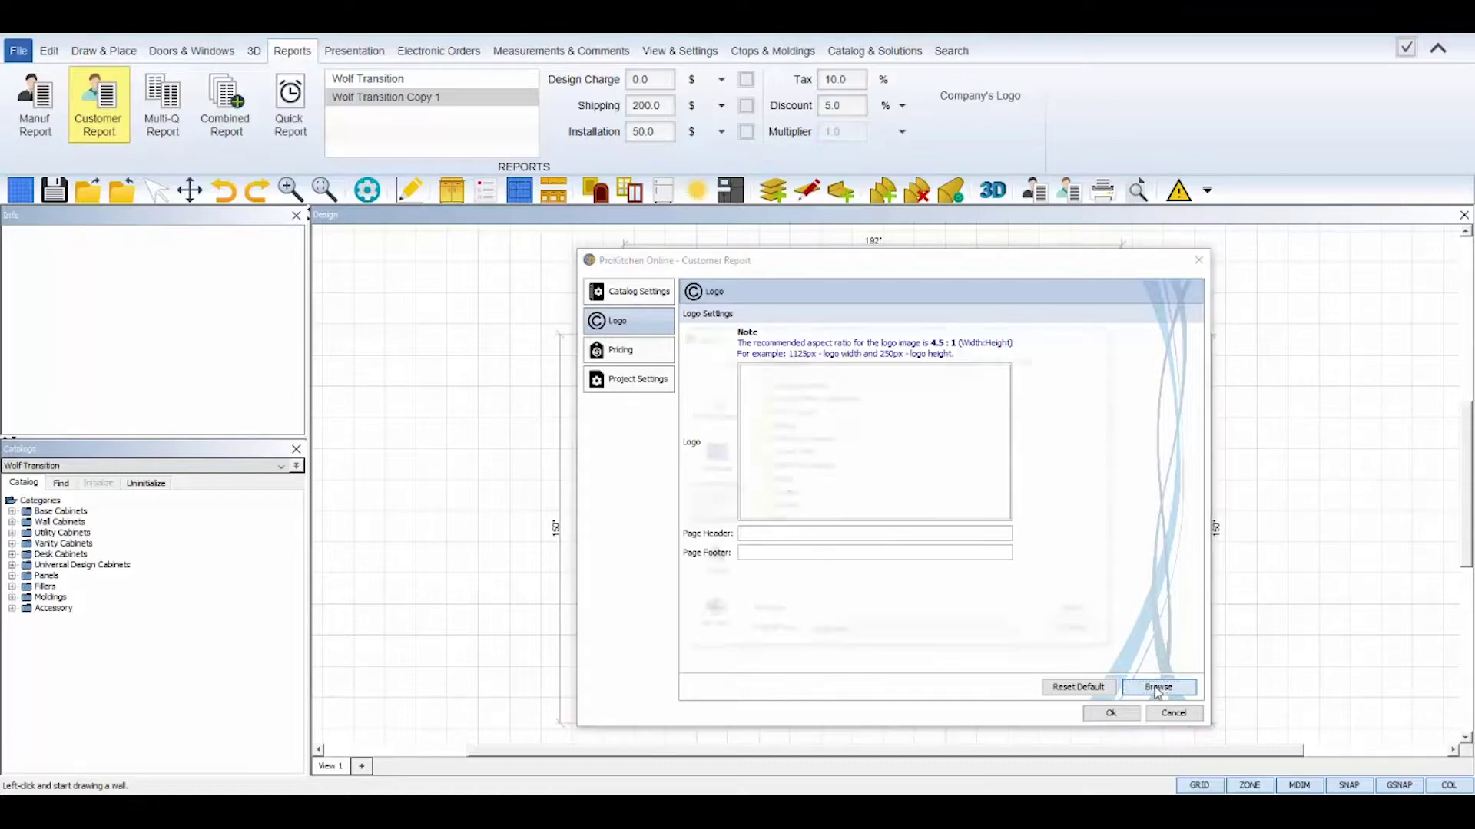
{"action": "left_click", "coordinate": [709, 455]}
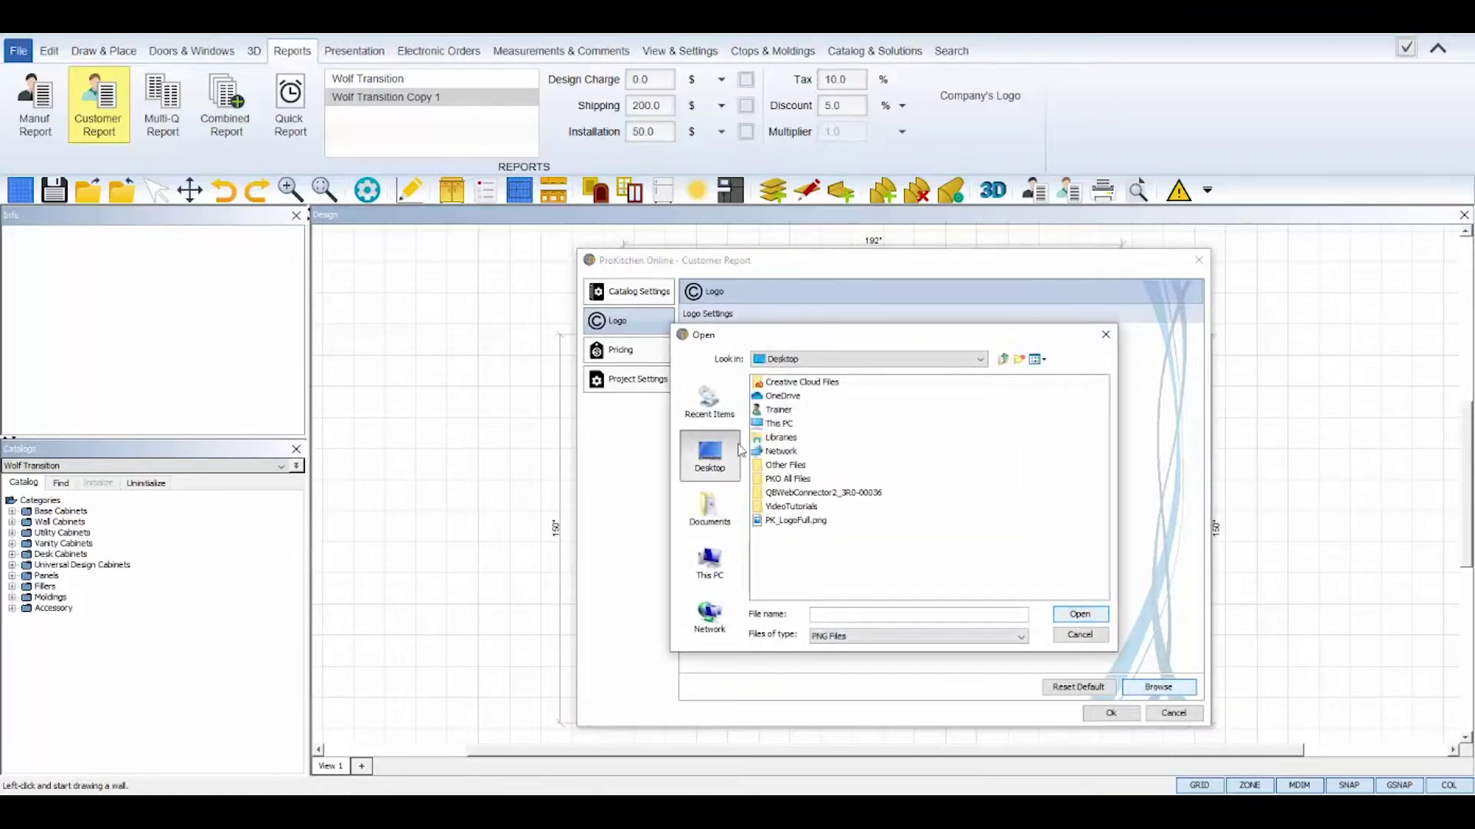
{"action": "left_click", "coordinate": [795, 520]}
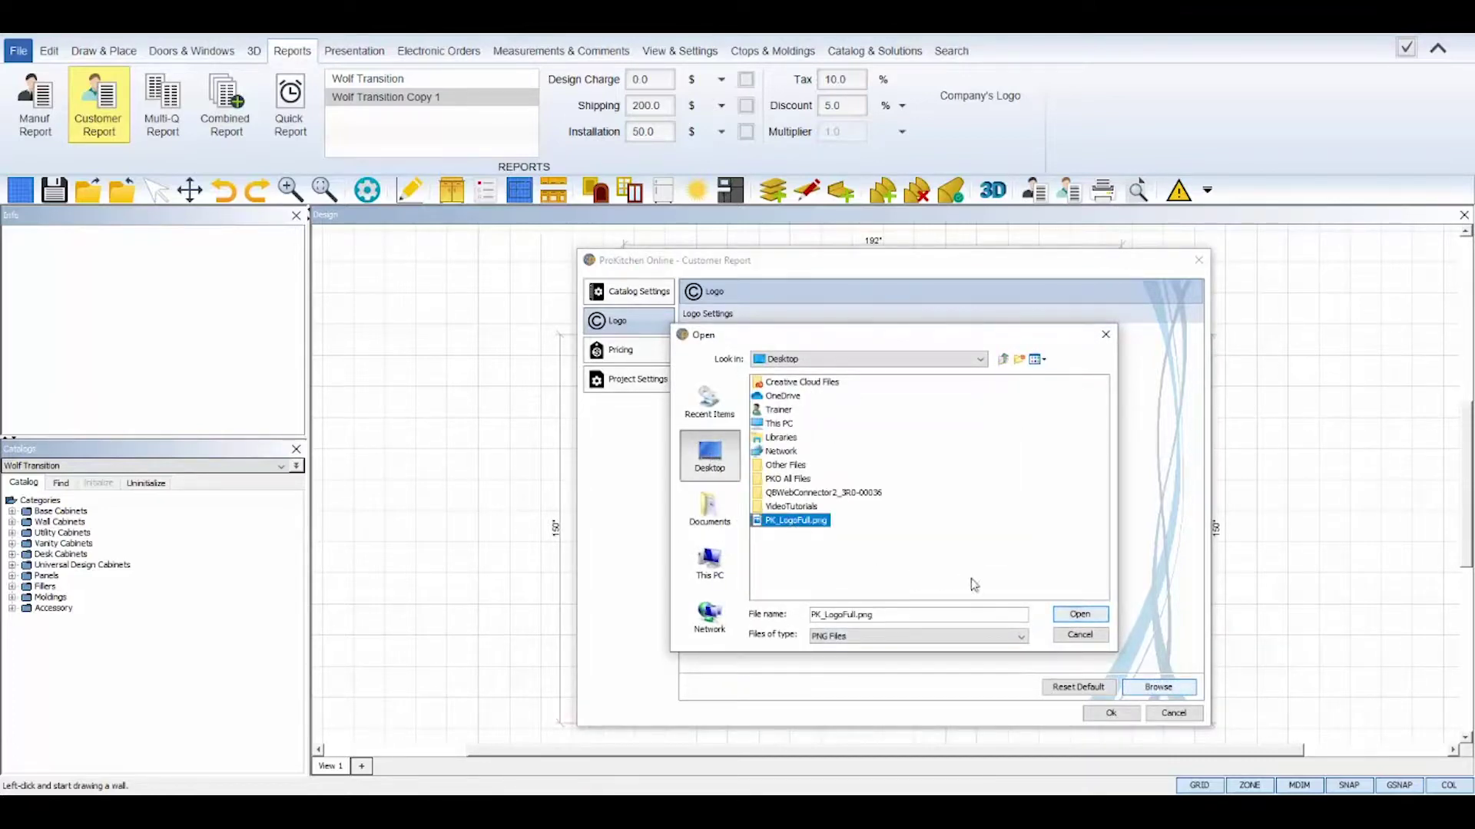
{"action": "left_click", "coordinate": [1079, 615]}
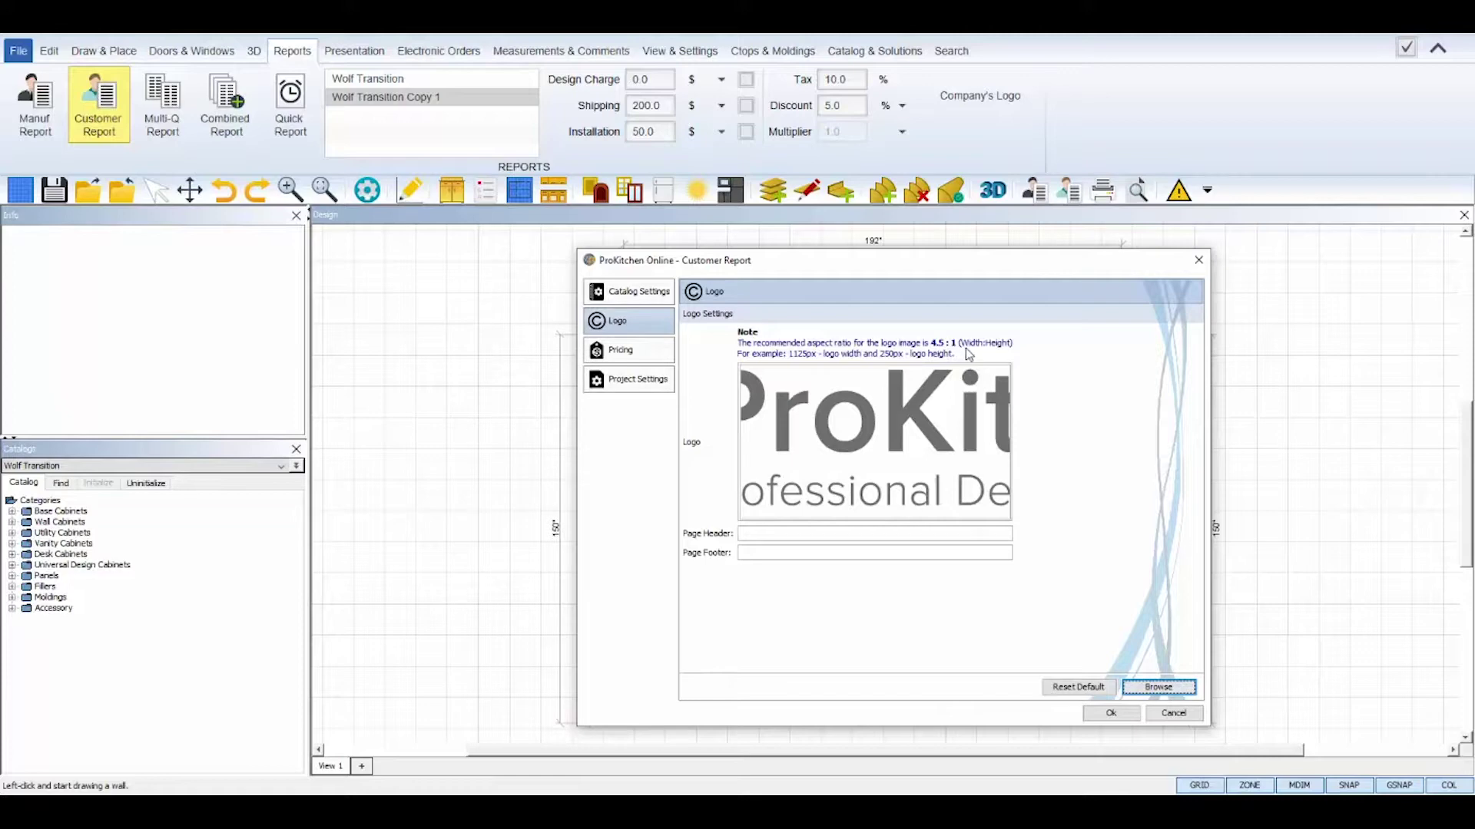
In item pricing, change the SS36-L cabinet's price from 647.0 to 650.00.
{"action": "left_click", "coordinate": [628, 352]}
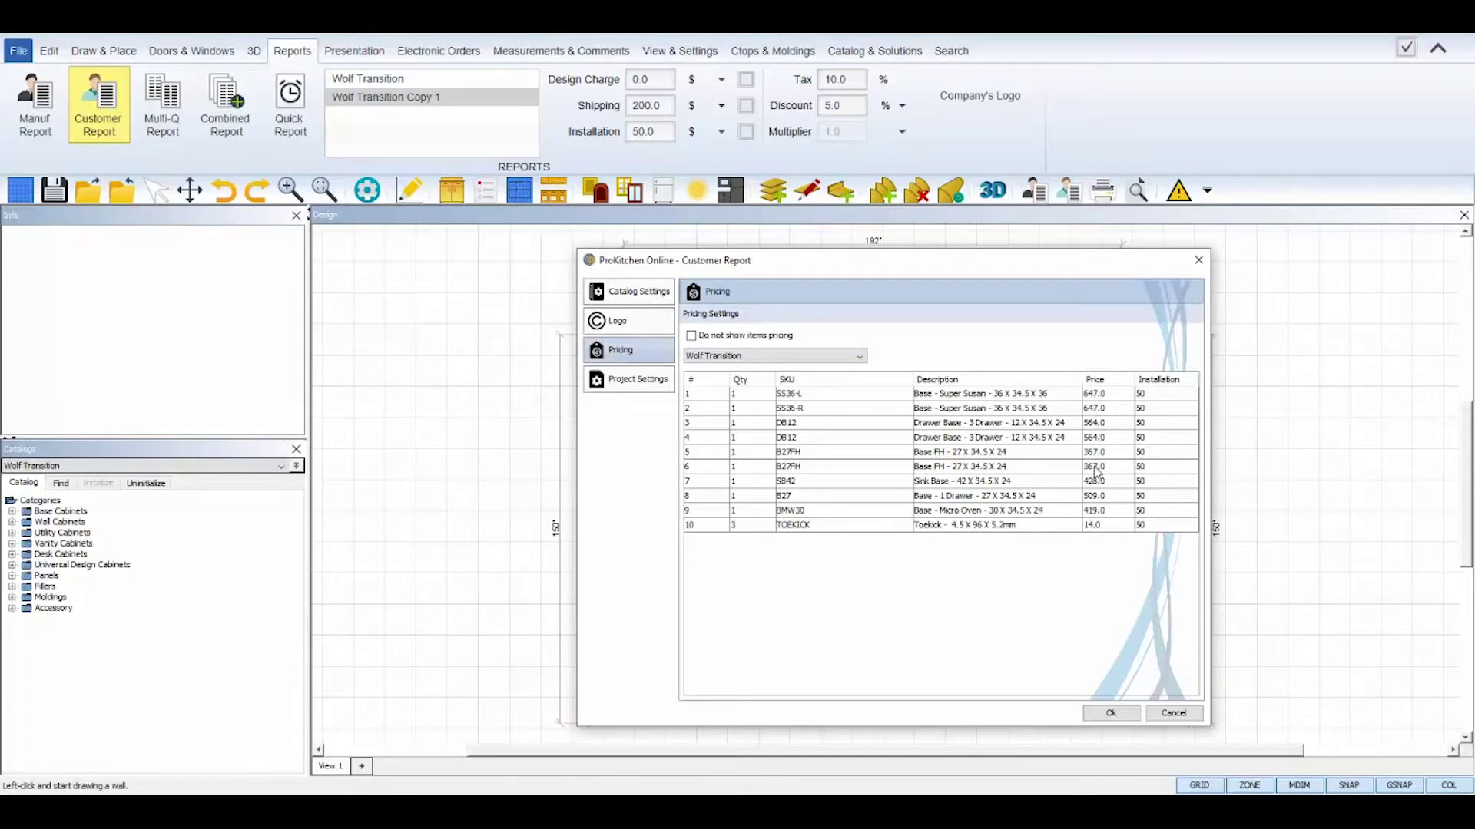
{"action": "left_click", "coordinate": [1094, 395]}
{"action": "left_click", "coordinate": [1094, 394]}
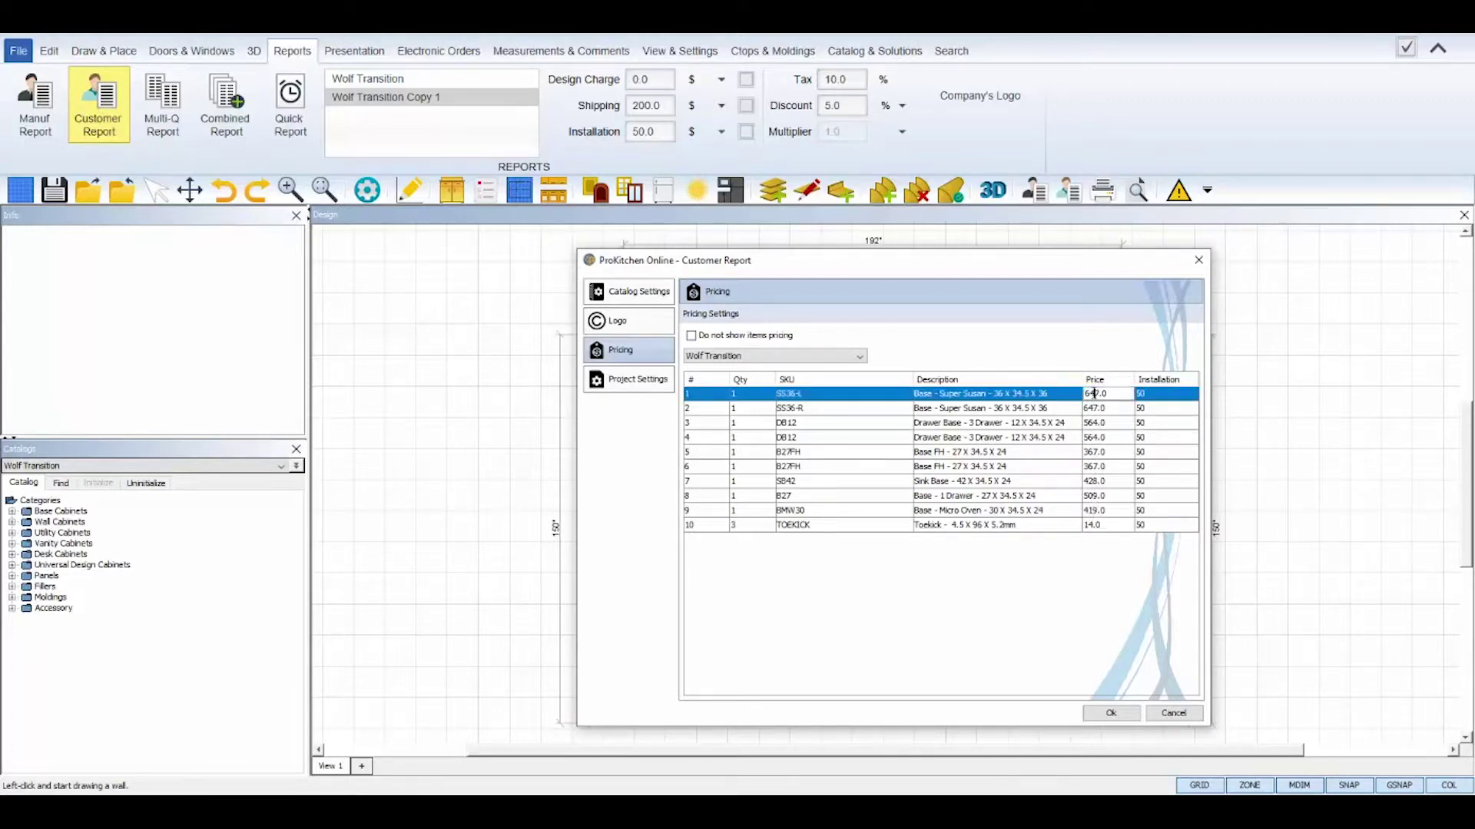
{"action": "left_click_drag", "start_coordinate": [1111, 394], "coordinate": [1073, 396]}
{"action": "type", "text": "650"}
{"action": "left_click", "coordinate": [1169, 399]}
Set SS36-L's installation to 20.00 and show pricing for the Wolf Transition Copy 1 catalog.
{"action": "left_click", "coordinate": [1163, 394]}
{"action": "left_click_drag", "start_coordinate": [1155, 395], "coordinate": [1131, 401]}
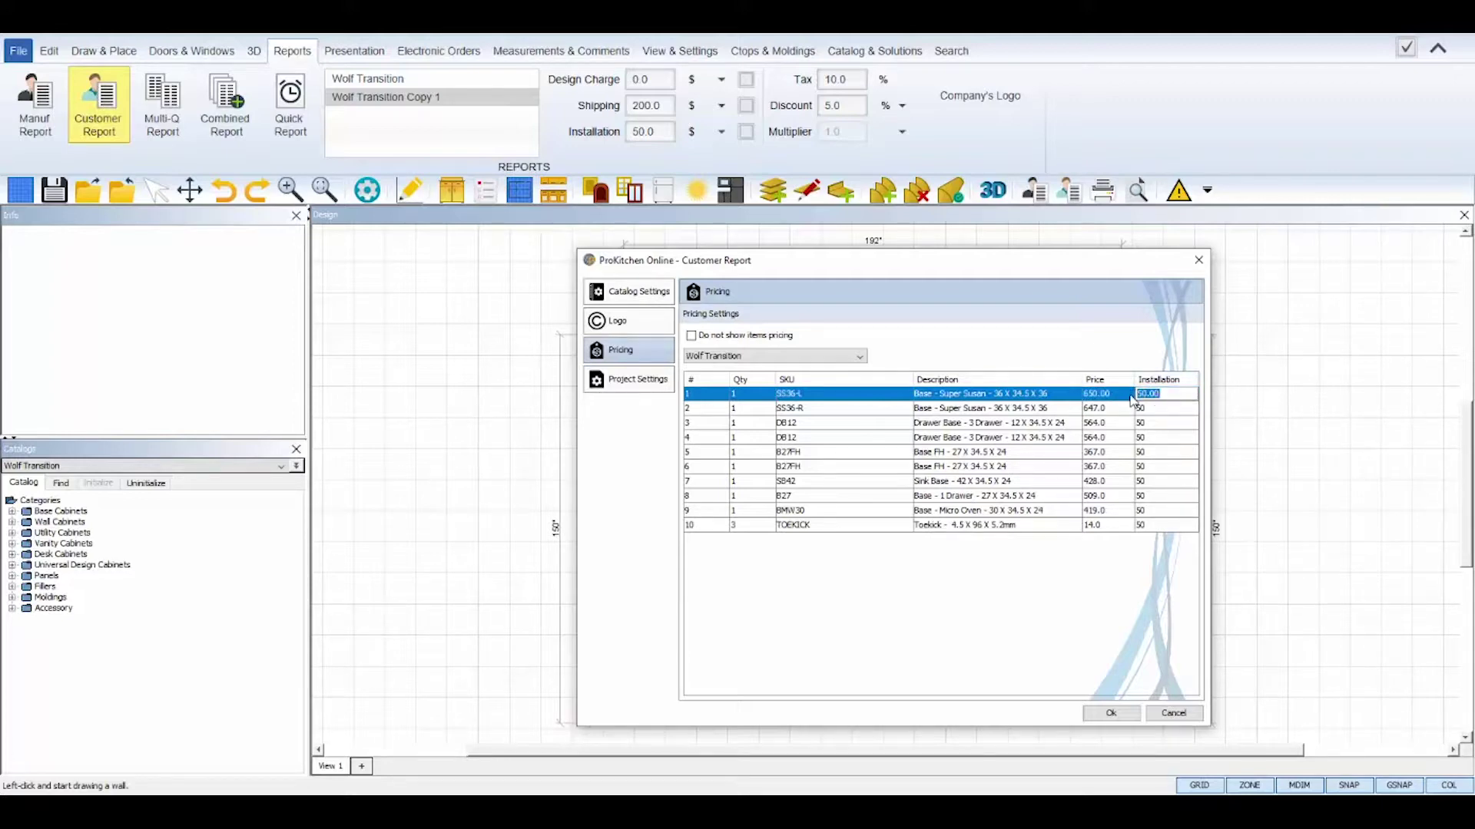
{"action": "type", "text": "20.00"}
{"action": "left_click", "coordinate": [1163, 414]}
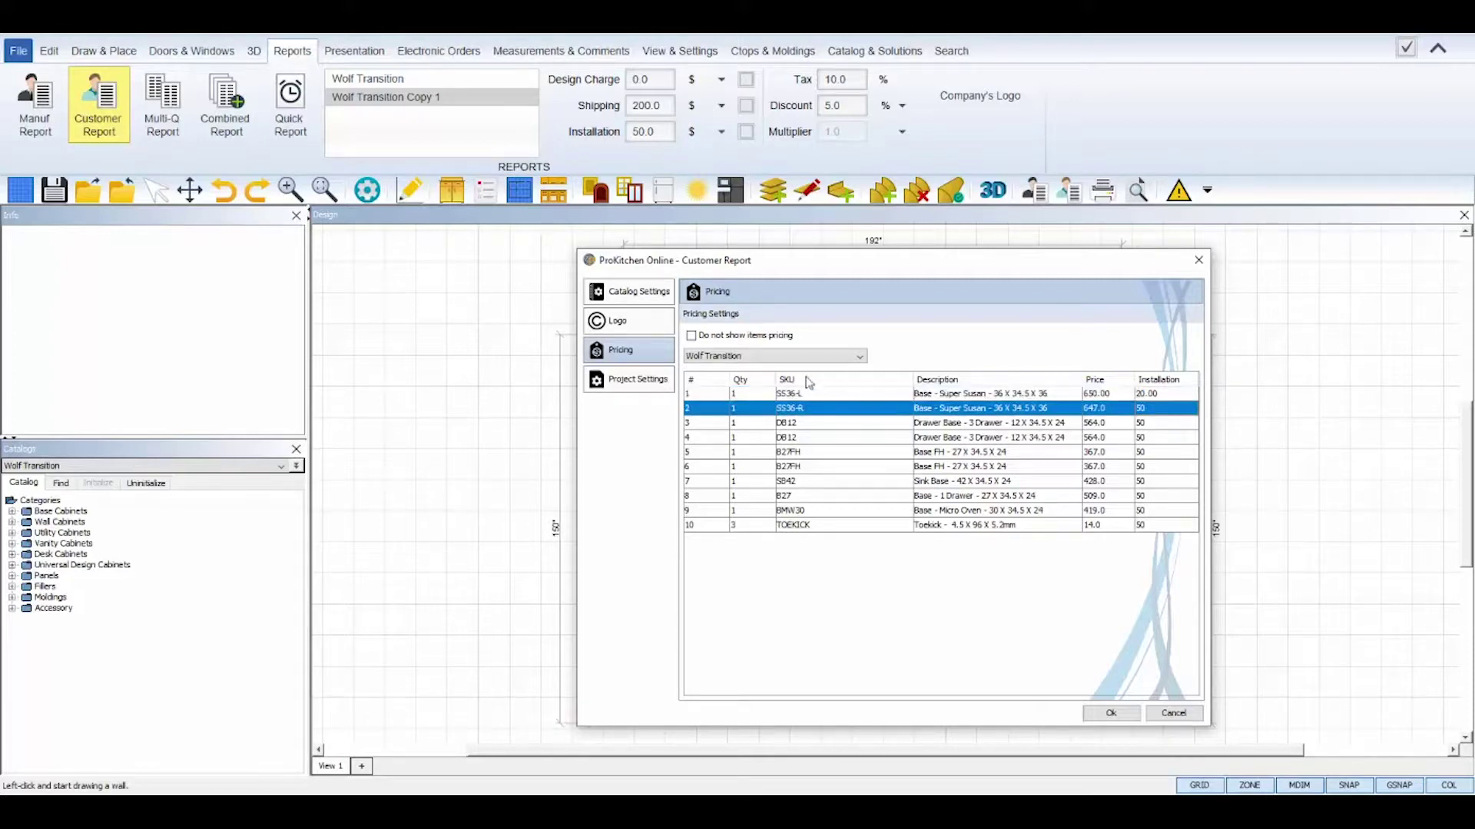
{"action": "left_click", "coordinate": [782, 358]}
{"action": "left_click", "coordinate": [770, 383]}
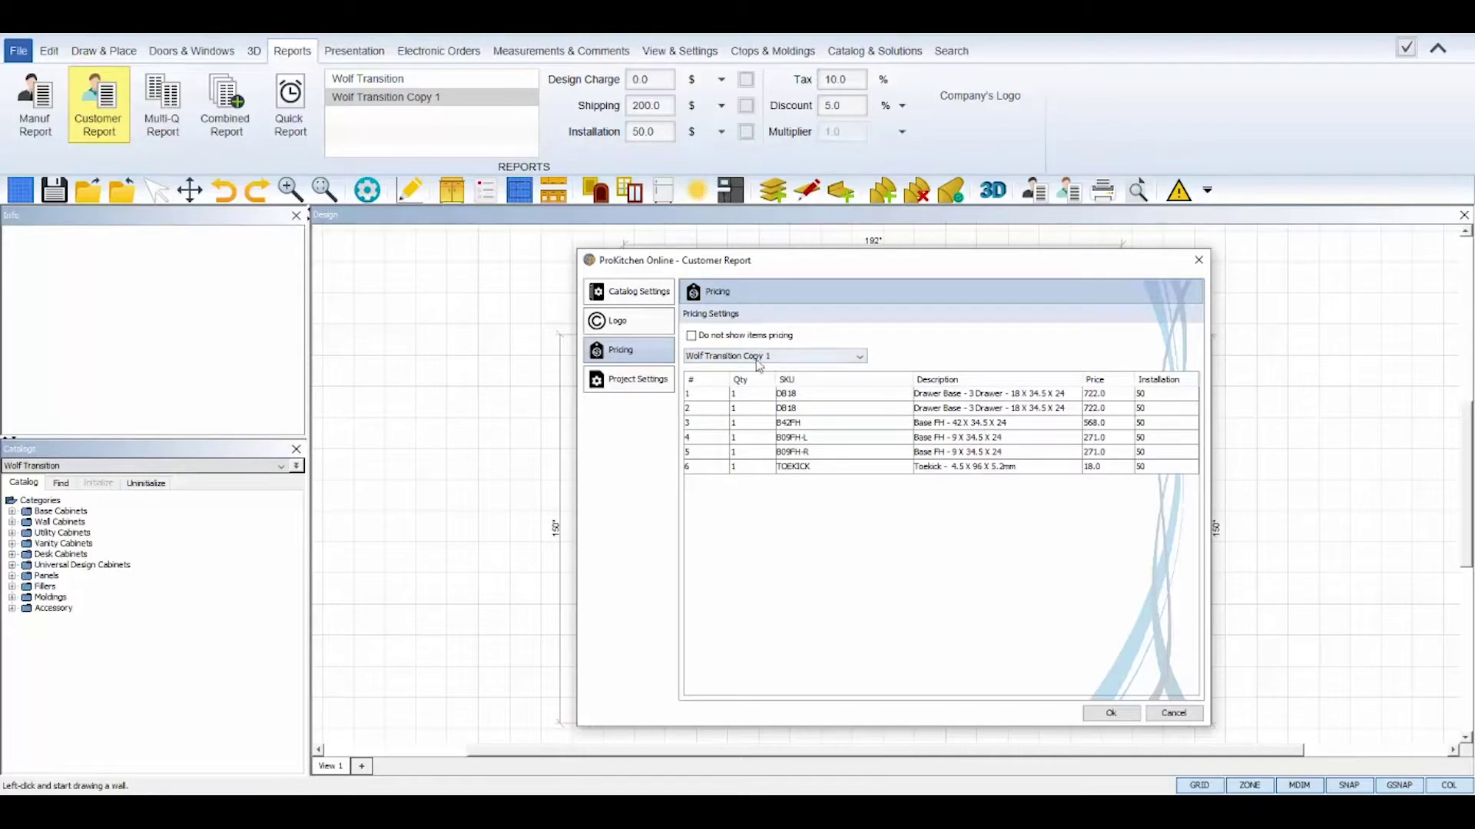
Review the Project Settings for job Simple Kitchen, including the designer and customer name fields.
{"action": "left_click", "coordinate": [652, 384]}
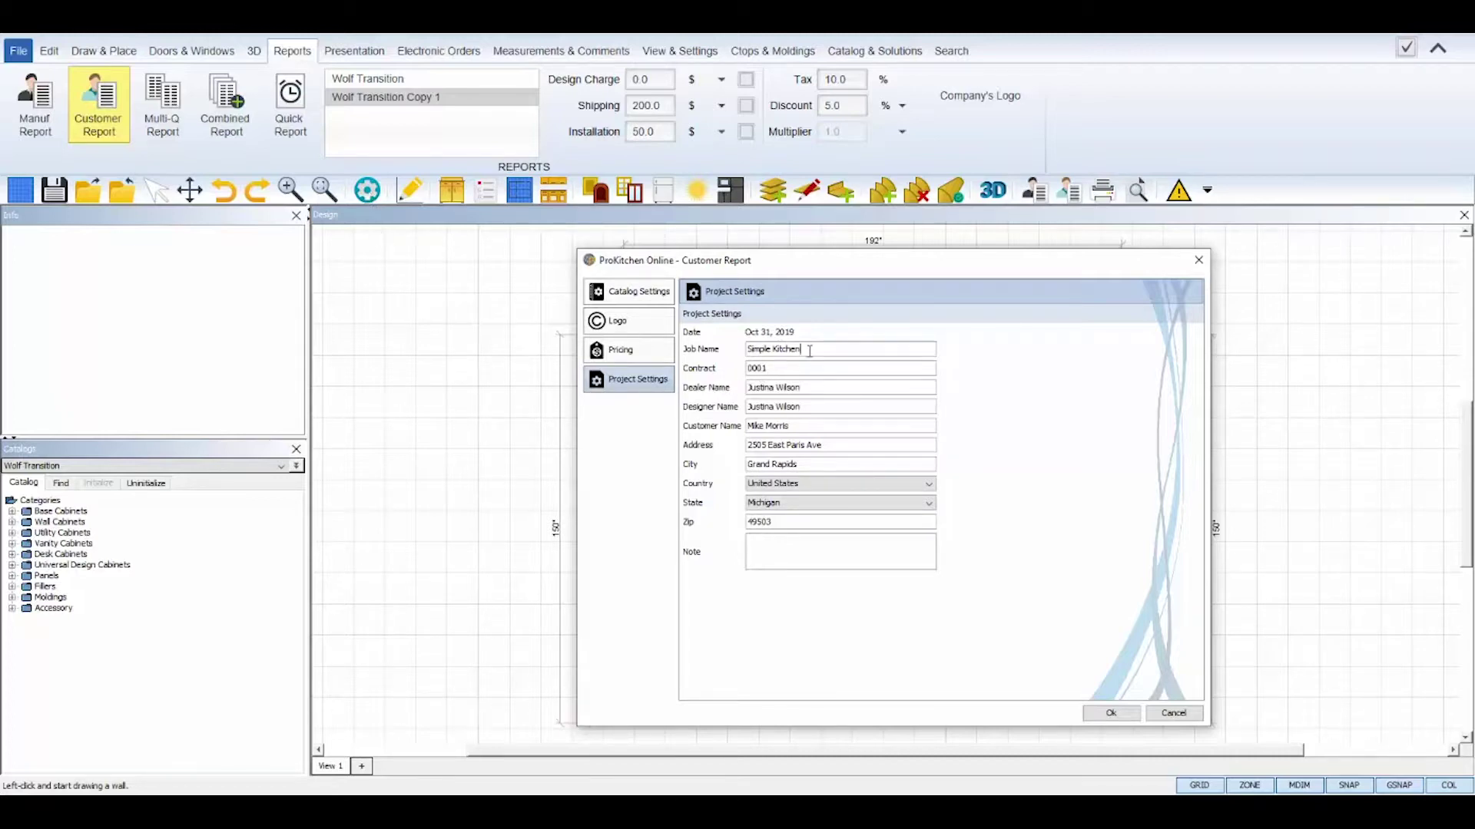
{"action": "left_click_drag", "start_coordinate": [813, 404], "coordinate": [745, 406]}
{"action": "left_click", "coordinate": [816, 426]}
Generate the Customer Report and page through it to the Job Total of 10,501.95, then start saving.
{"action": "left_click", "coordinate": [1103, 715]}
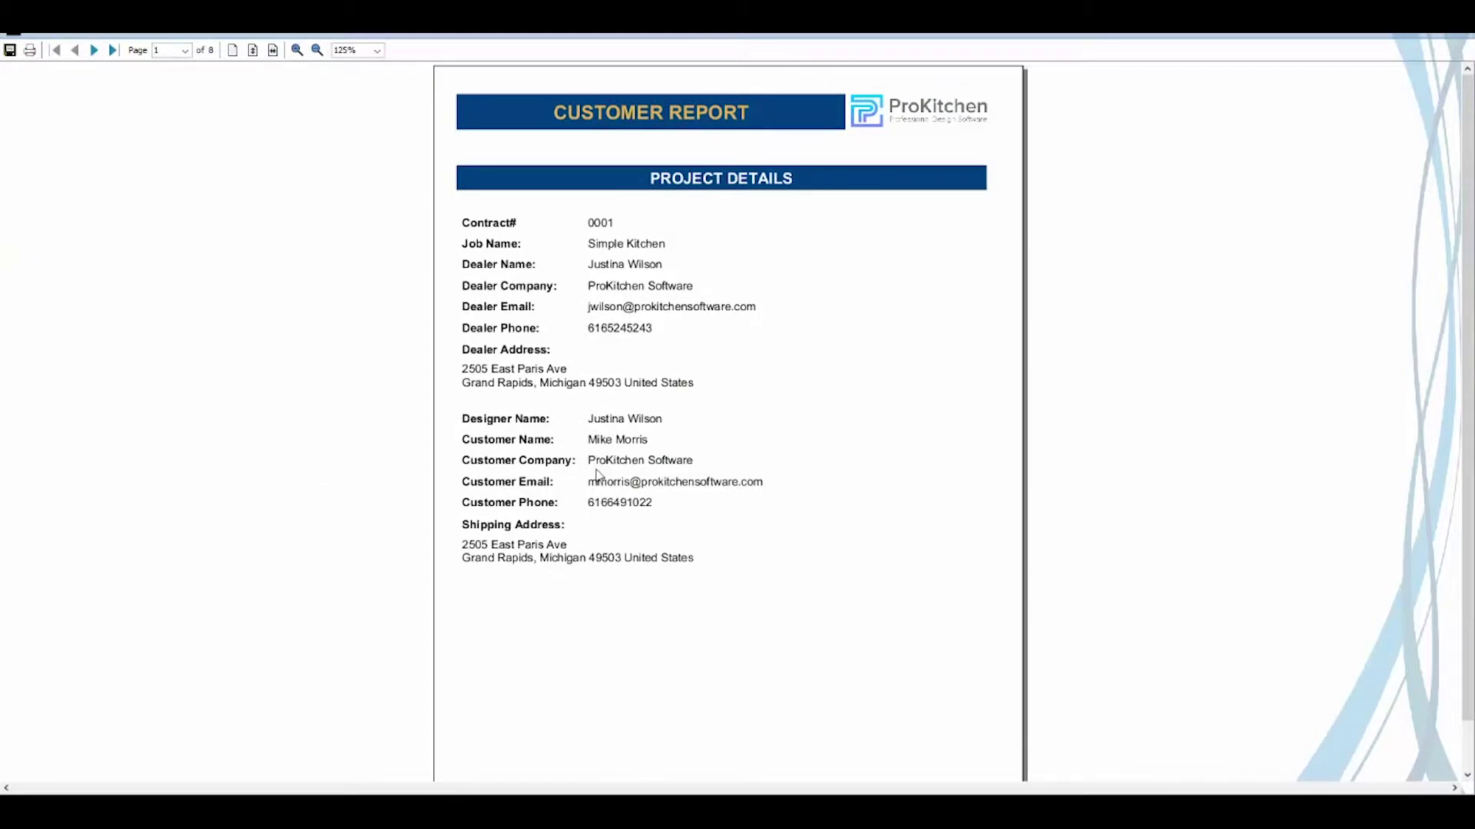
{"action": "left_click", "coordinate": [95, 51]}
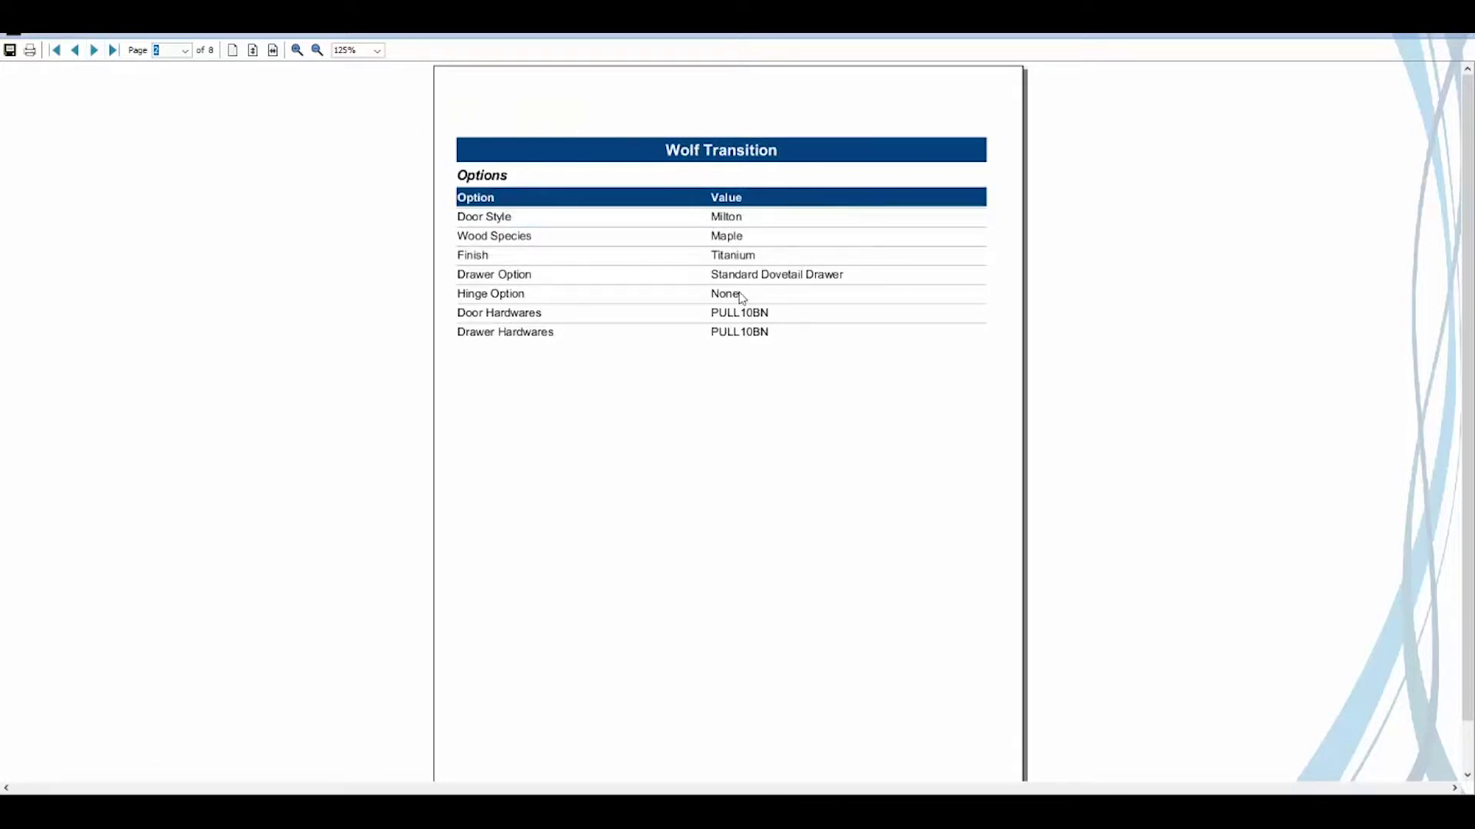
{"action": "left_click", "coordinate": [95, 51]}
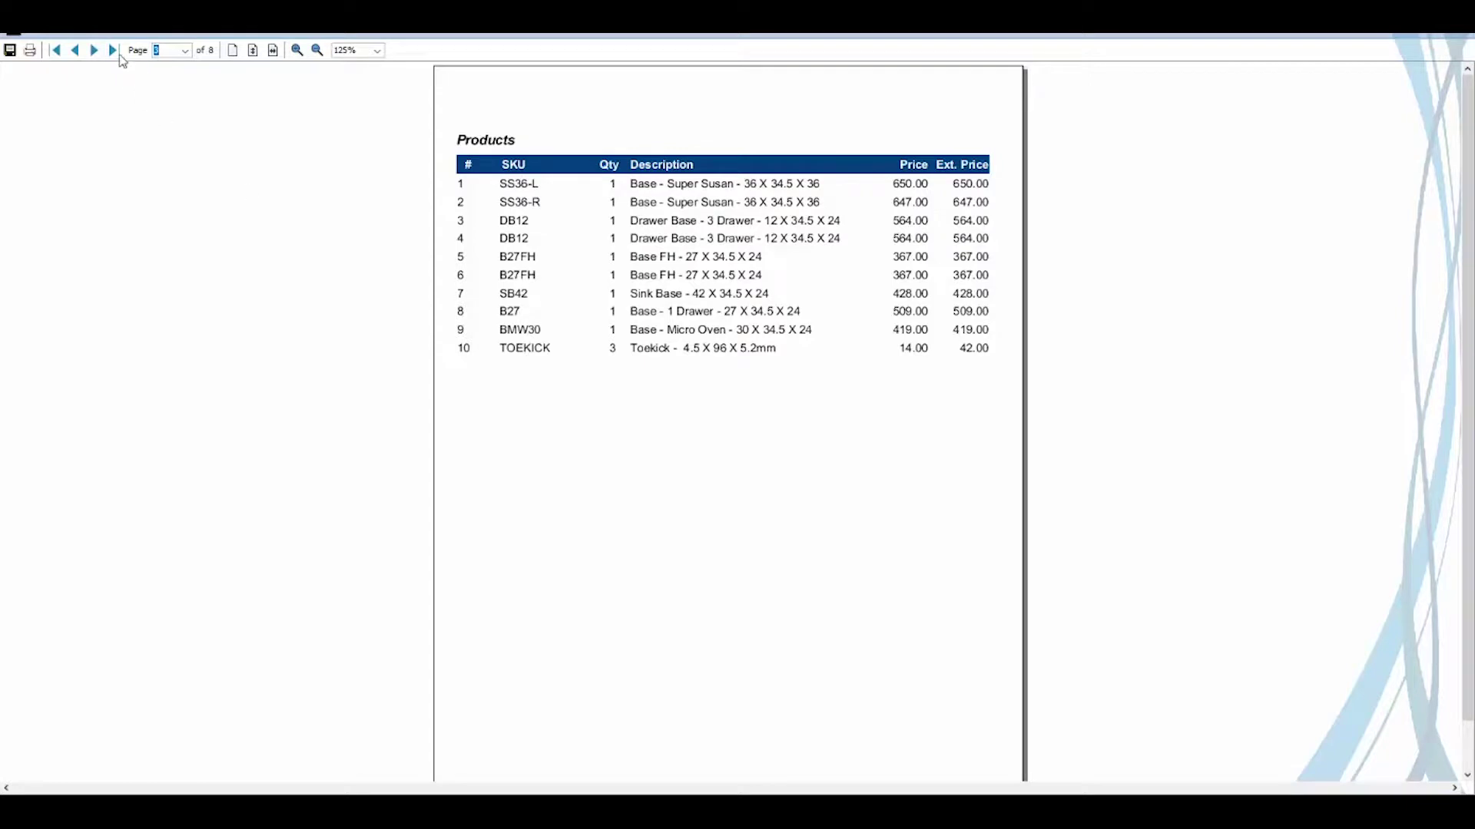
{"action": "left_click", "coordinate": [95, 51]}
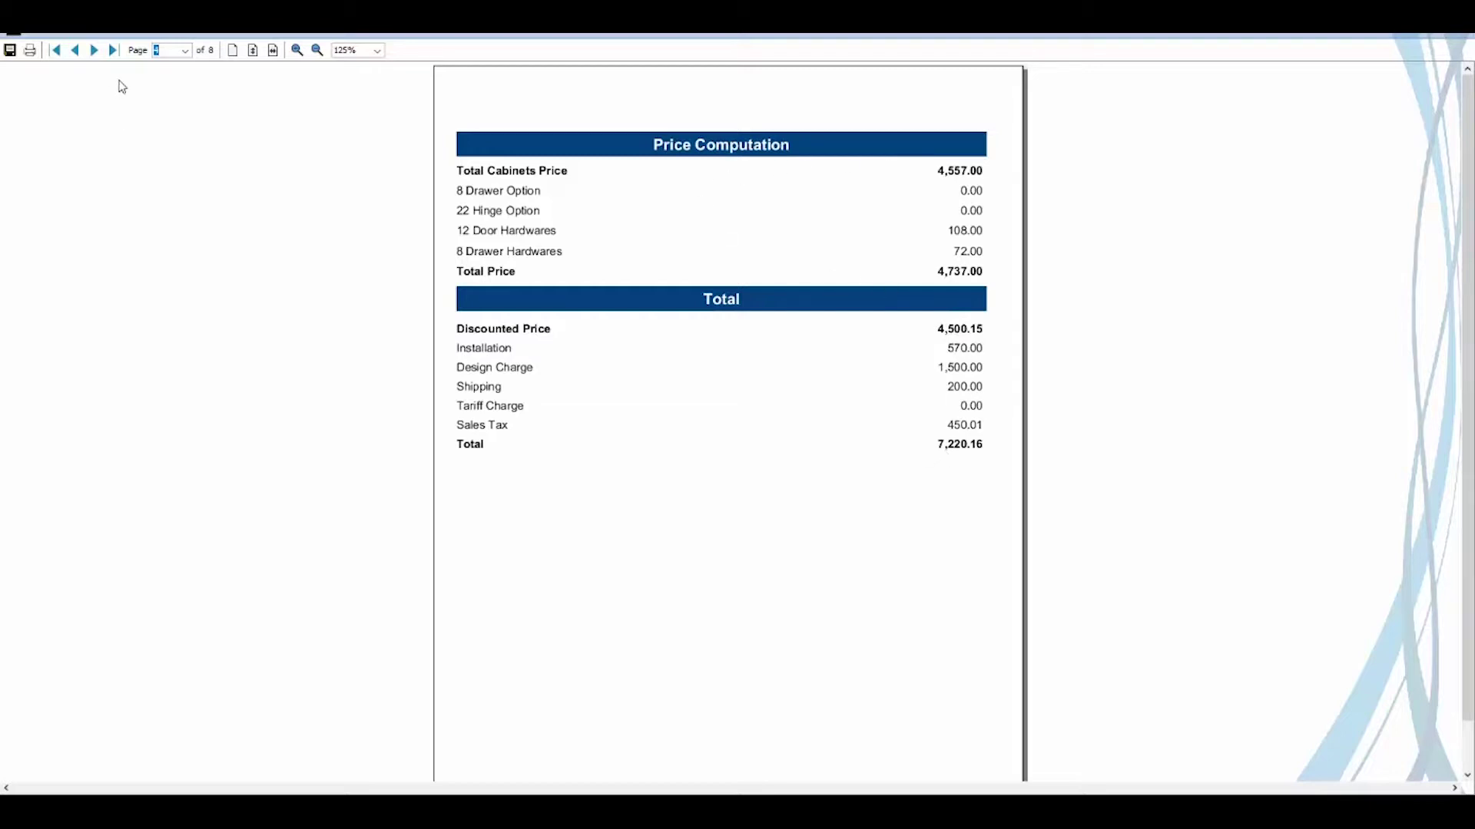
{"action": "left_click", "coordinate": [93, 51]}
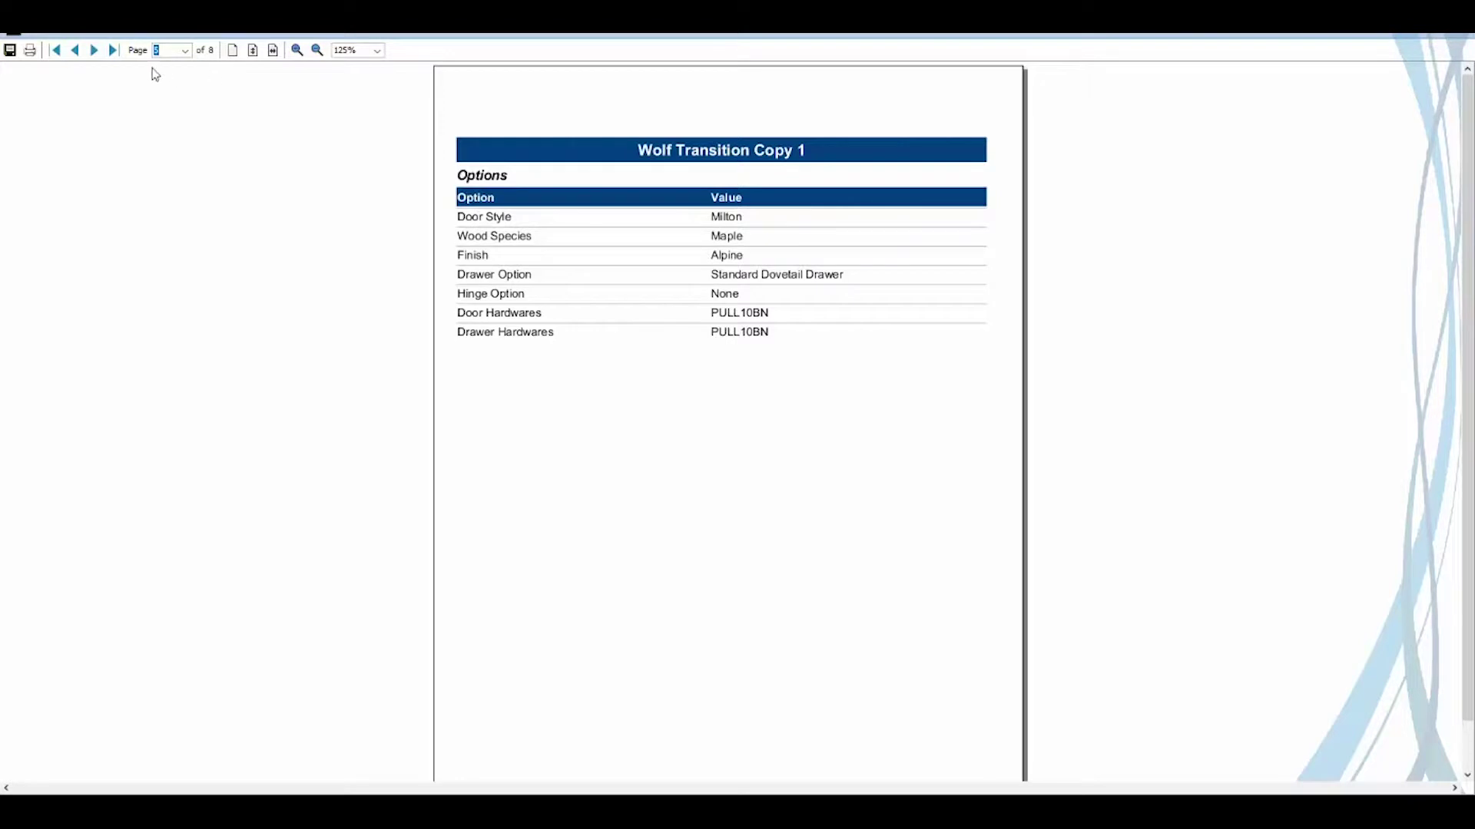
{"action": "left_click", "coordinate": [96, 50]}
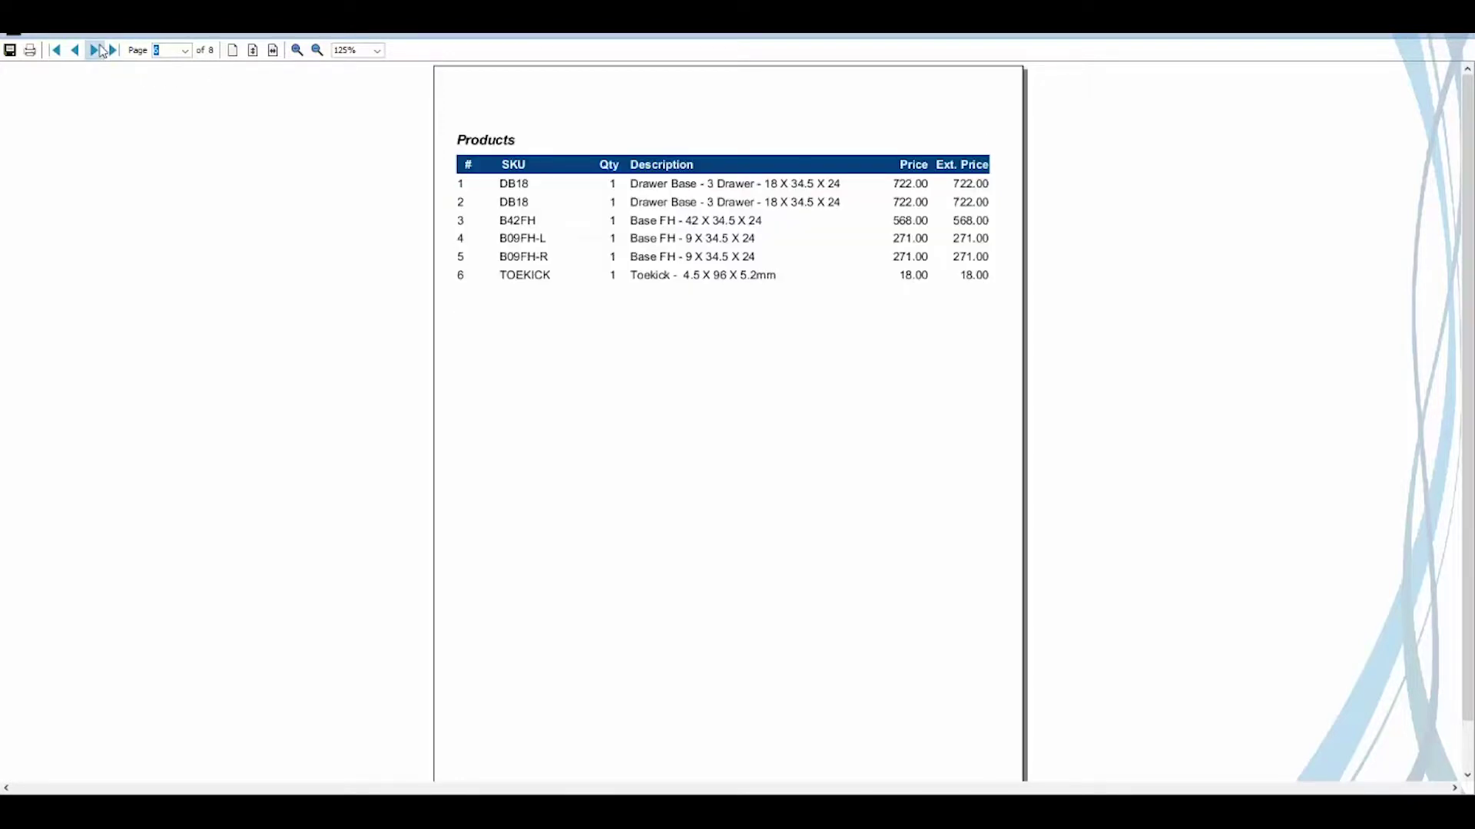
{"action": "left_click", "coordinate": [101, 51]}
{"action": "left_click", "coordinate": [101, 51]}
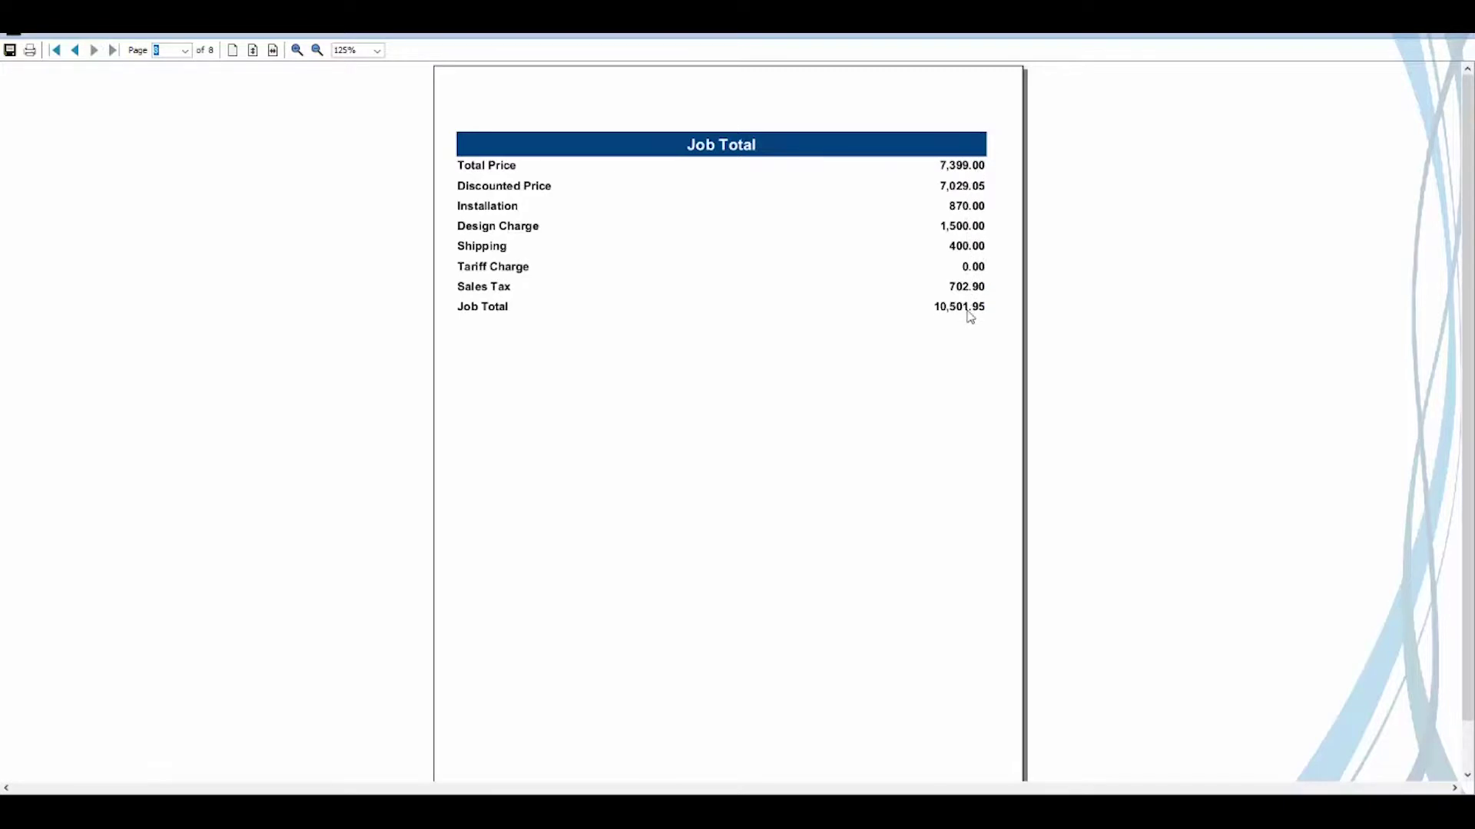
{"action": "left_click", "coordinate": [10, 50]}
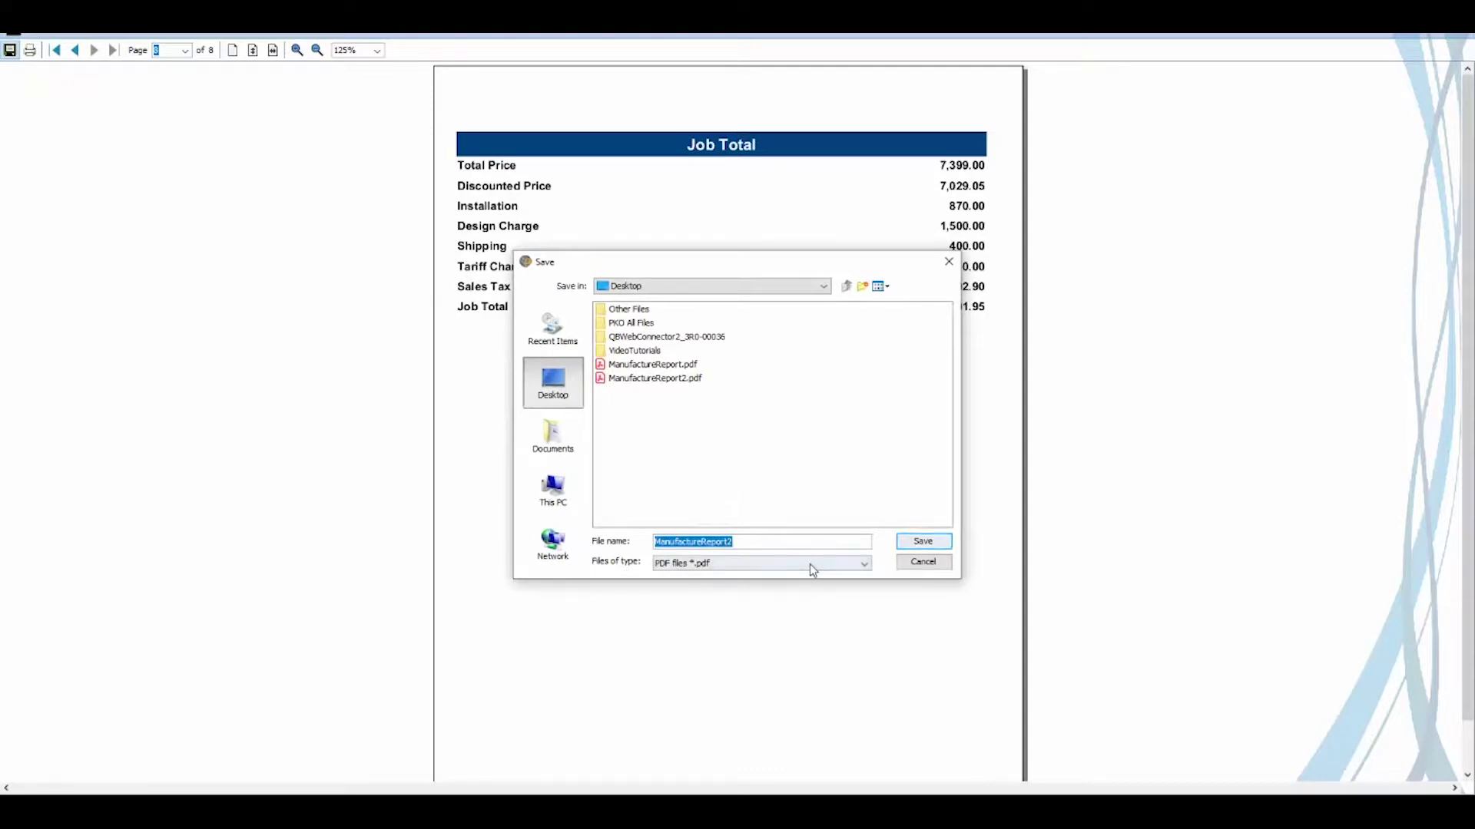
Save the report as the PDF CustomerReport on the Desktop and close the preview.
{"action": "type", "text": "CustomerReport"}
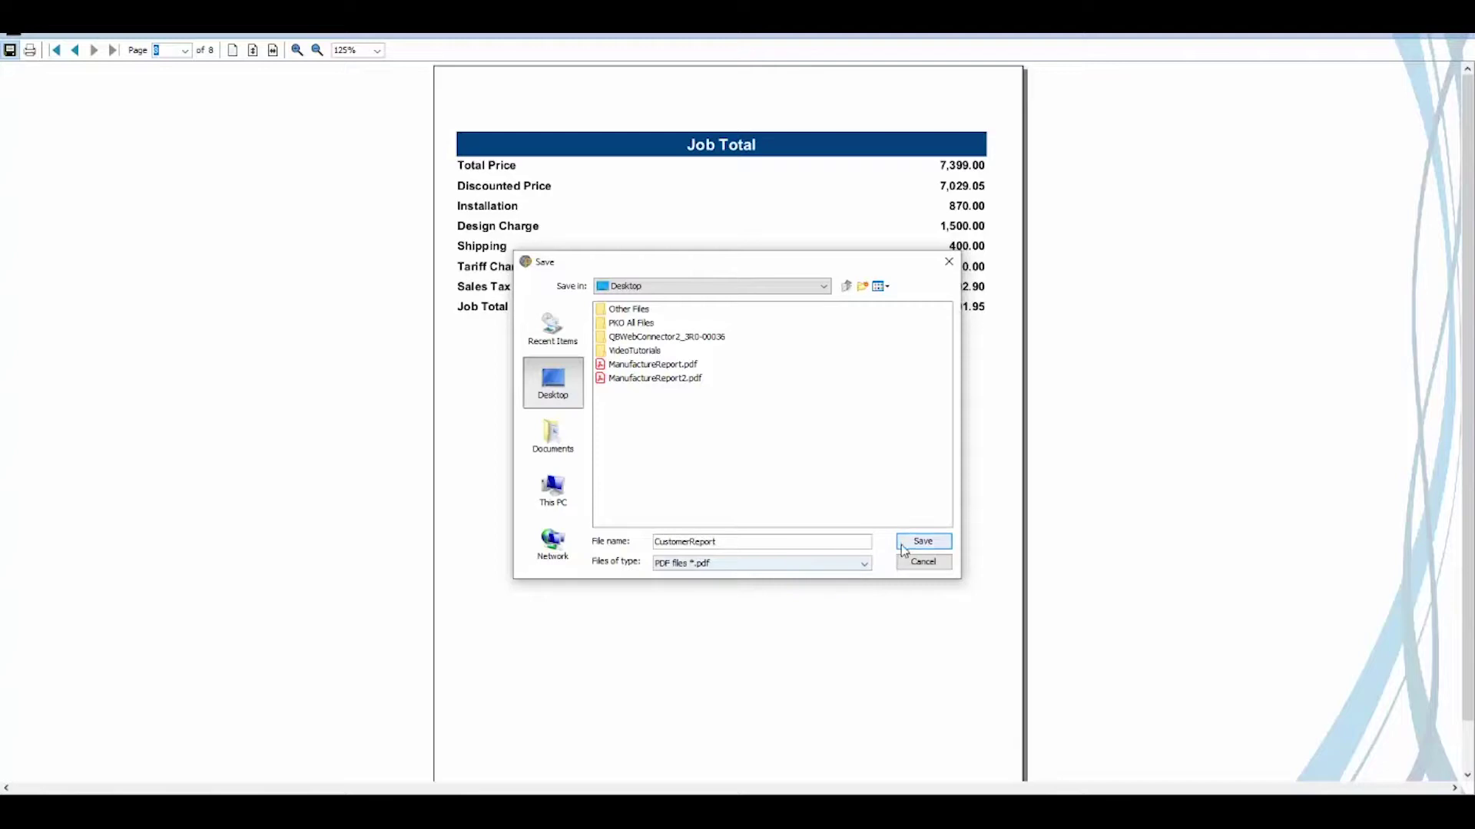
{"action": "left_click", "coordinate": [913, 544]}
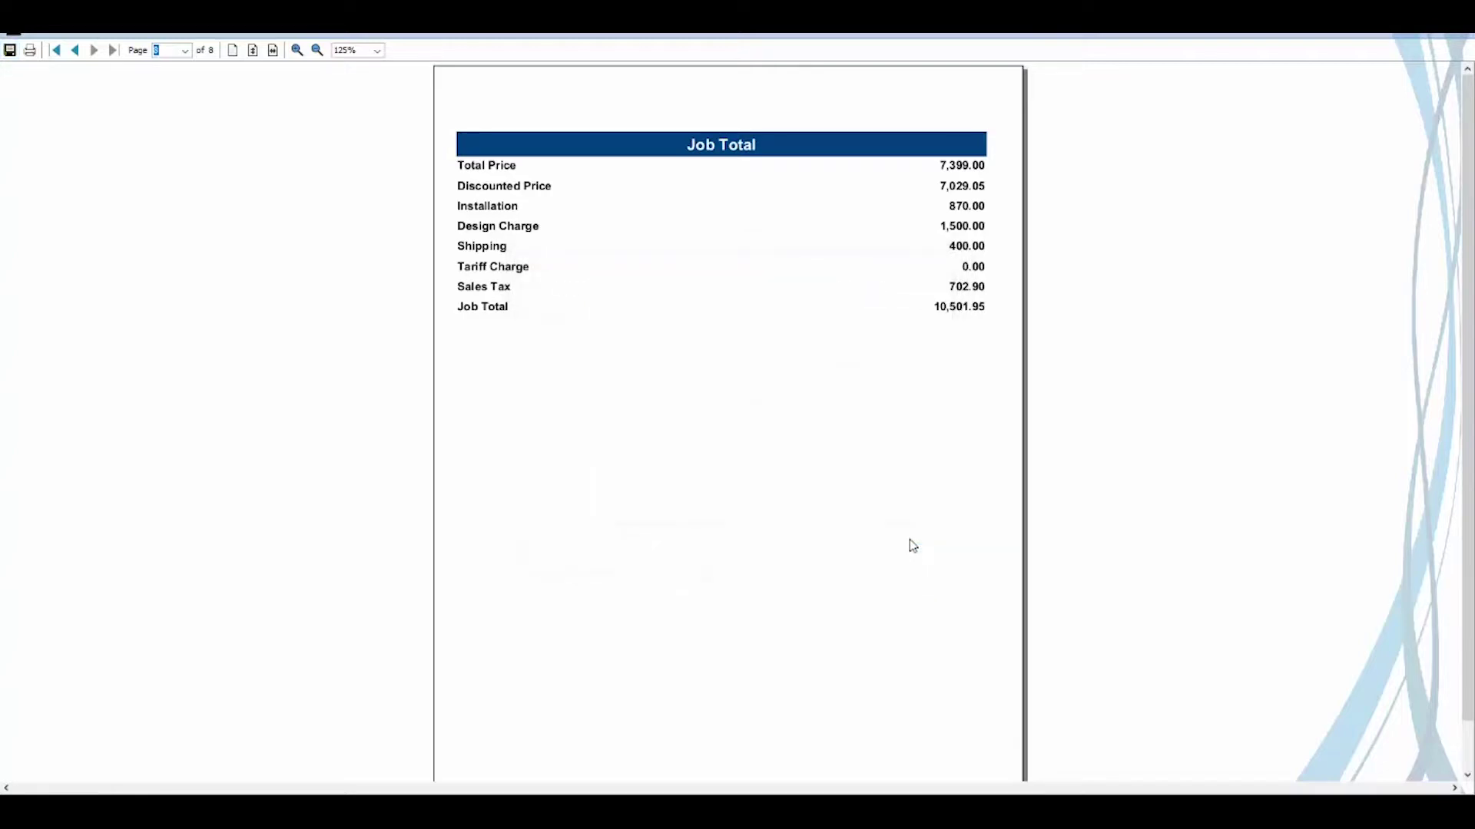
{"action": "left_click", "coordinate": [1452, 15]}
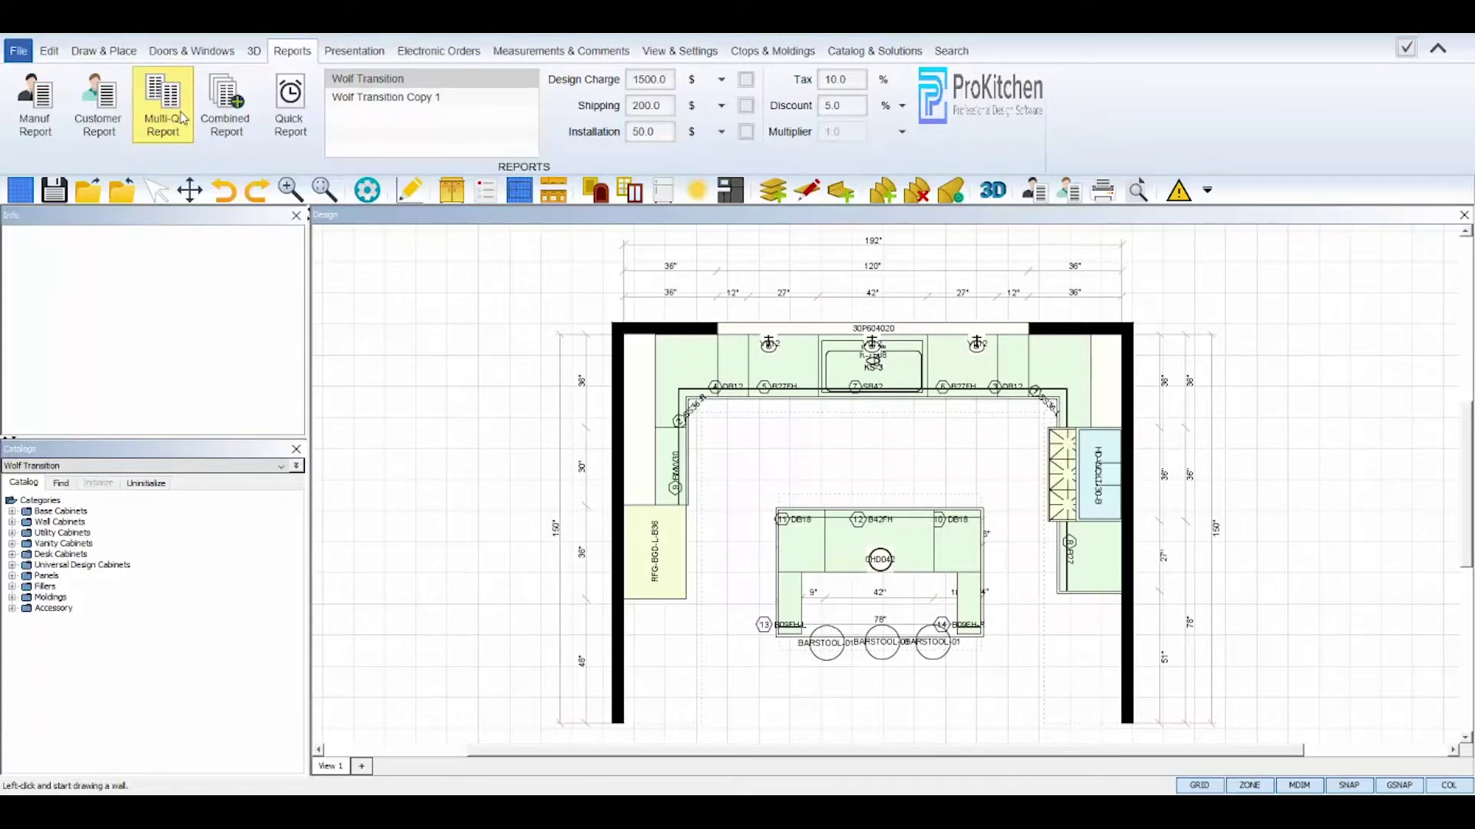
{"action": "left_click", "coordinate": [163, 108]}
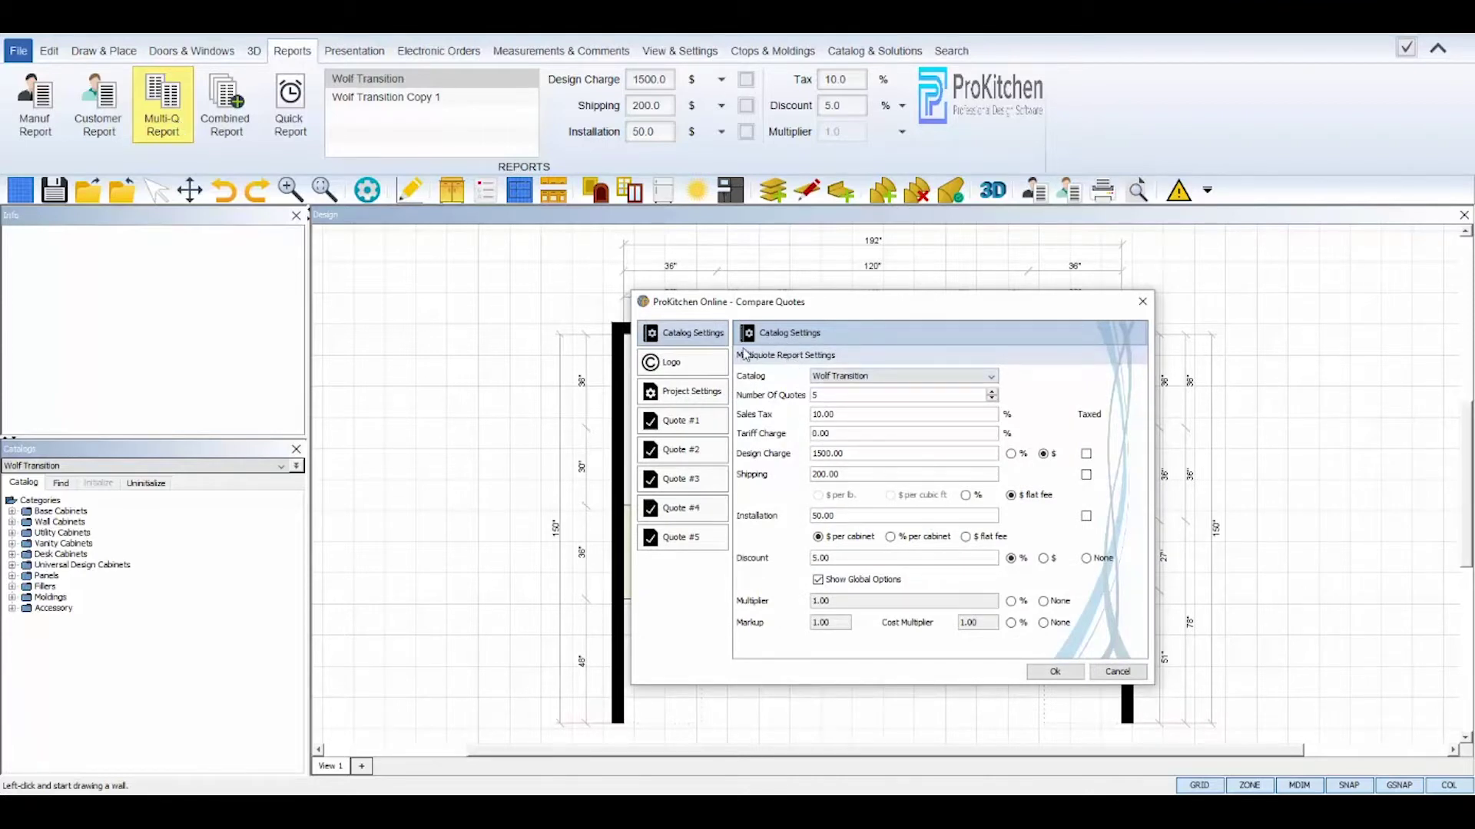
Keep Wolf Transition as the catalog, set Number Of Quotes to 2, and keep a percentage discount.
{"action": "left_click", "coordinate": [901, 378]}
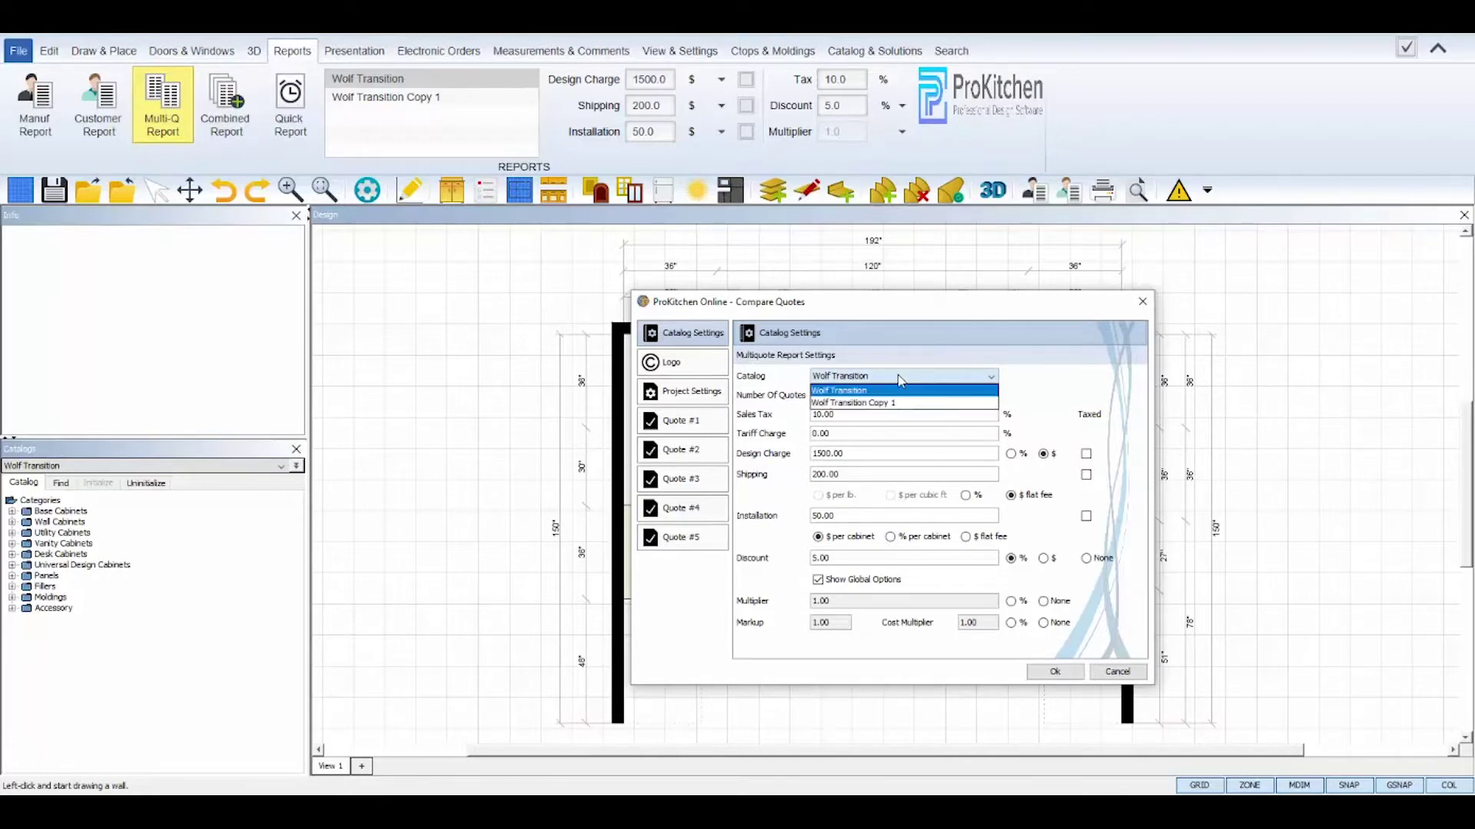
{"action": "left_click", "coordinate": [901, 377]}
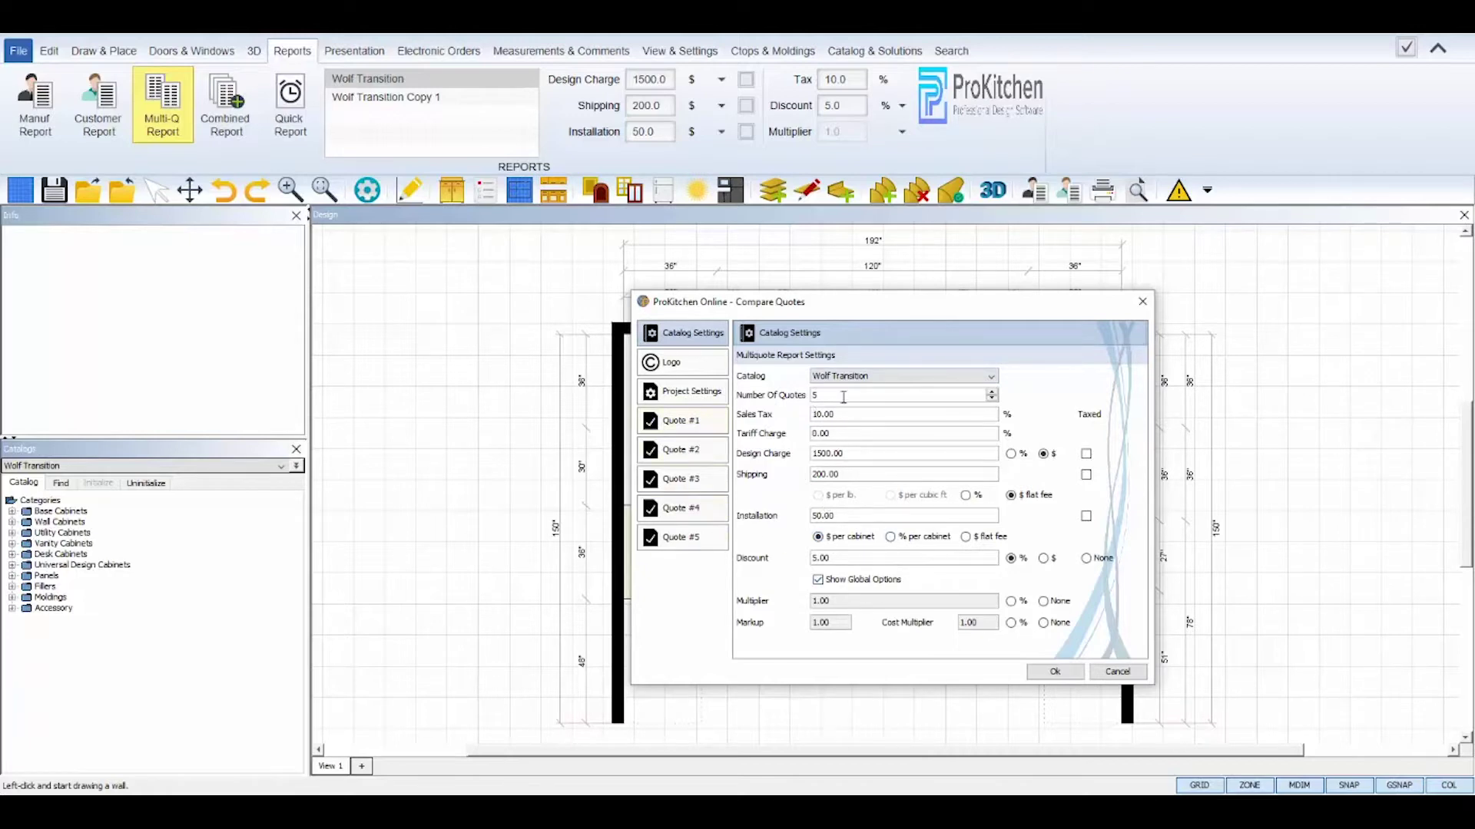
{"action": "left_click", "coordinate": [884, 377]}
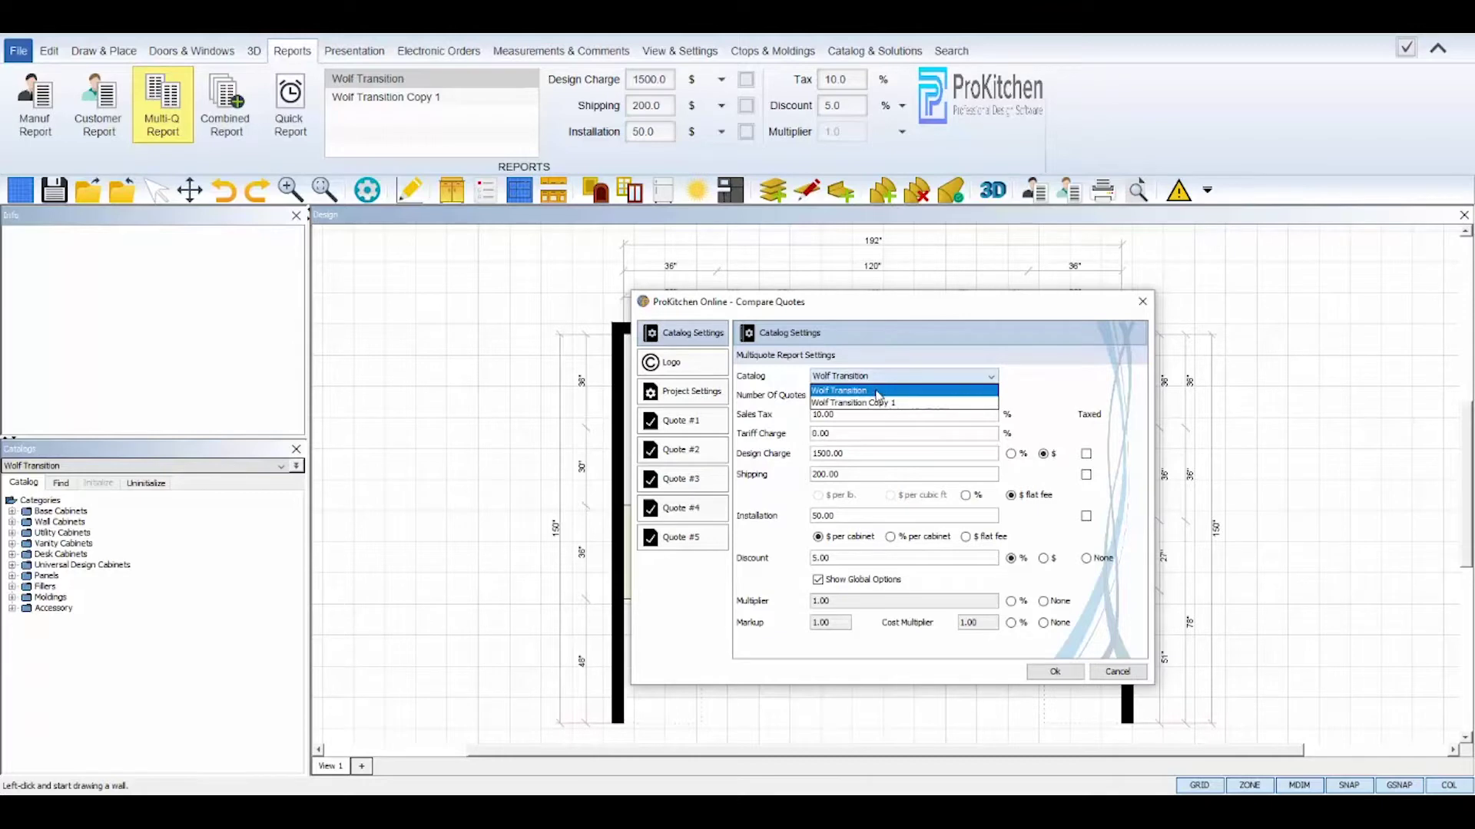
{"action": "left_click", "coordinate": [876, 391]}
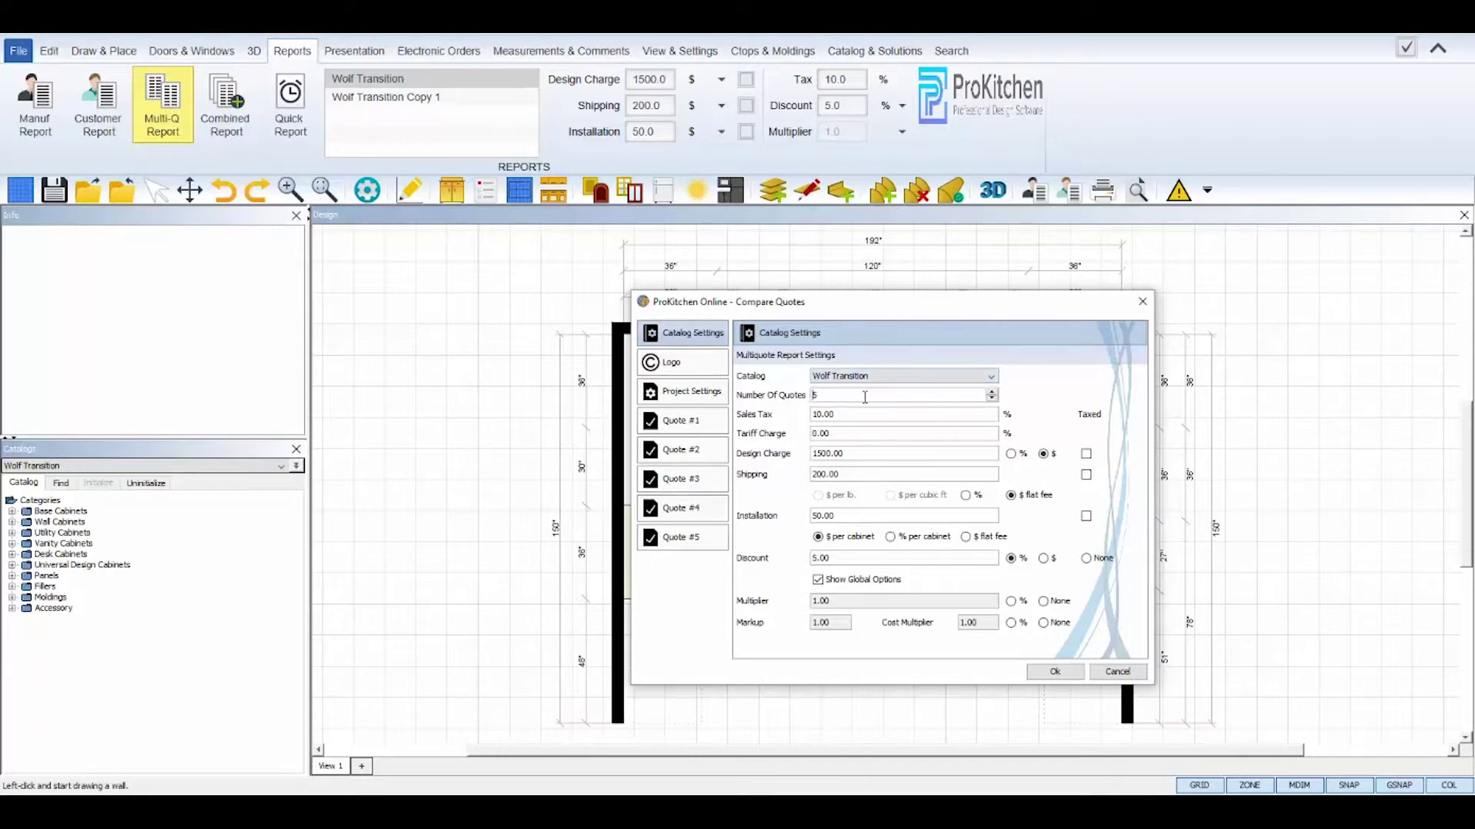
{"action": "double_click", "coordinate": [865, 398]}
{"action": "type", "text": "2"}
{"action": "left_click", "coordinate": [840, 414]}
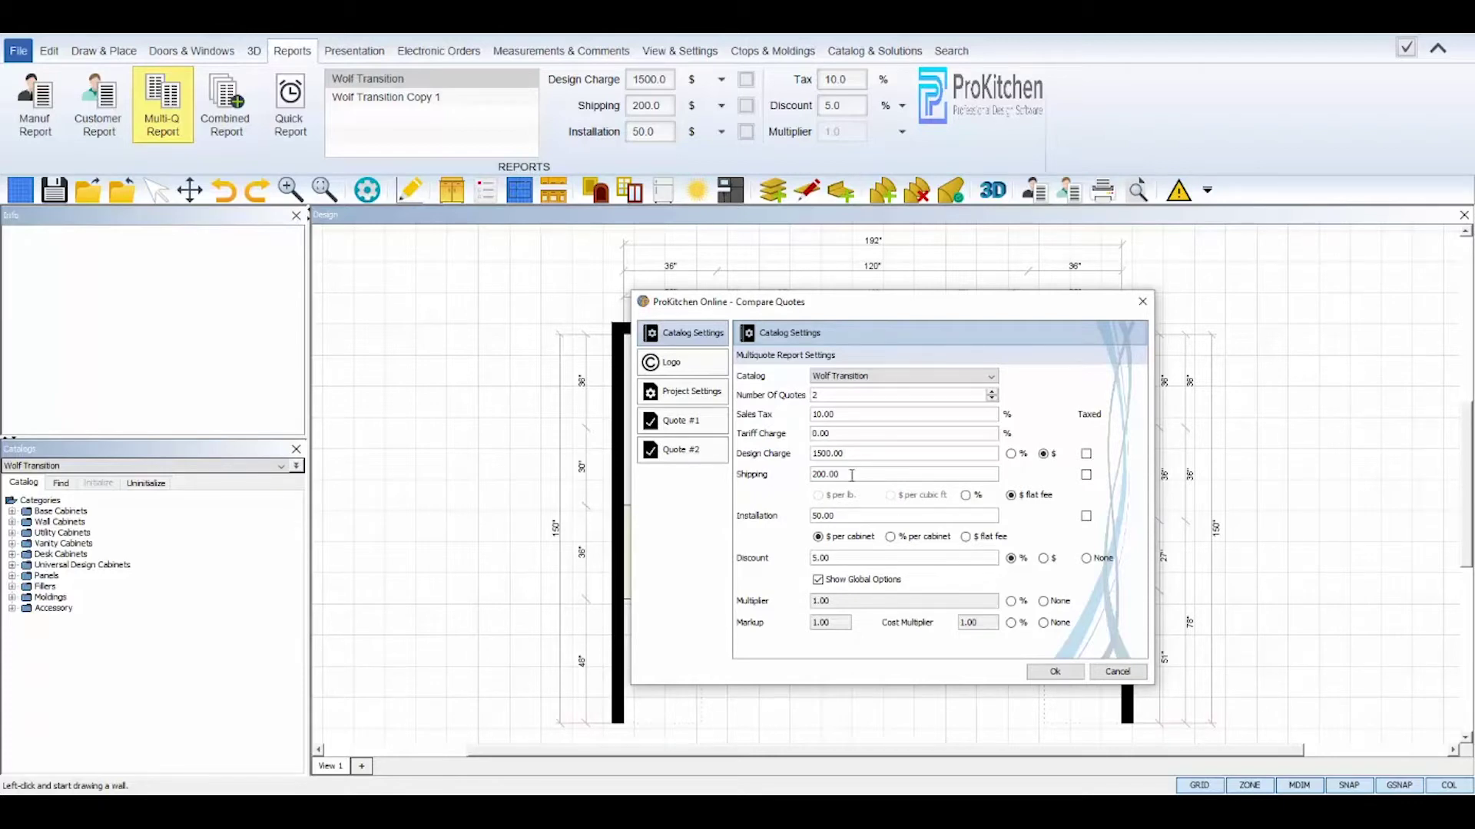
{"action": "left_click", "coordinate": [876, 560]}
{"action": "left_click", "coordinate": [1013, 560]}
{"action": "left_click", "coordinate": [694, 365]}
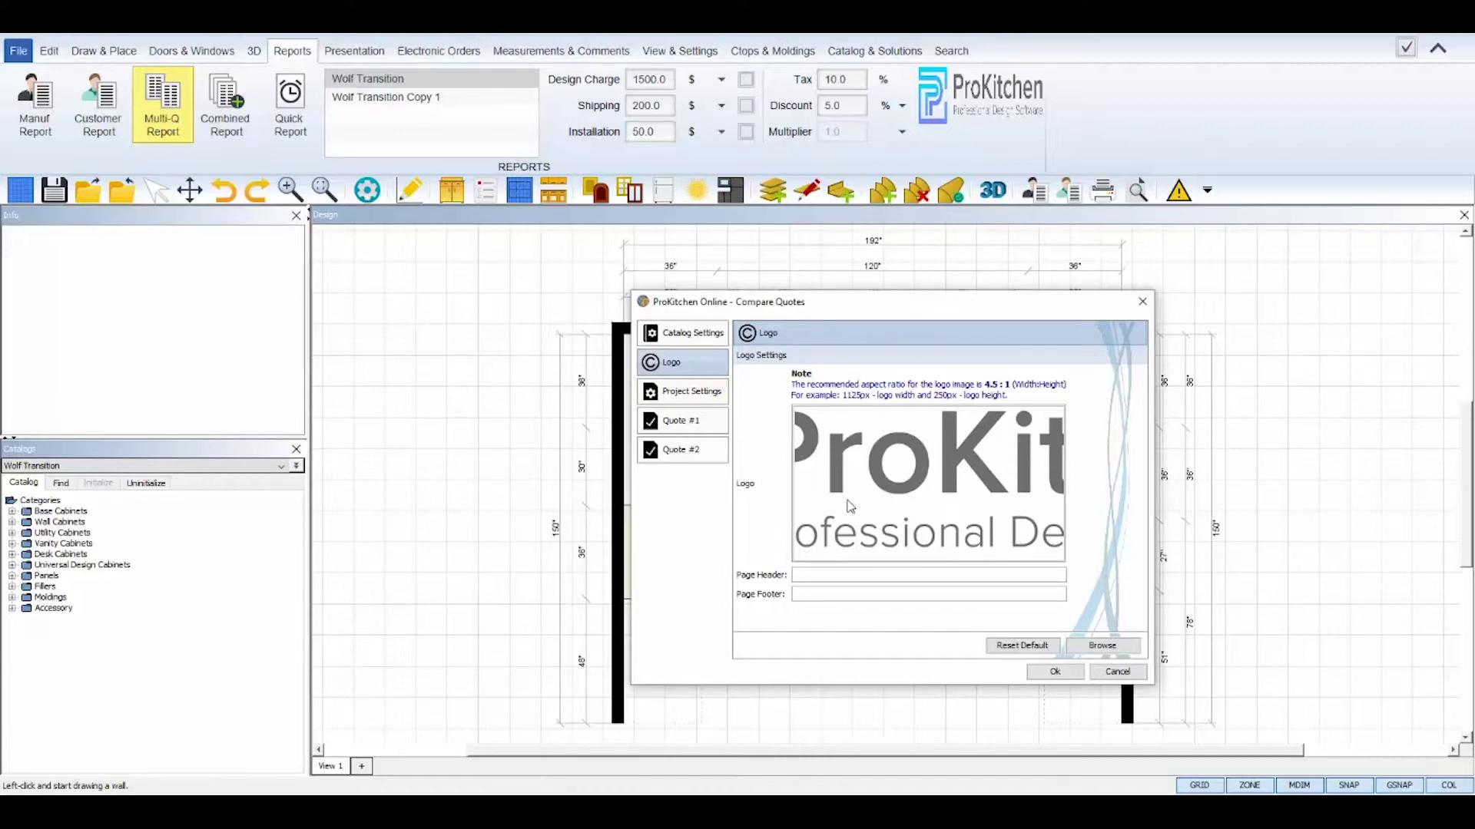
Use PK_LogoFull.png as the report logo, review the project details, and view the quote options.
{"action": "left_click", "coordinate": [1086, 647]}
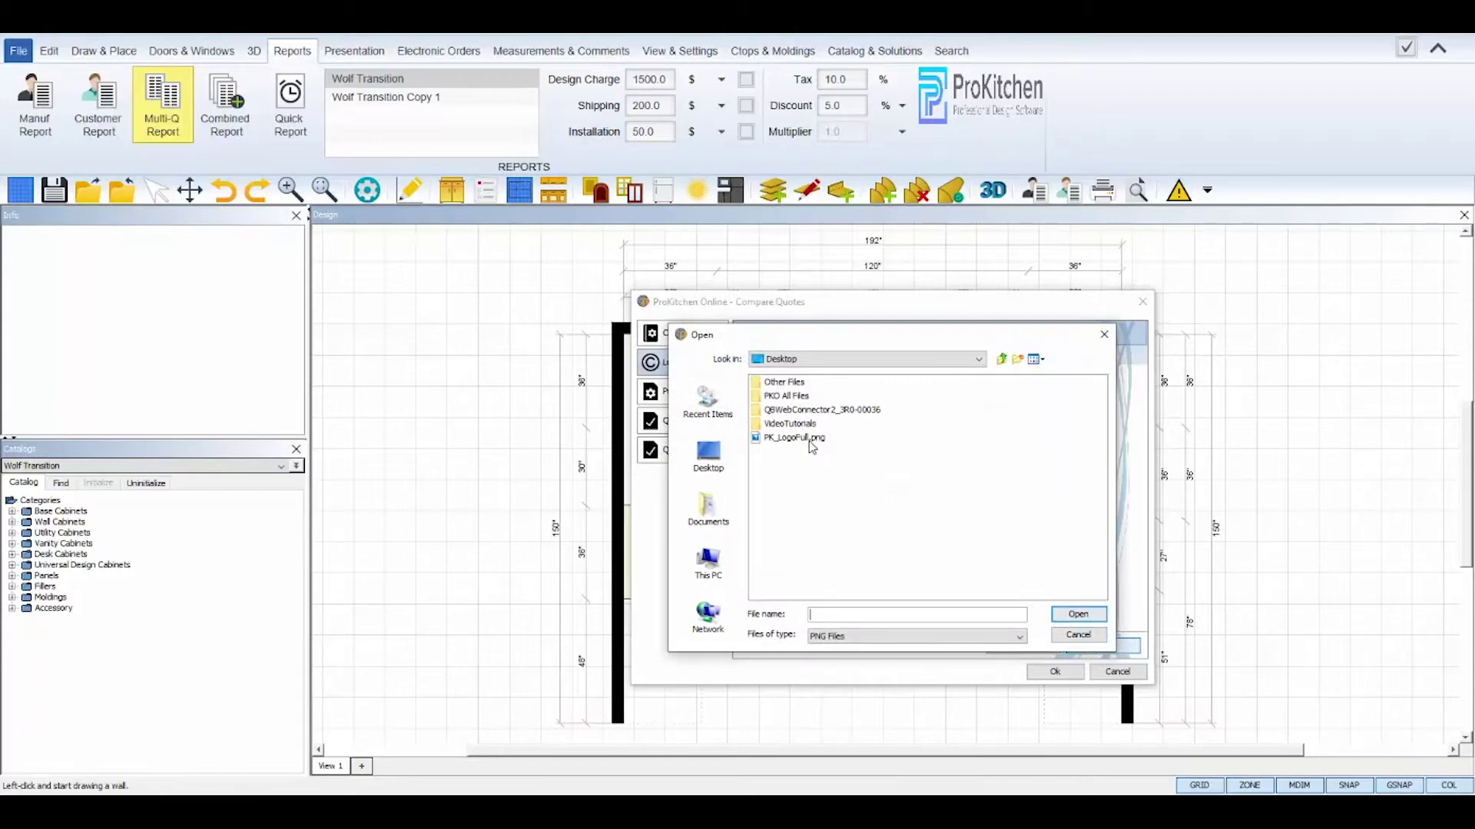
{"action": "double_click", "coordinate": [799, 438]}
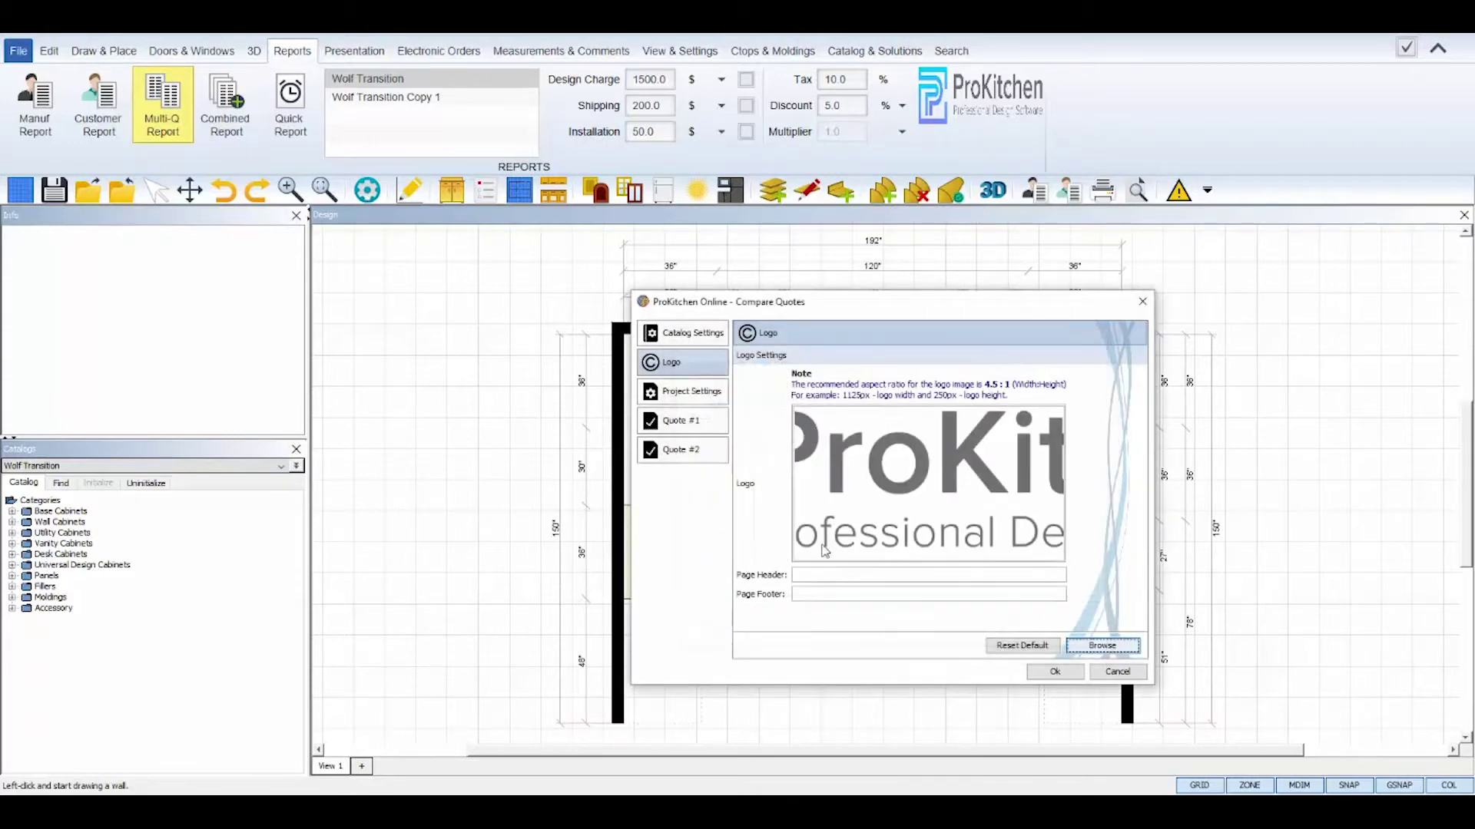
{"action": "left_click", "coordinate": [688, 392]}
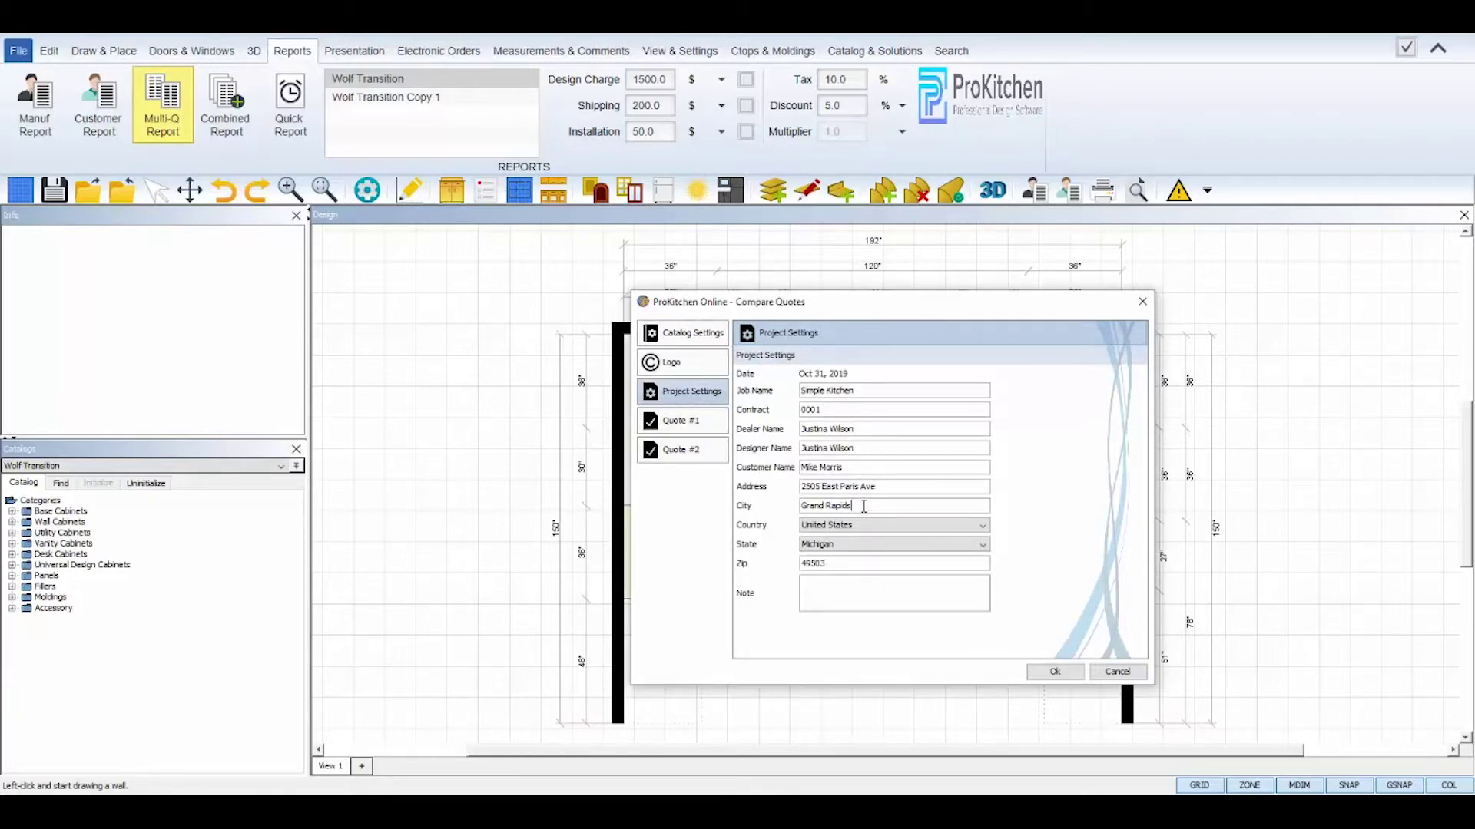
{"action": "left_click", "coordinate": [843, 583]}
{"action": "left_click", "coordinate": [717, 427]}
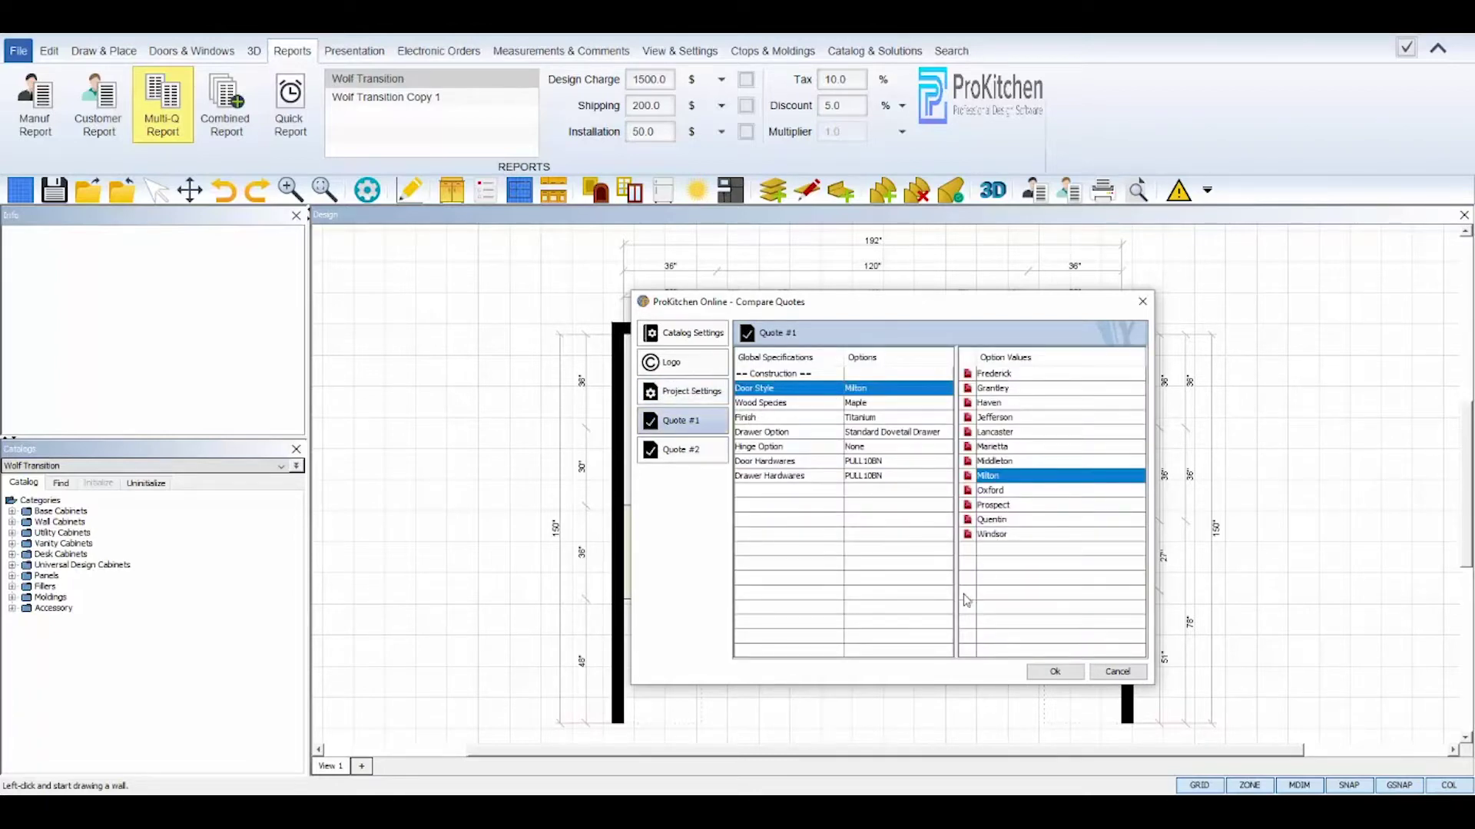
{"action": "left_click", "coordinate": [686, 450]}
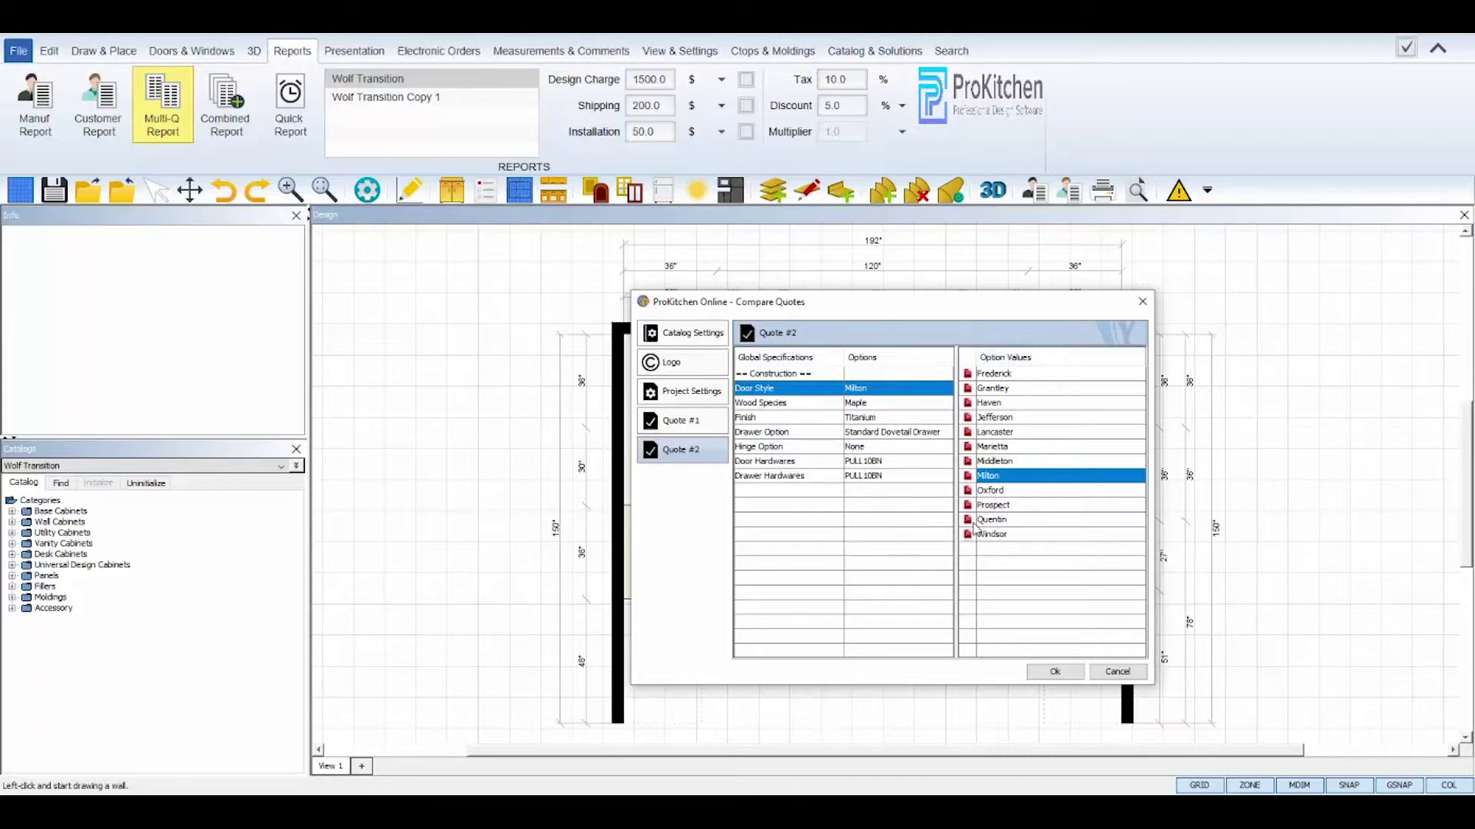
Give Quote #2 Haven doors, Maple wood, Titanium finish, Steel Drawer and Non-Soft Close Hinge.
{"action": "left_click", "coordinate": [1014, 374]}
{"action": "left_click", "coordinate": [1015, 391]}
{"action": "left_click", "coordinate": [1017, 405]}
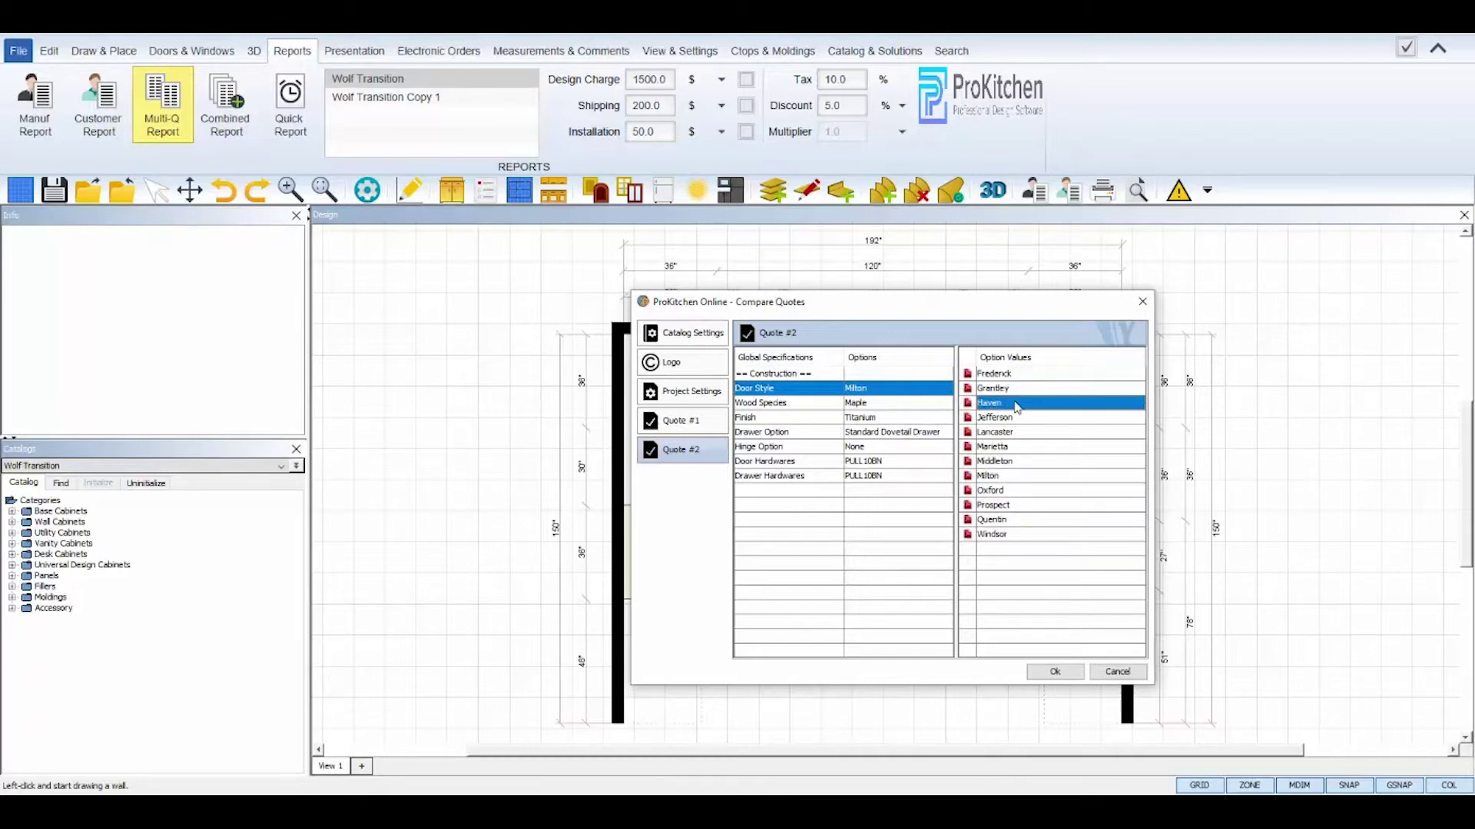
{"action": "double_click", "coordinate": [1017, 405]}
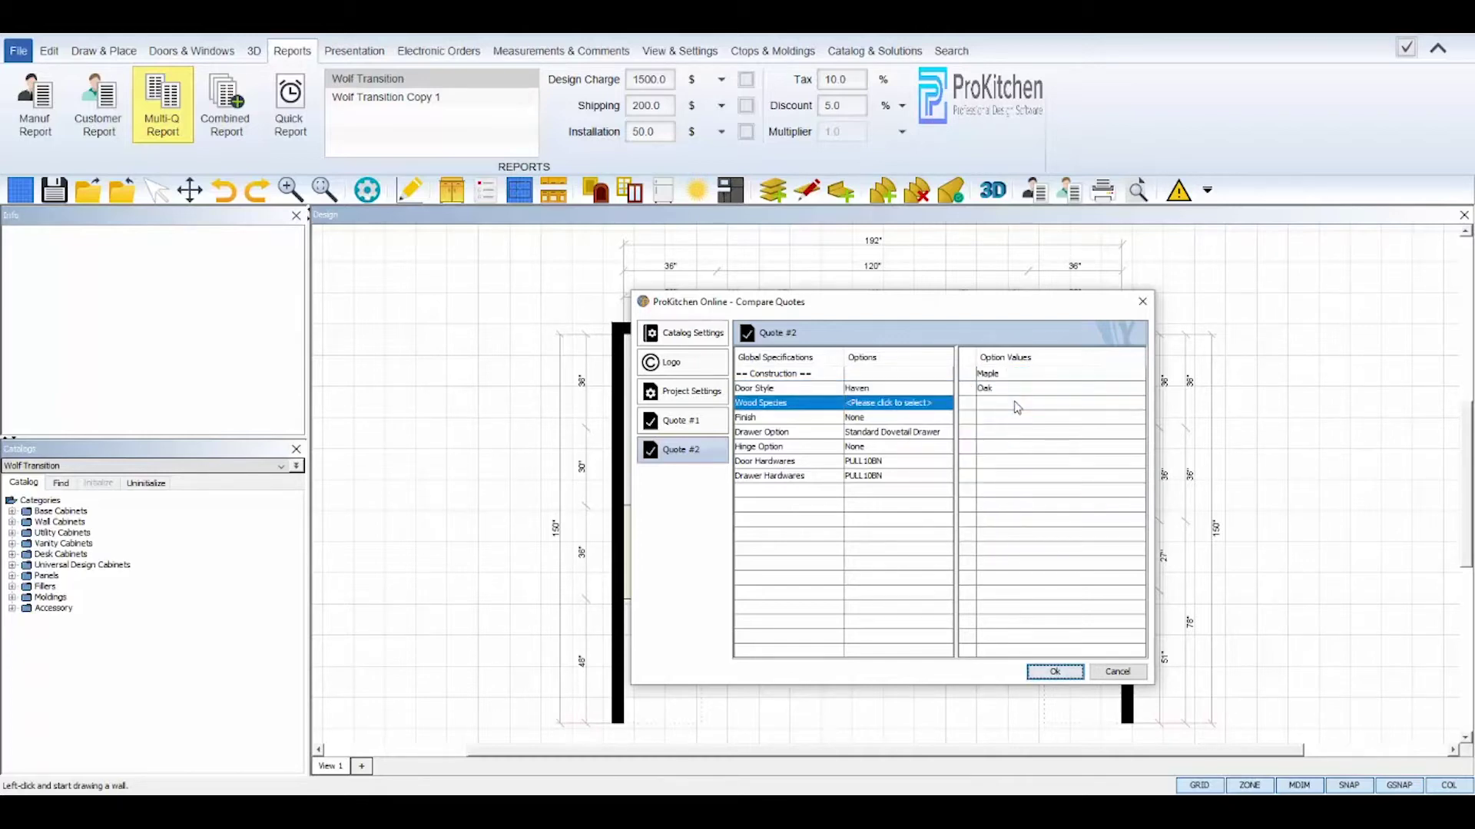
{"action": "left_click", "coordinate": [1006, 376]}
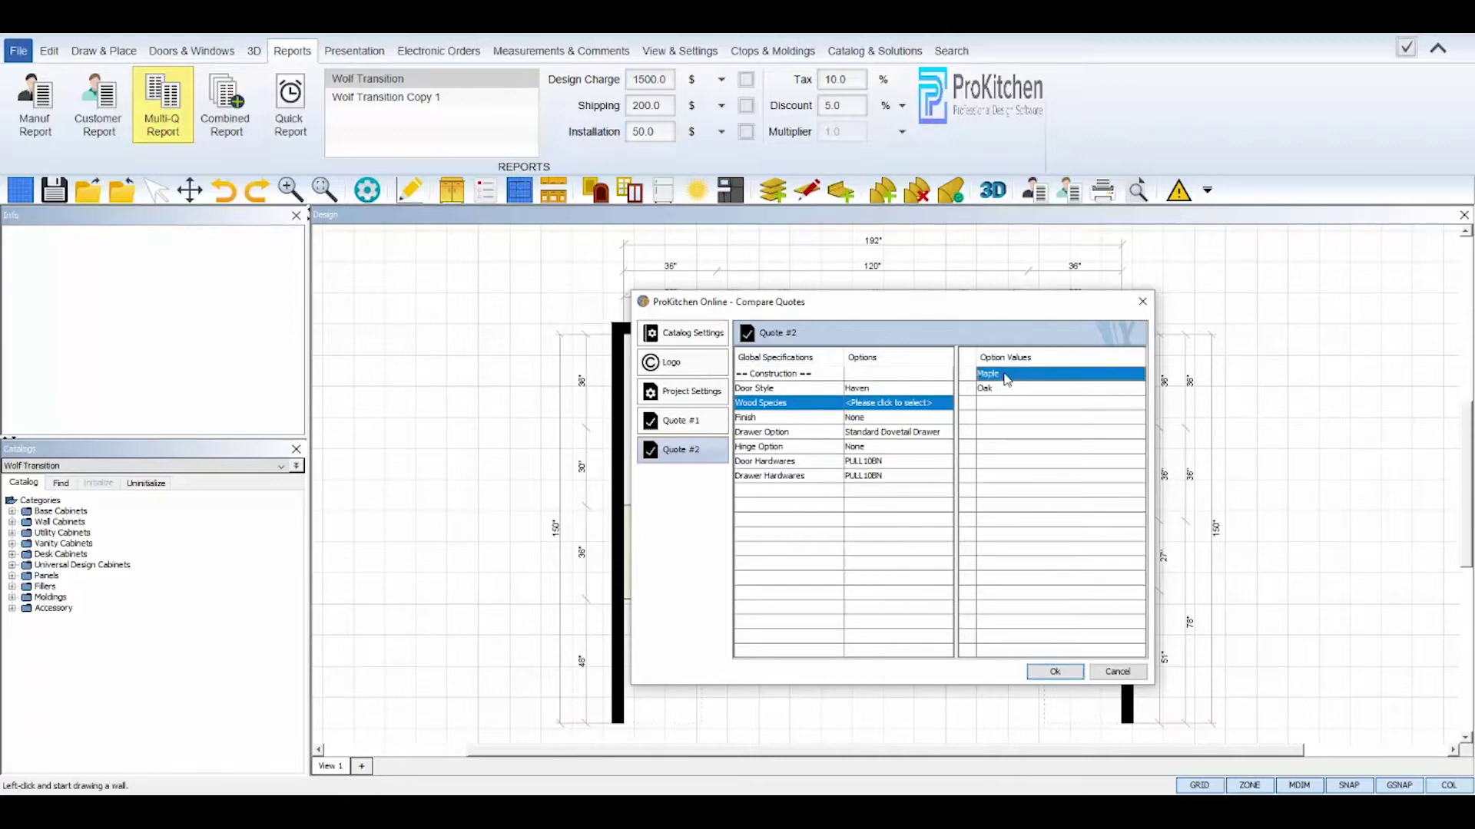
{"action": "double_click", "coordinate": [1006, 376]}
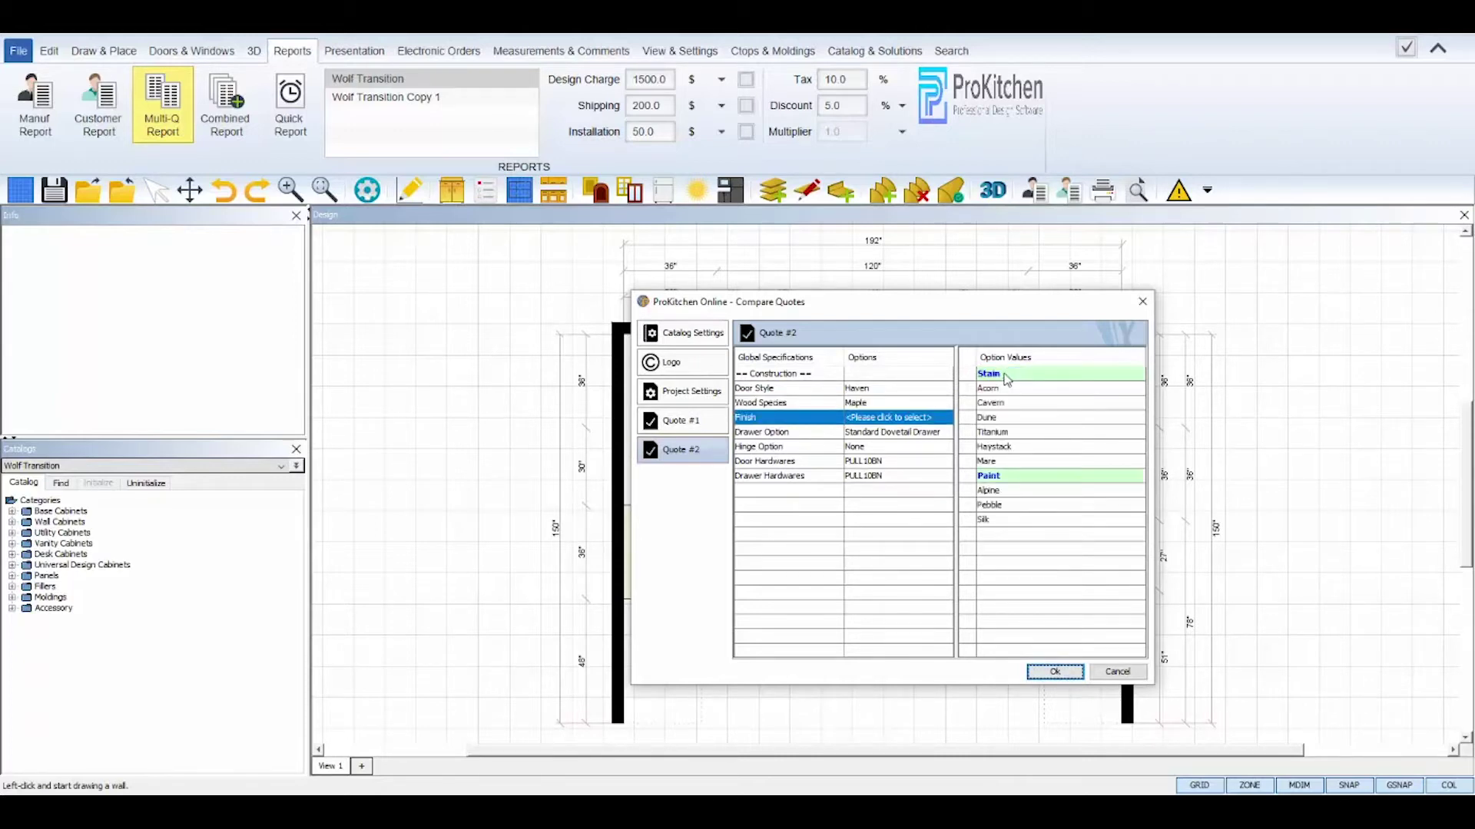
{"action": "left_click", "coordinate": [1024, 434]}
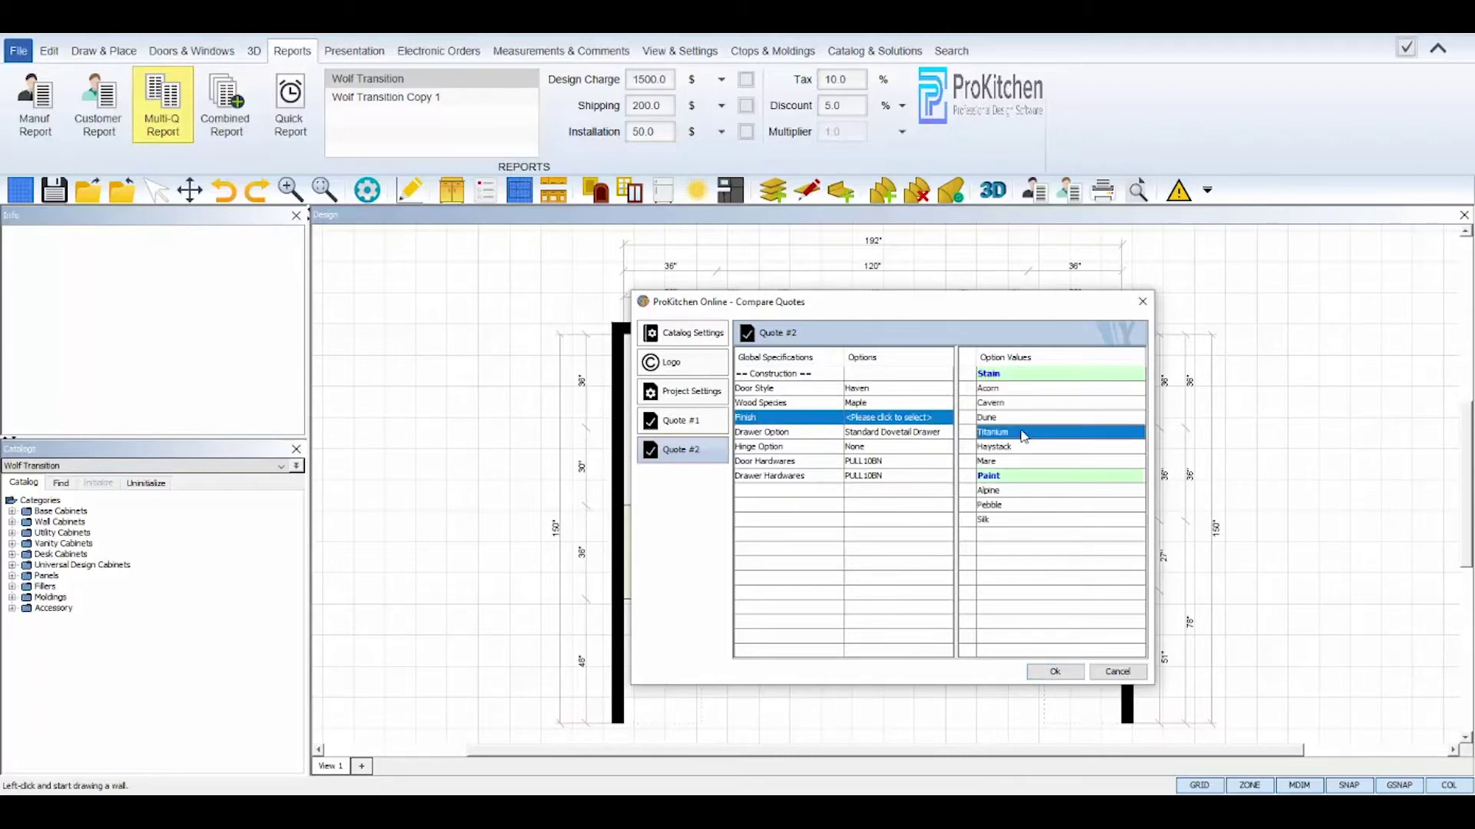
{"action": "double_click", "coordinate": [1024, 434]}
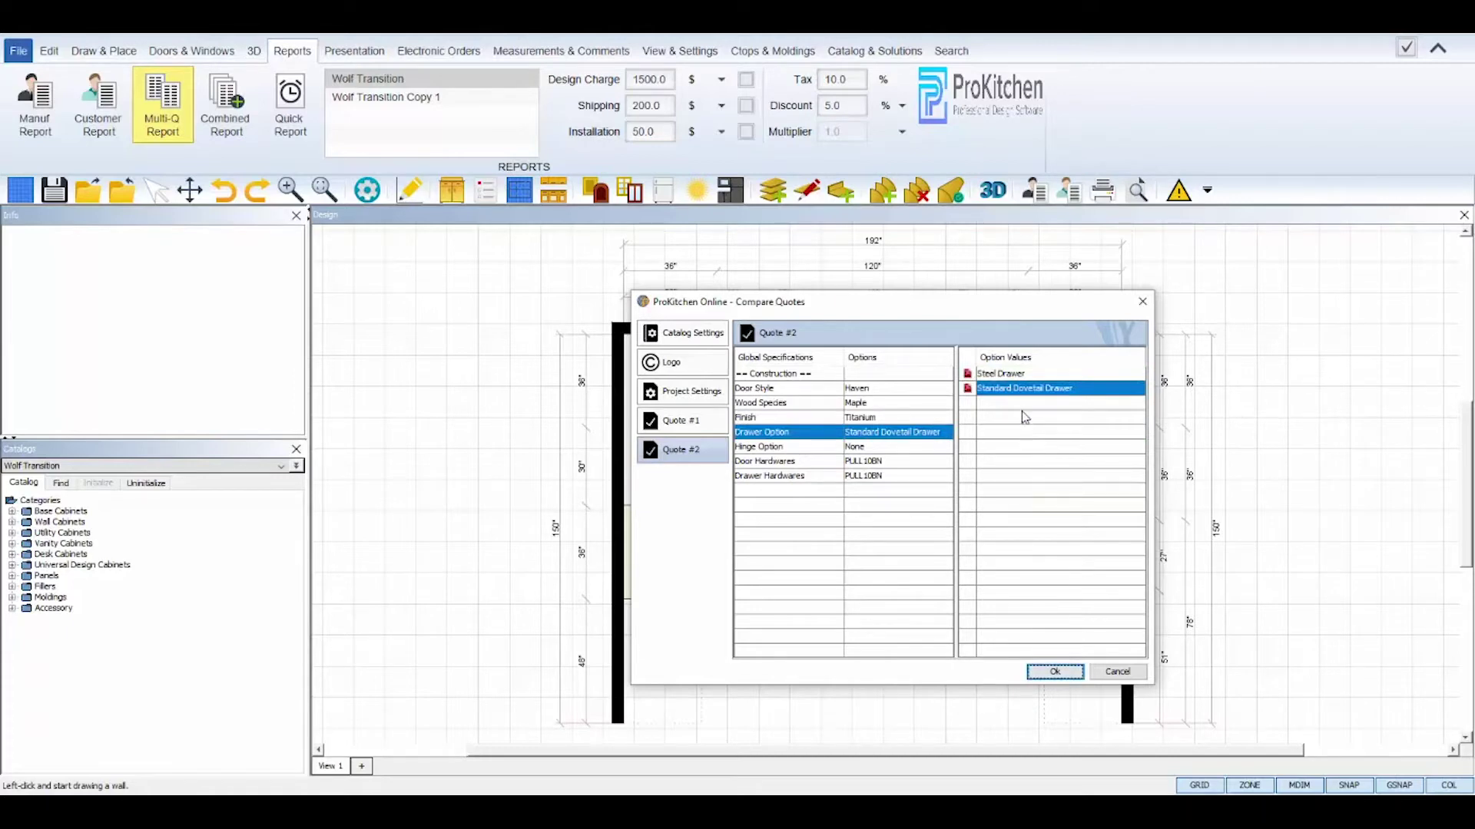
{"action": "double_click", "coordinate": [1032, 375]}
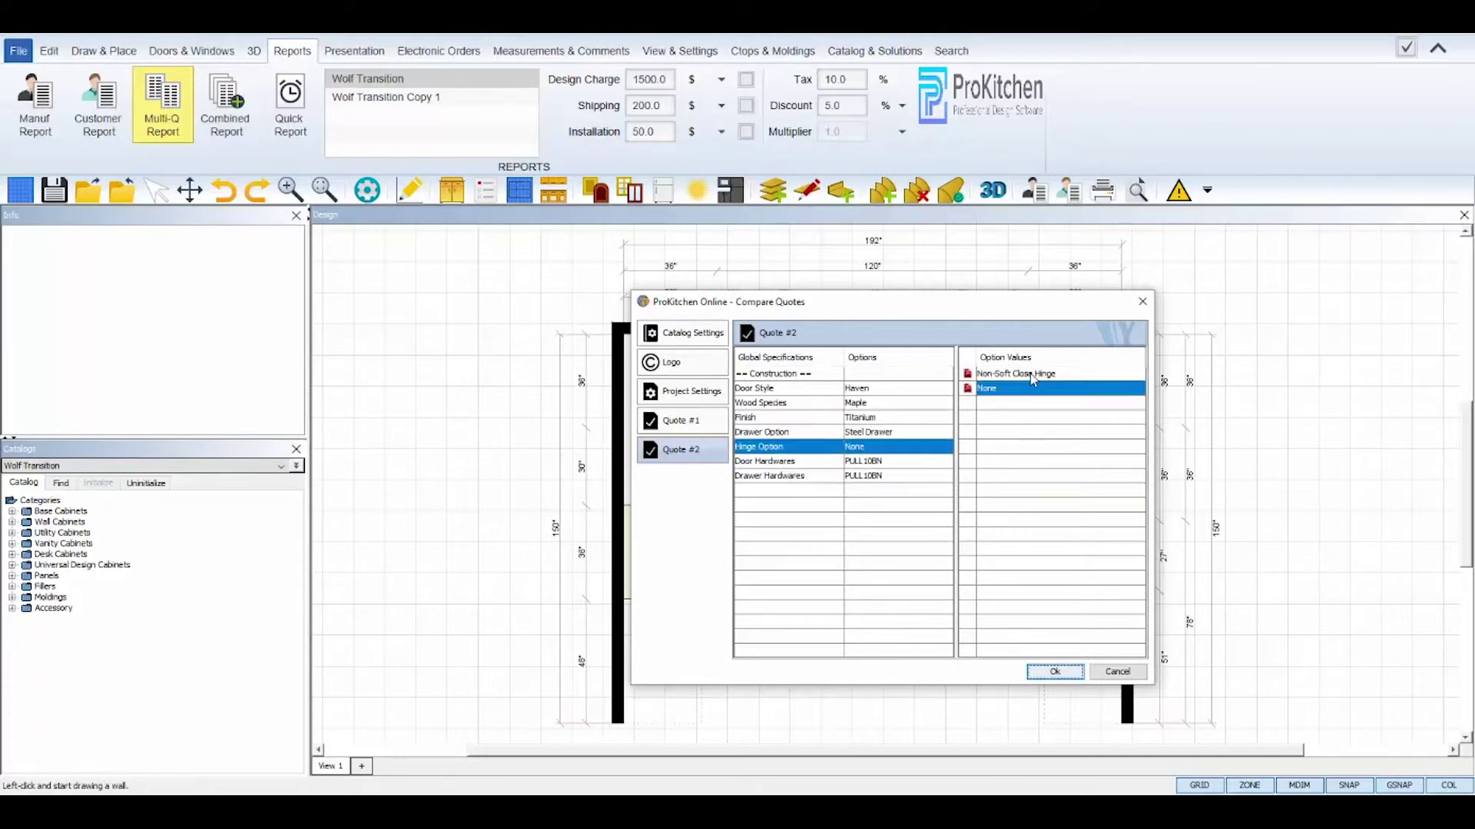
{"action": "double_click", "coordinate": [1031, 375]}
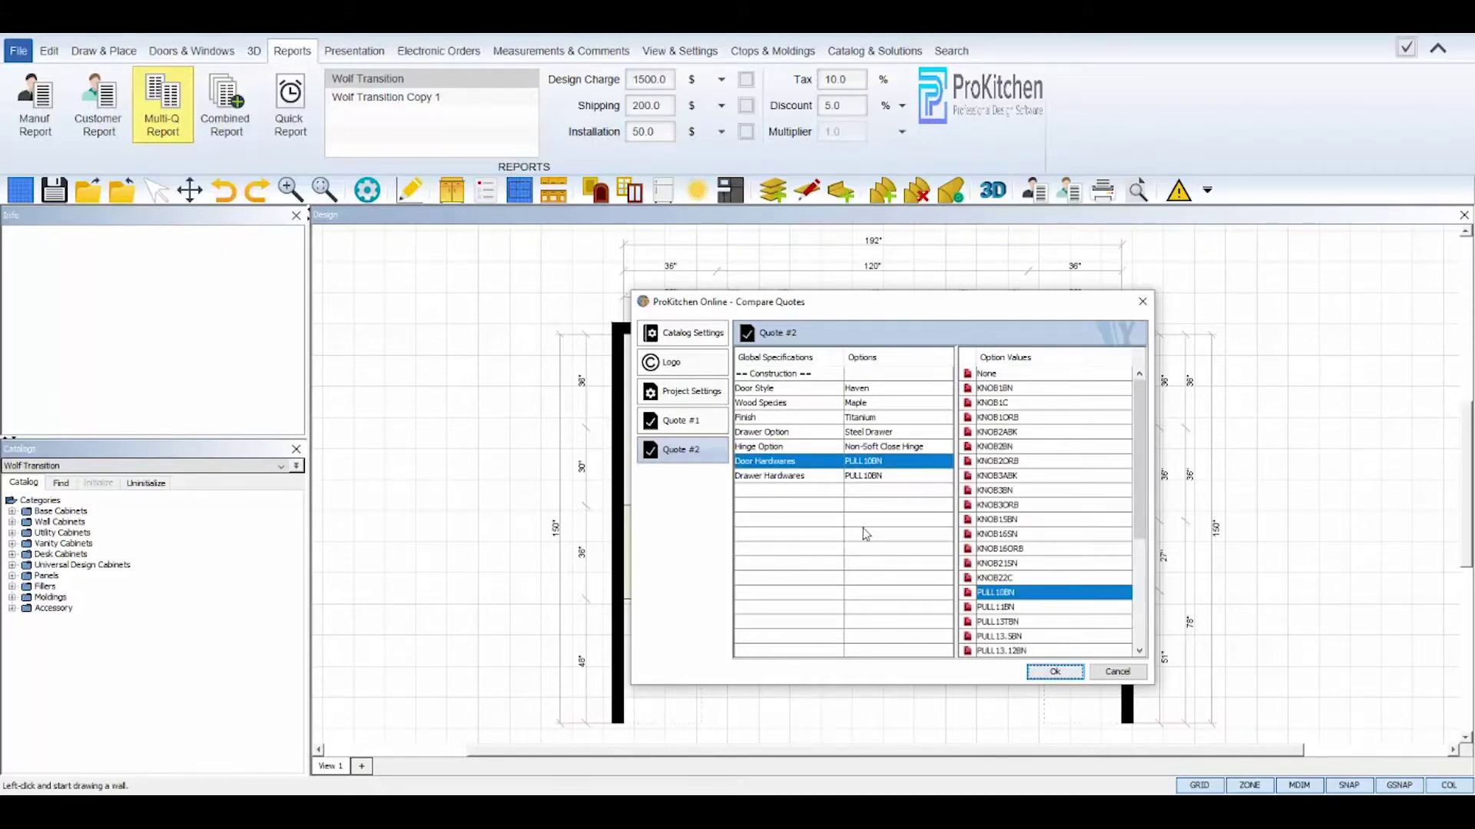
Compare the Quote #1 and Quote #2 specifications, then generate the Multi-Quote report.
{"action": "left_click", "coordinate": [872, 477]}
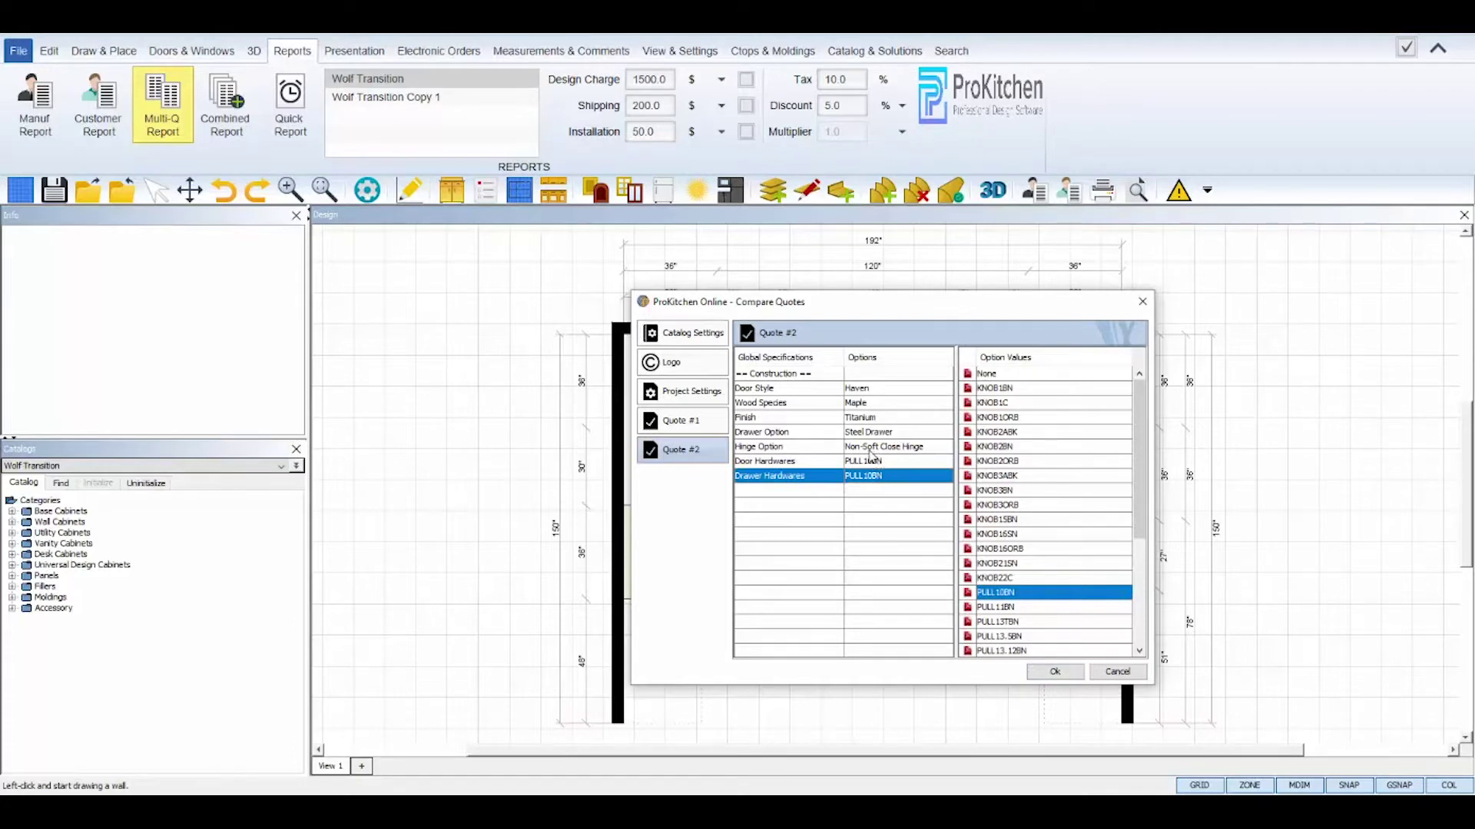
{"action": "left_click", "coordinate": [702, 423]}
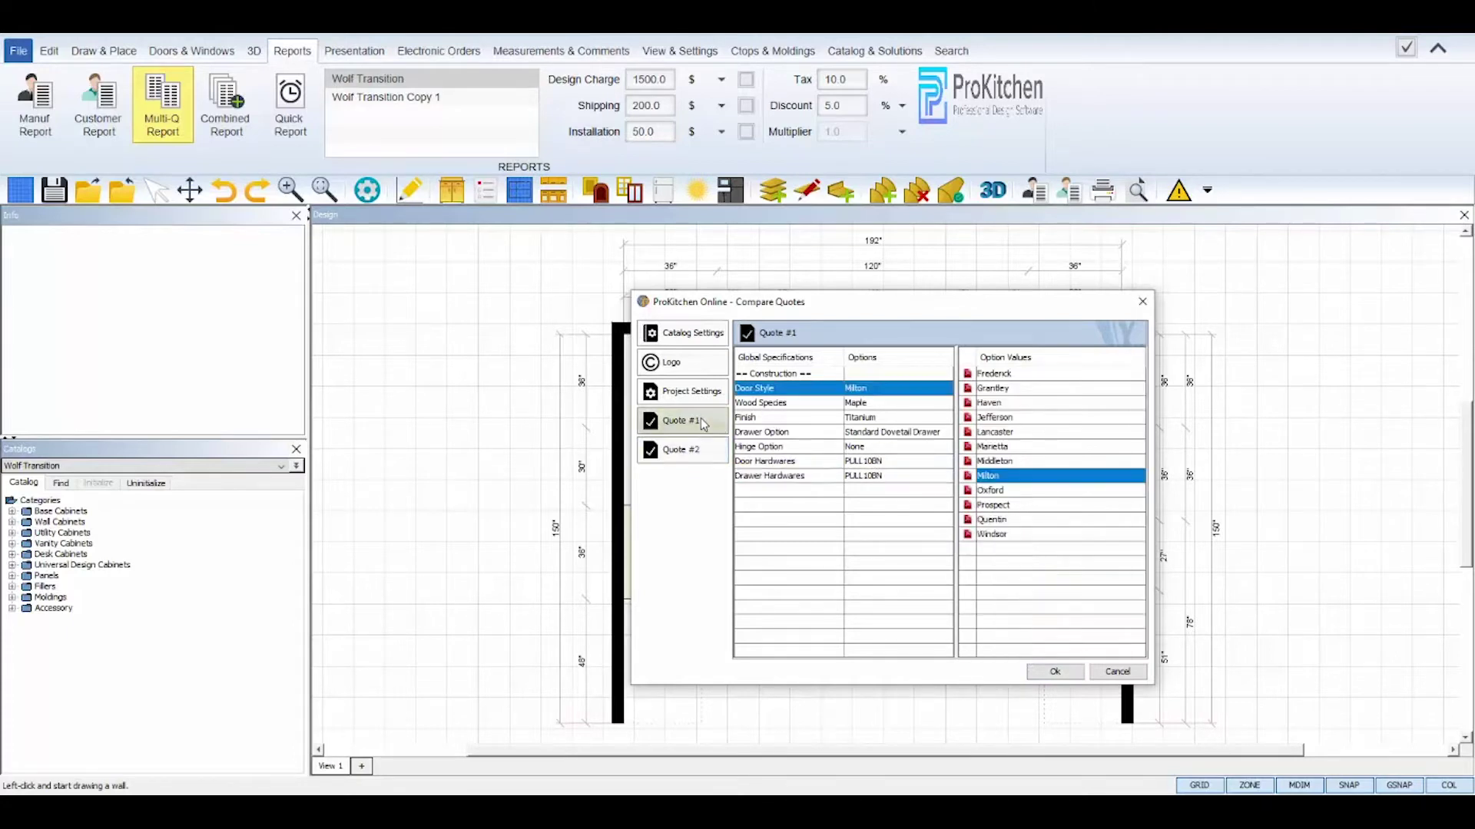
{"action": "left_click", "coordinate": [700, 459]}
{"action": "left_click", "coordinate": [878, 388]}
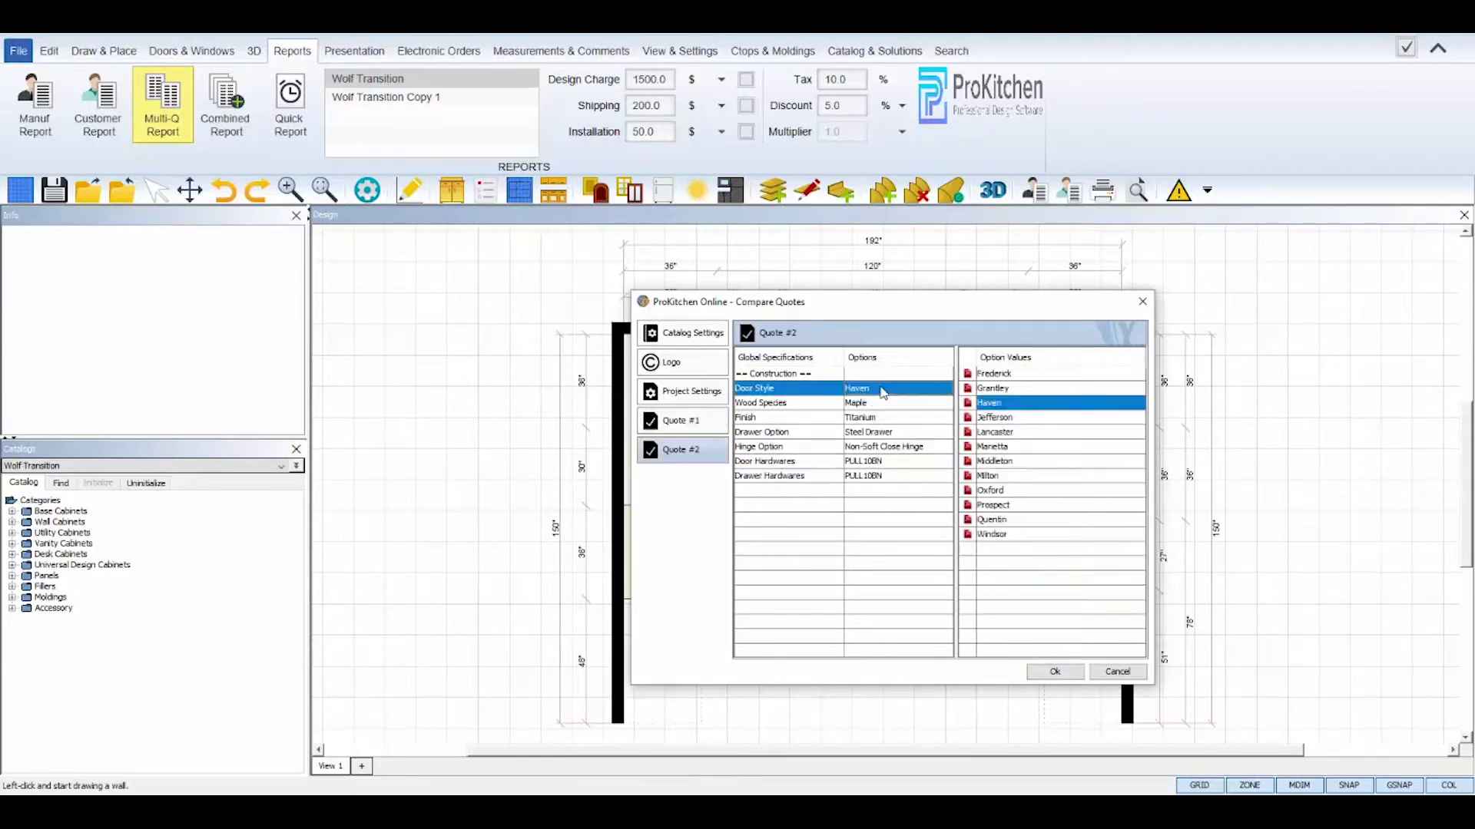
{"action": "left_click", "coordinate": [712, 422]}
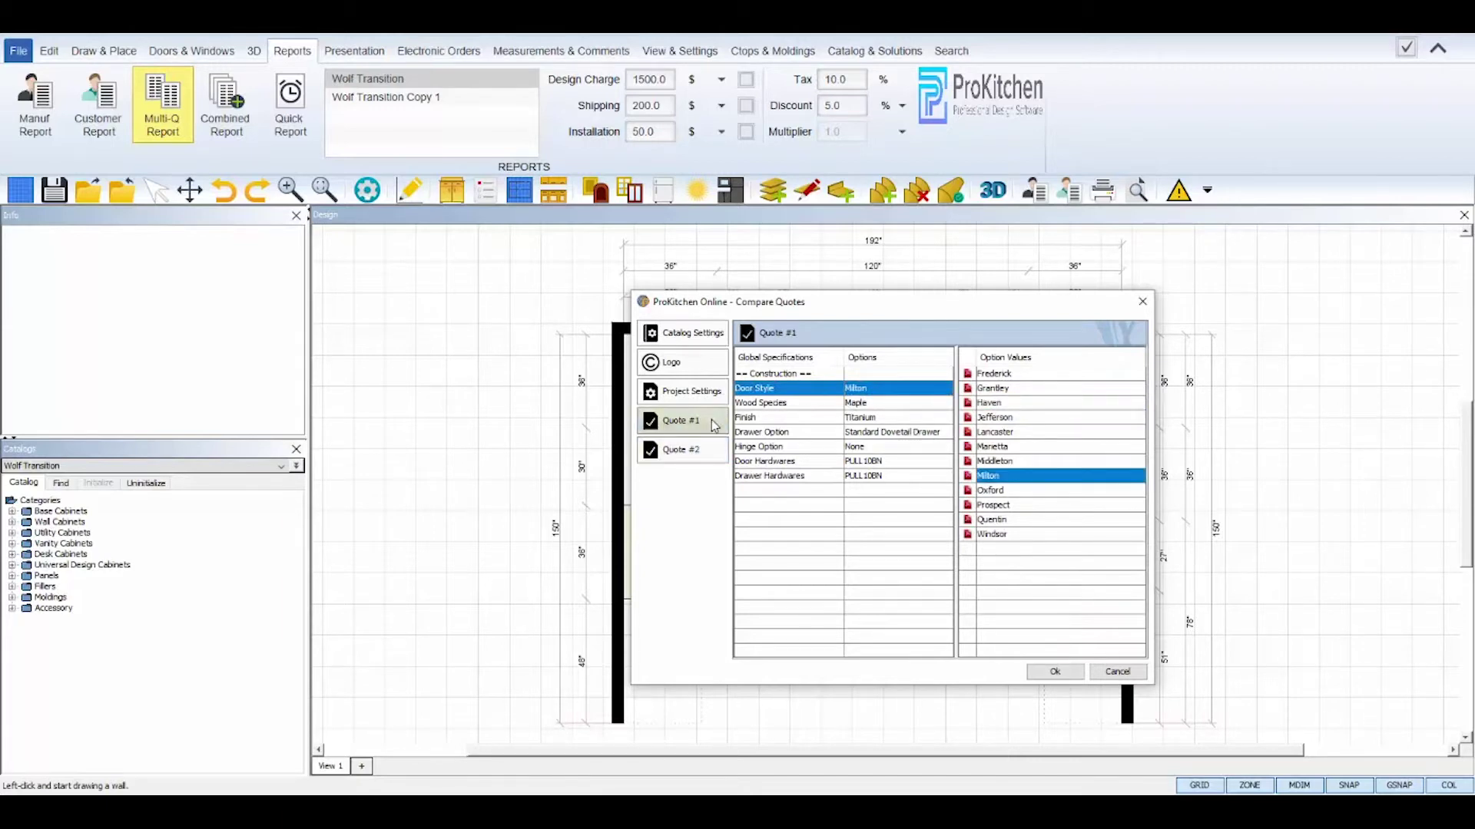
{"action": "left_click", "coordinate": [703, 452]}
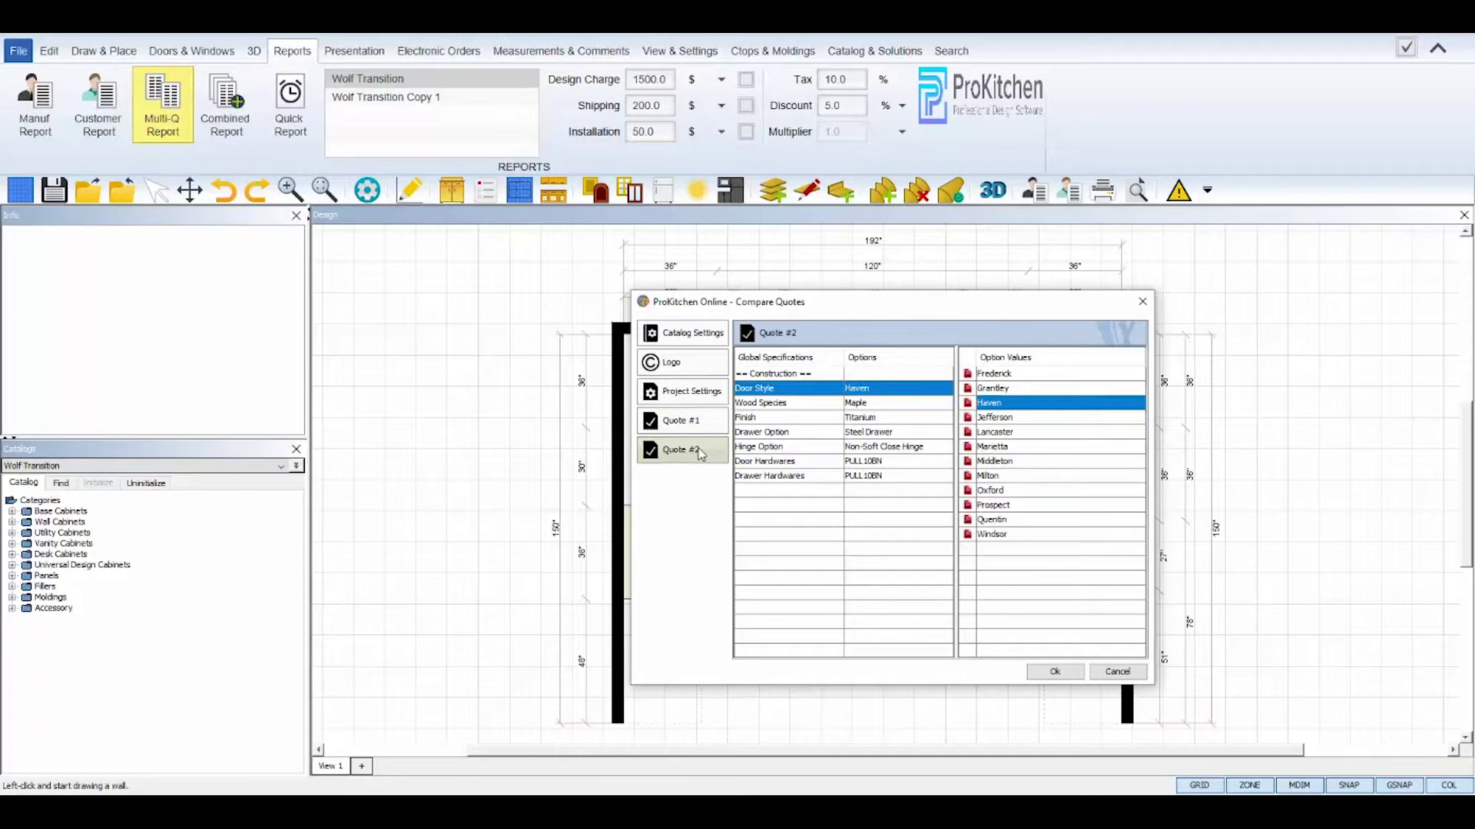
{"action": "left_click", "coordinate": [1072, 674]}
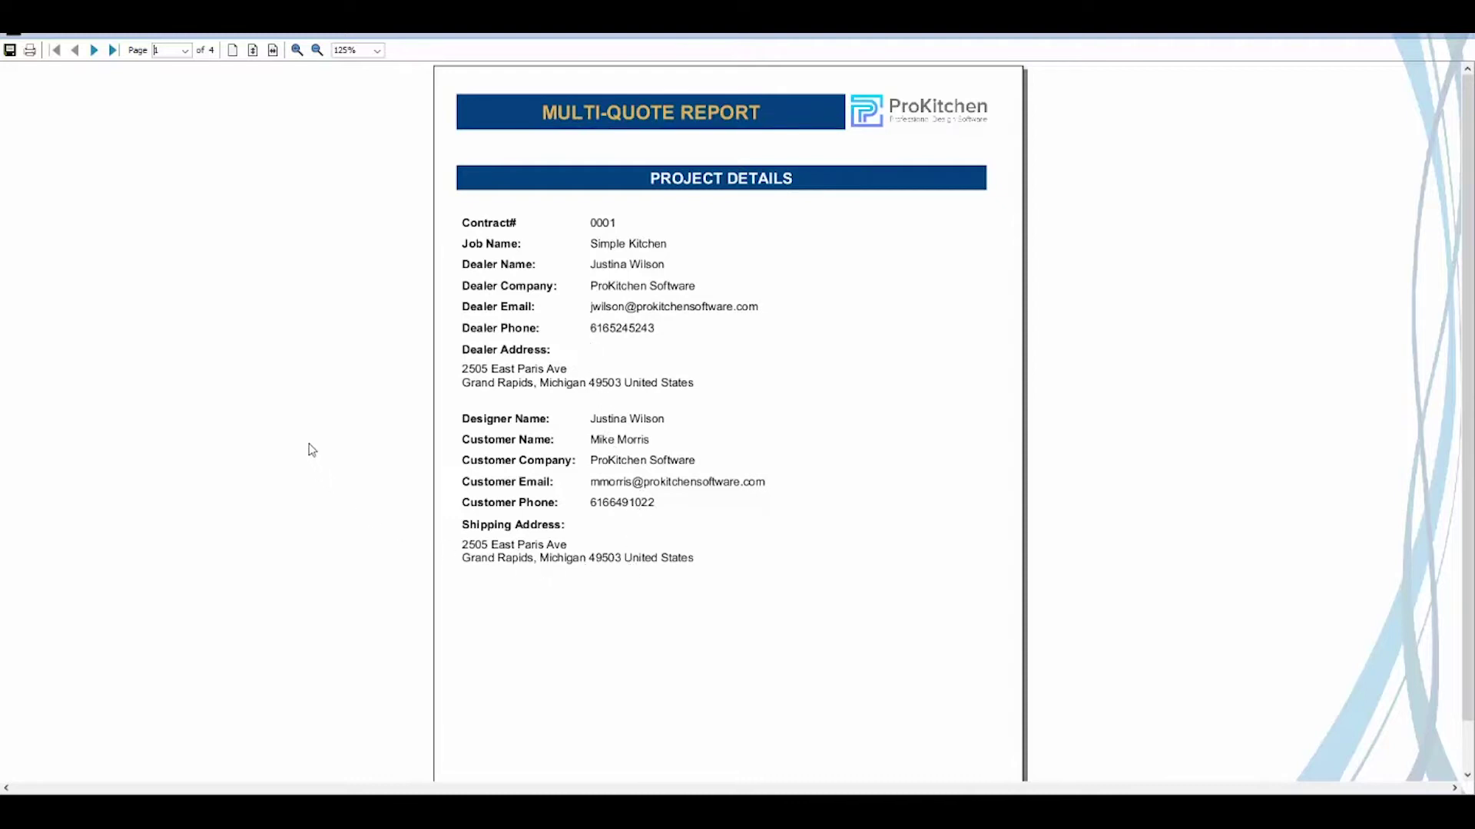
Page through the Multi-Quote report to Price Computation, with totals of 7,217.03 and 5,816.73.
{"action": "left_click", "coordinate": [95, 51]}
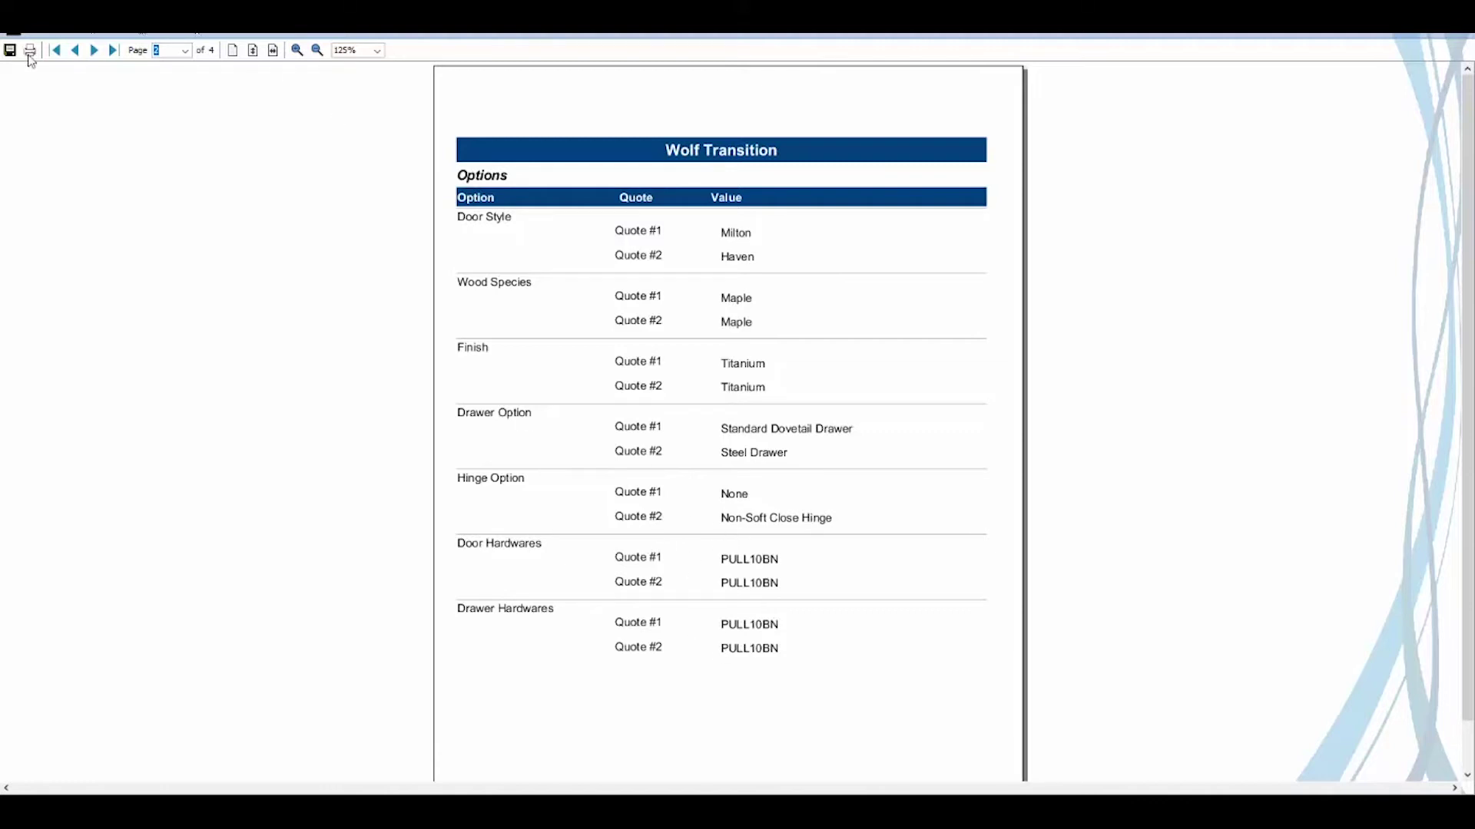
{"action": "left_click", "coordinate": [95, 51]}
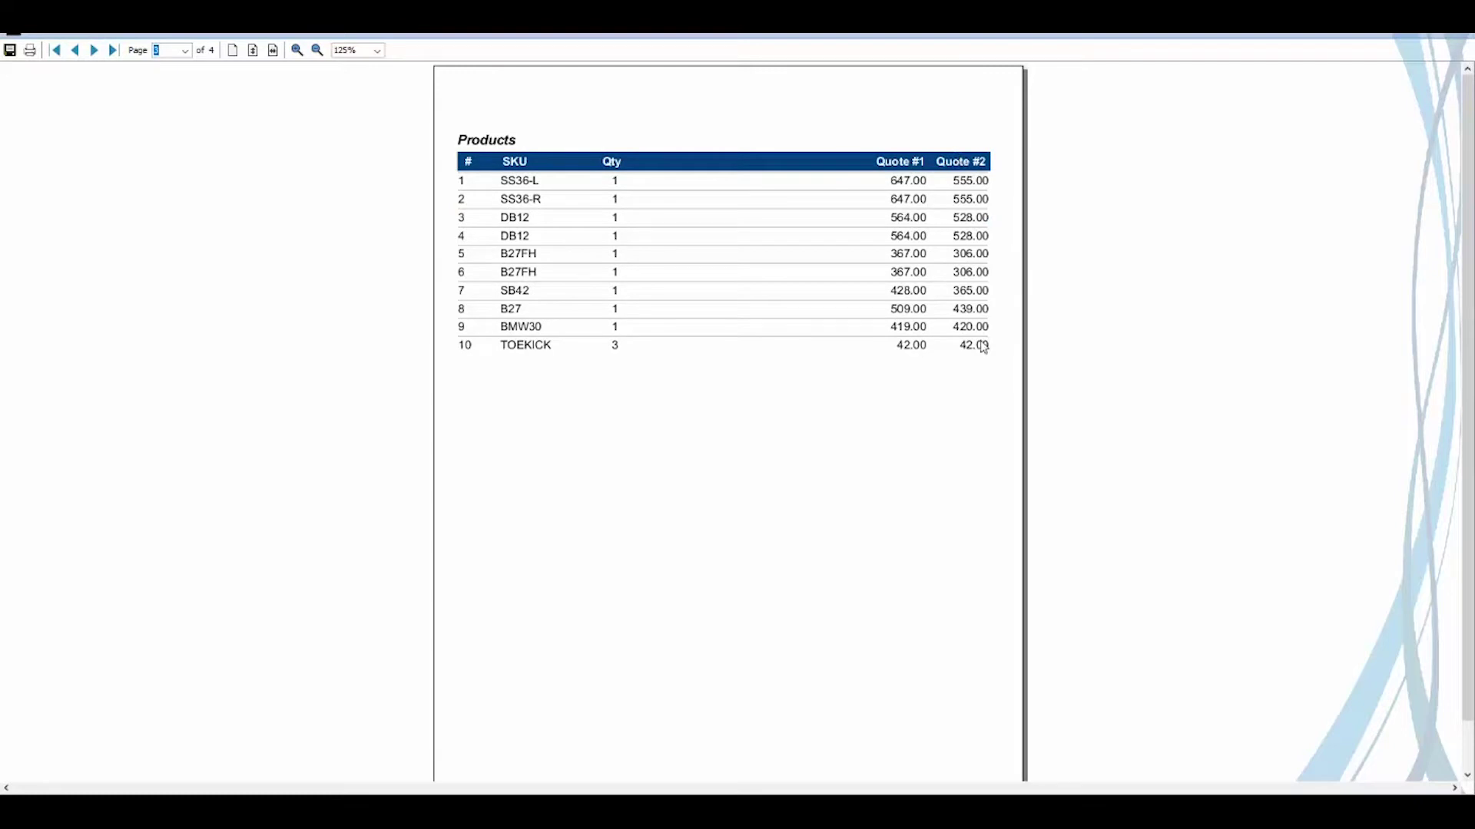
{"action": "left_click", "coordinate": [95, 50]}
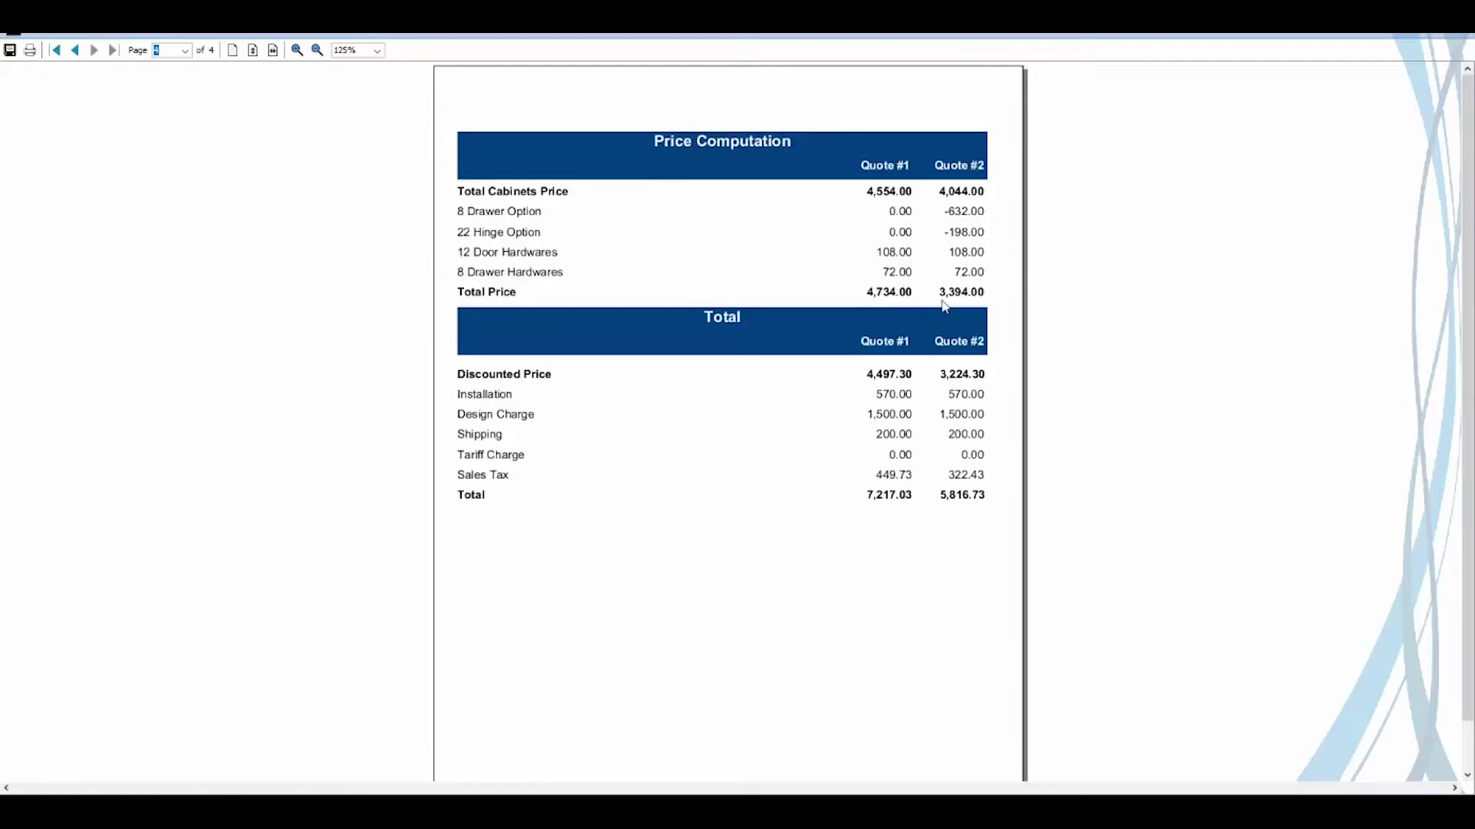
{"action": "left_click", "coordinate": [10, 50]}
Save the report as the PDF Multi-QReport on the Desktop.
{"action": "type", "text": "Multi-QReport"}
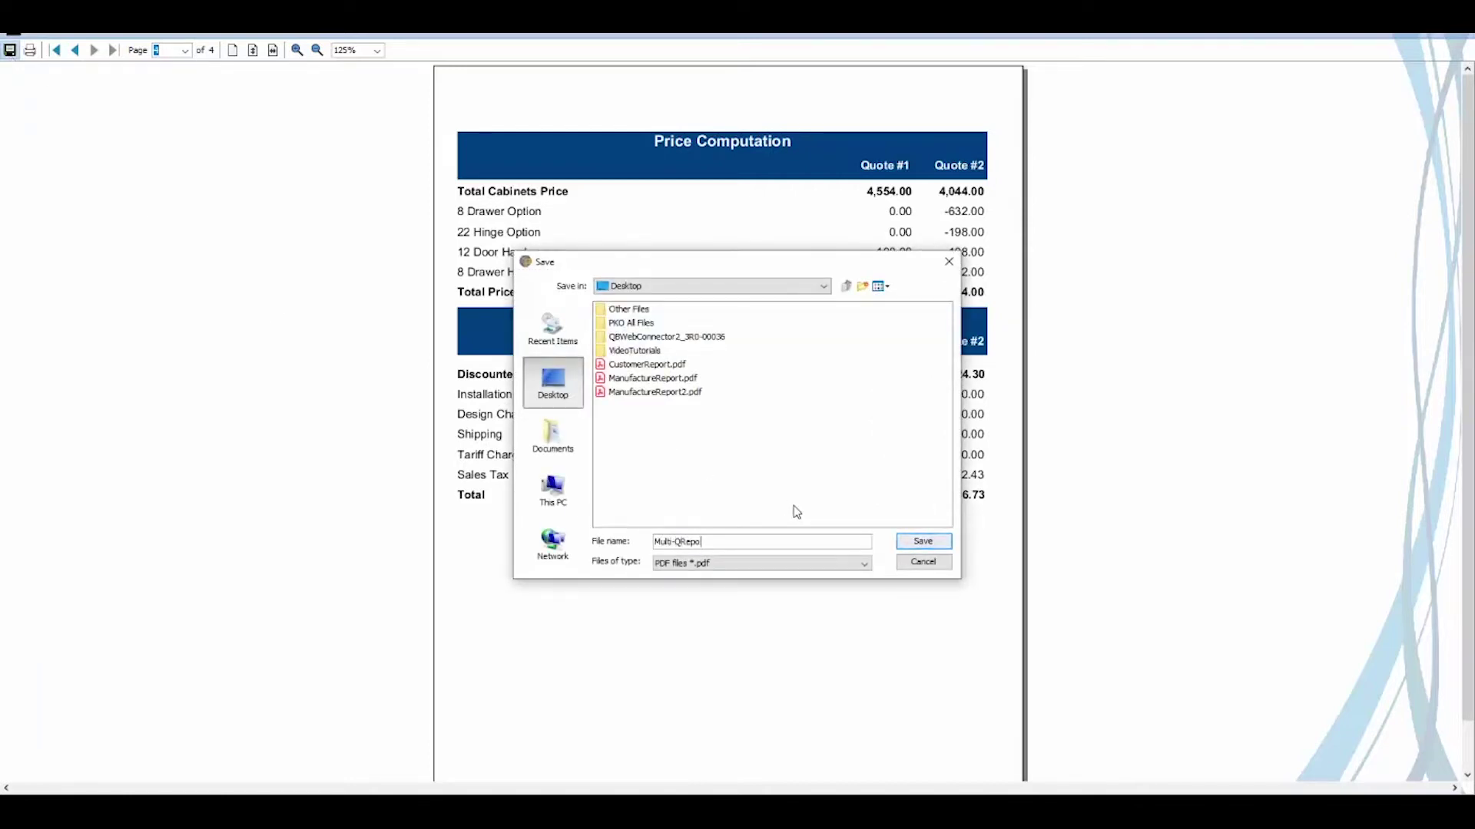
{"action": "left_click", "coordinate": [940, 548]}
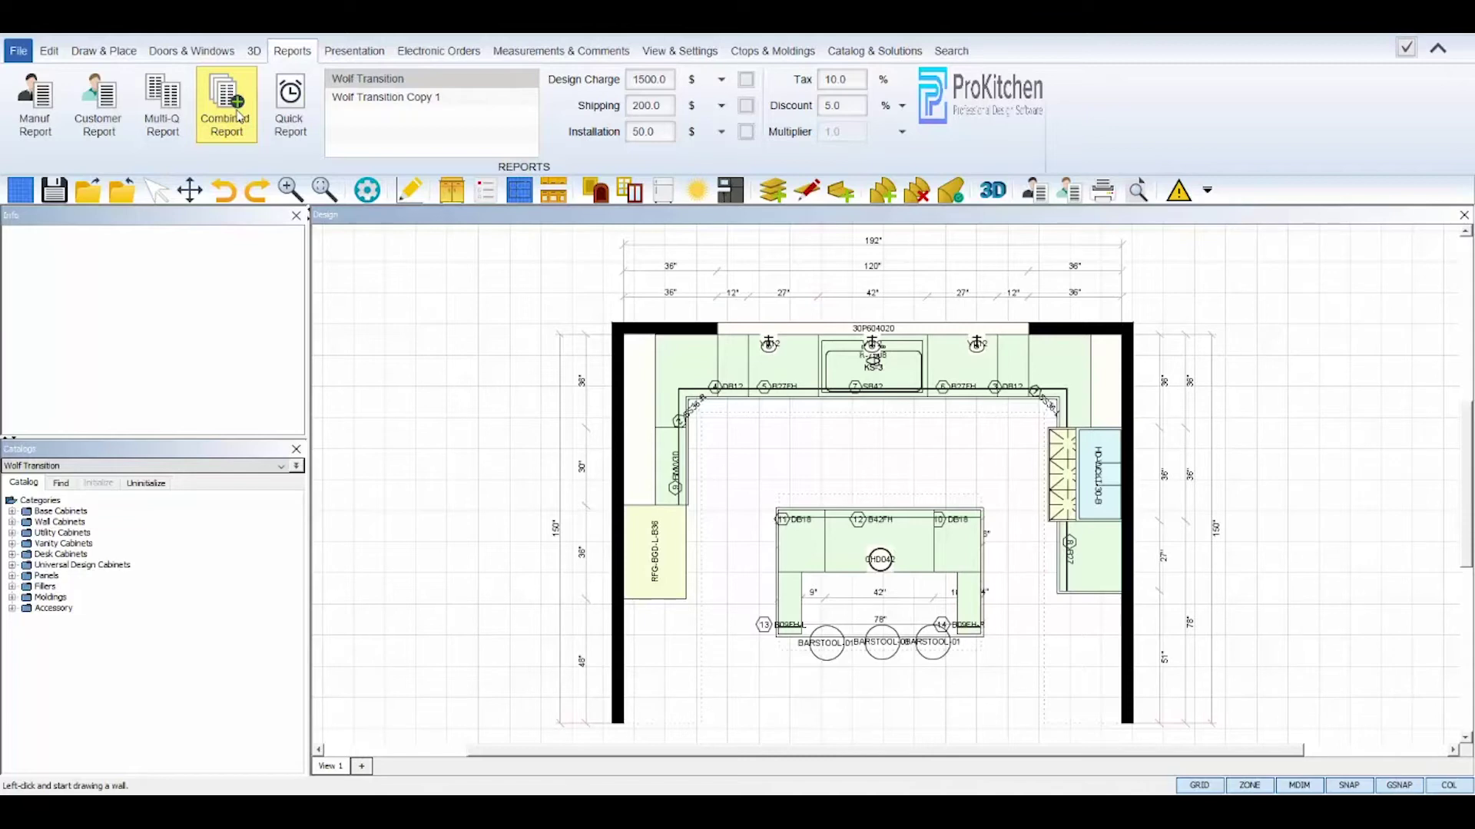
Start a Combined Report and add CustomerReport.pdf from the Desktop.
{"action": "left_click", "coordinate": [241, 116]}
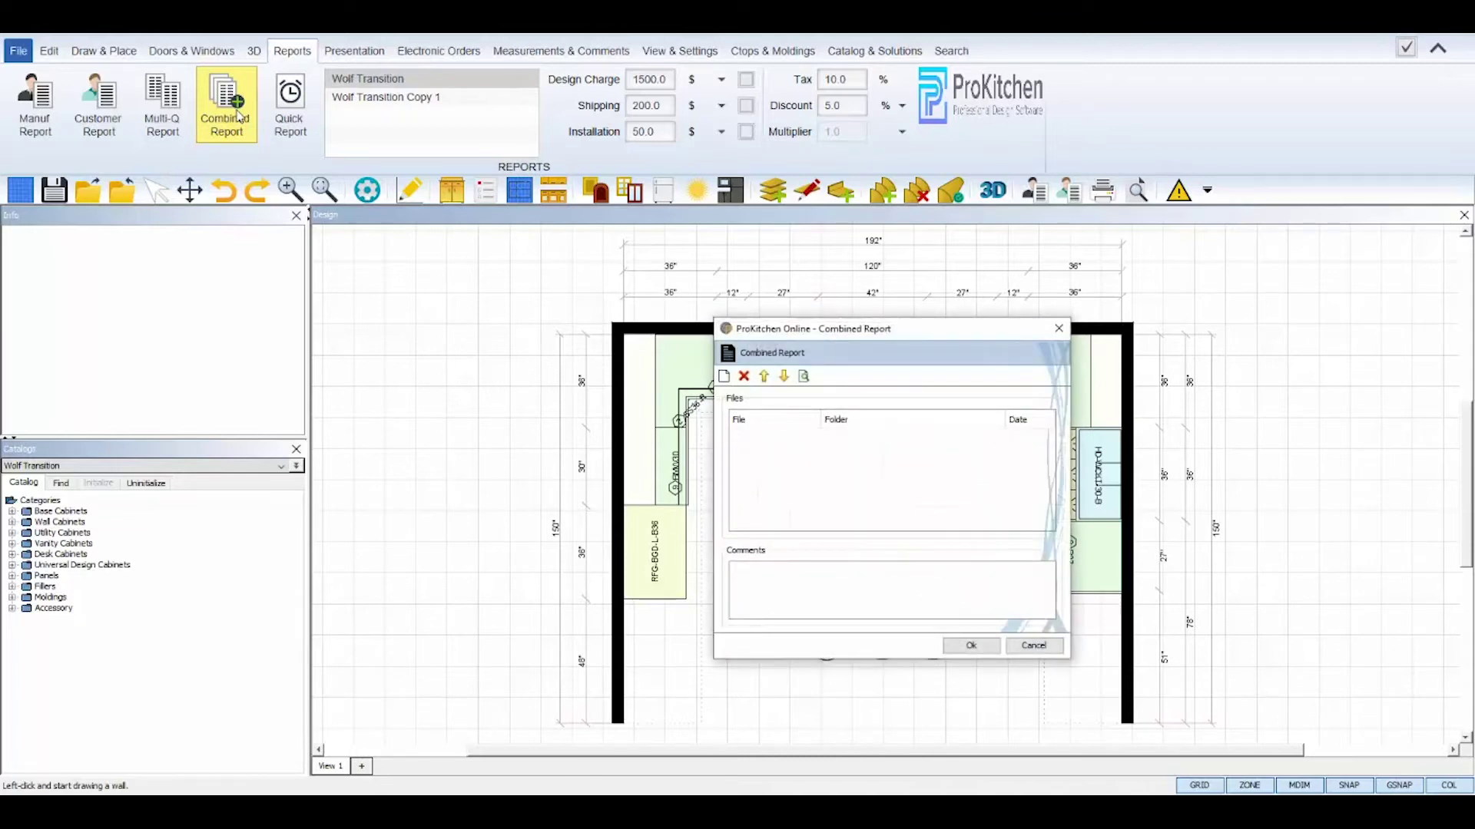
{"action": "left_click", "coordinate": [724, 377]}
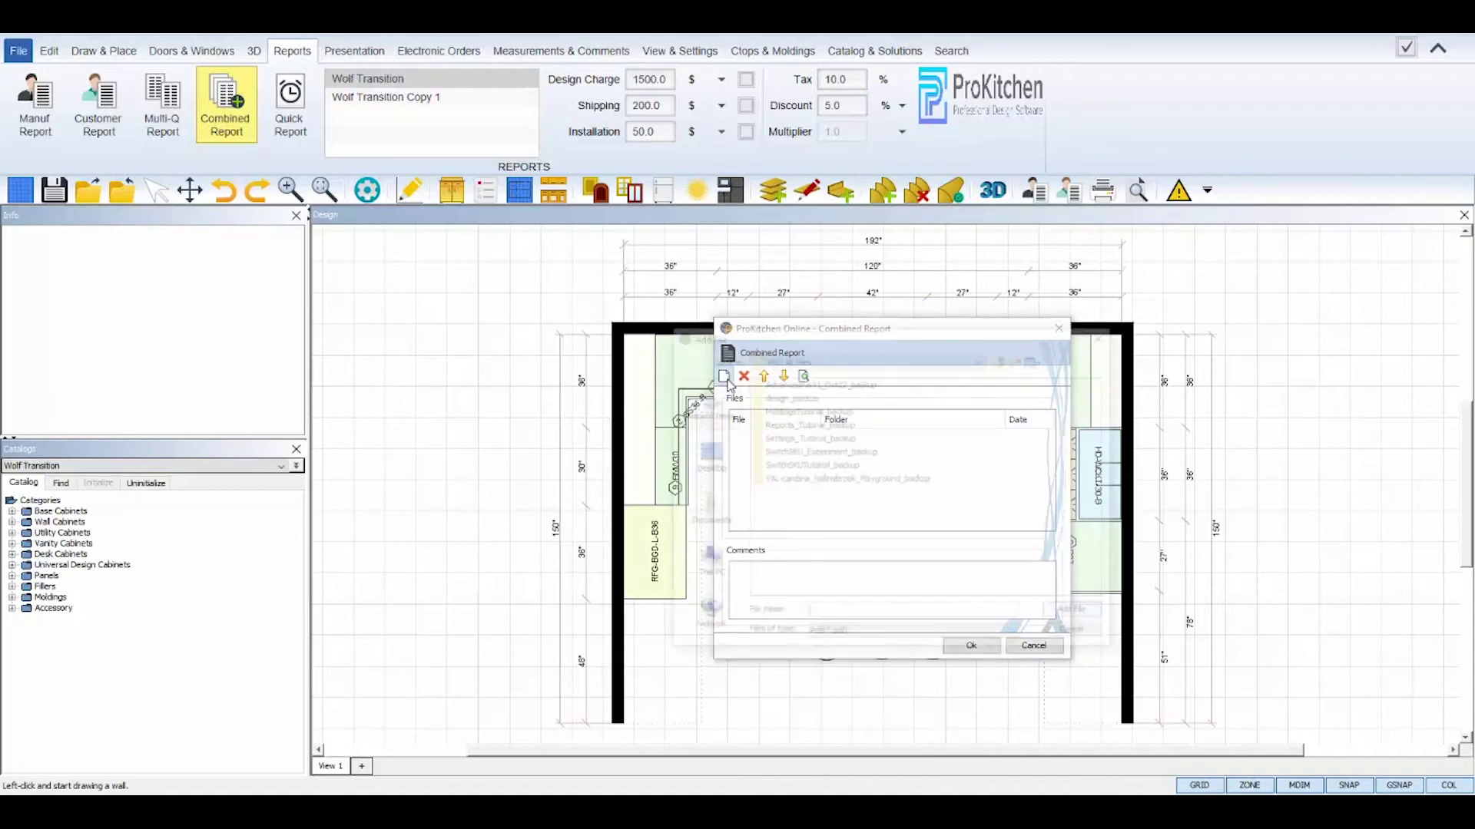
{"action": "left_click", "coordinate": [730, 461]}
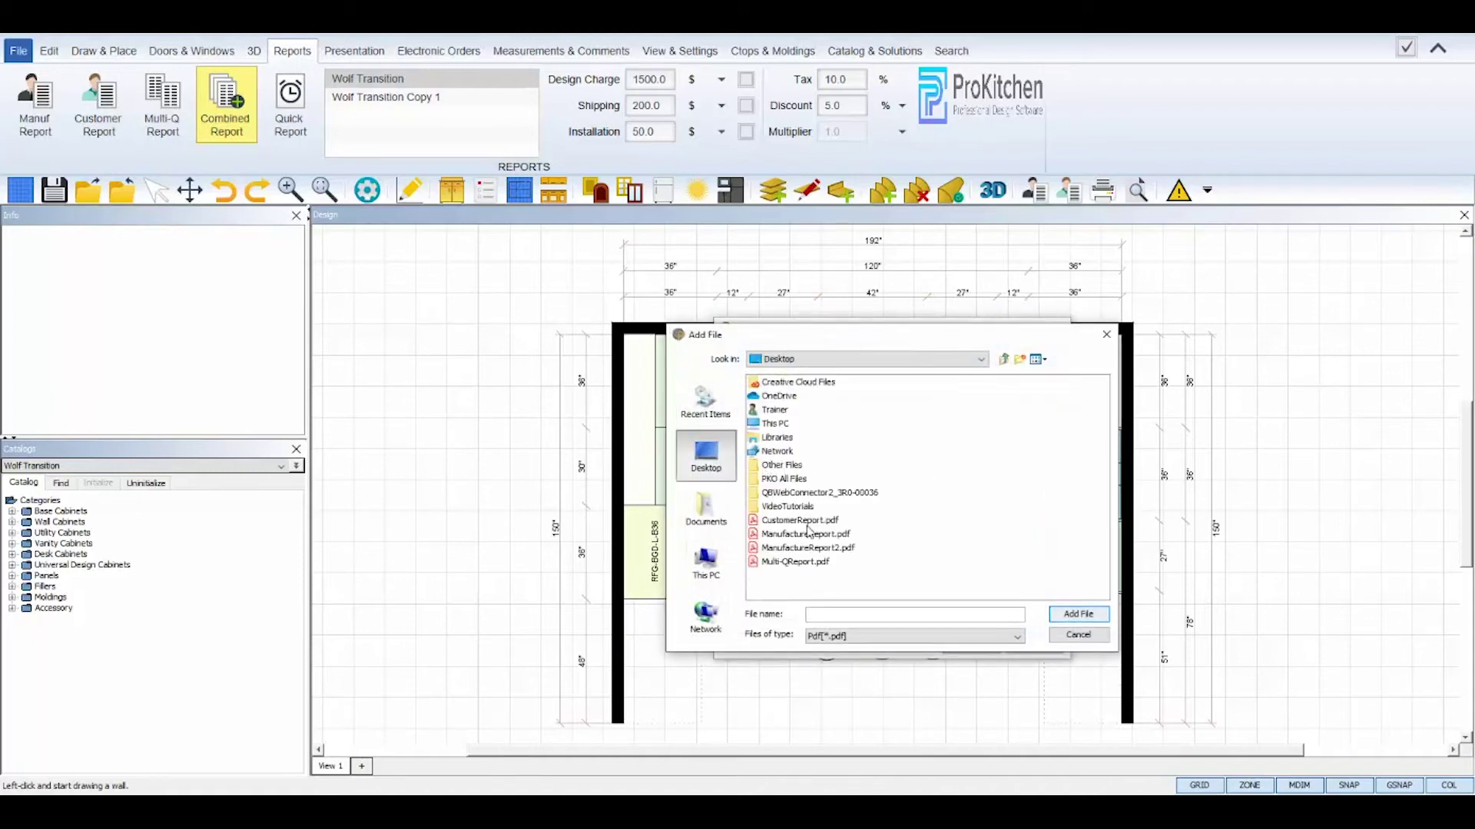
{"action": "left_click", "coordinate": [806, 521]}
{"action": "left_click", "coordinate": [1077, 615]}
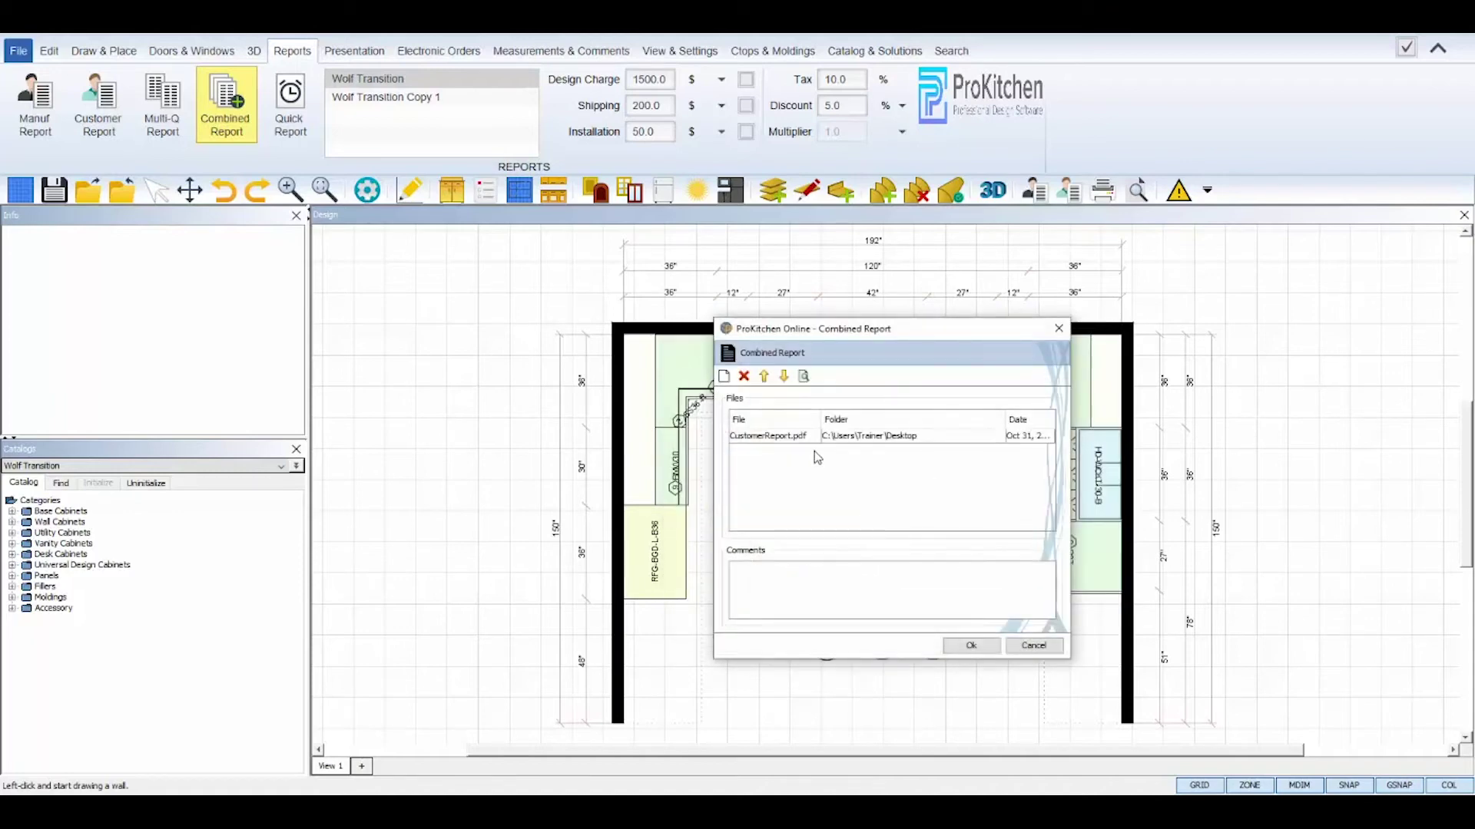
{"action": "left_click", "coordinate": [803, 436]}
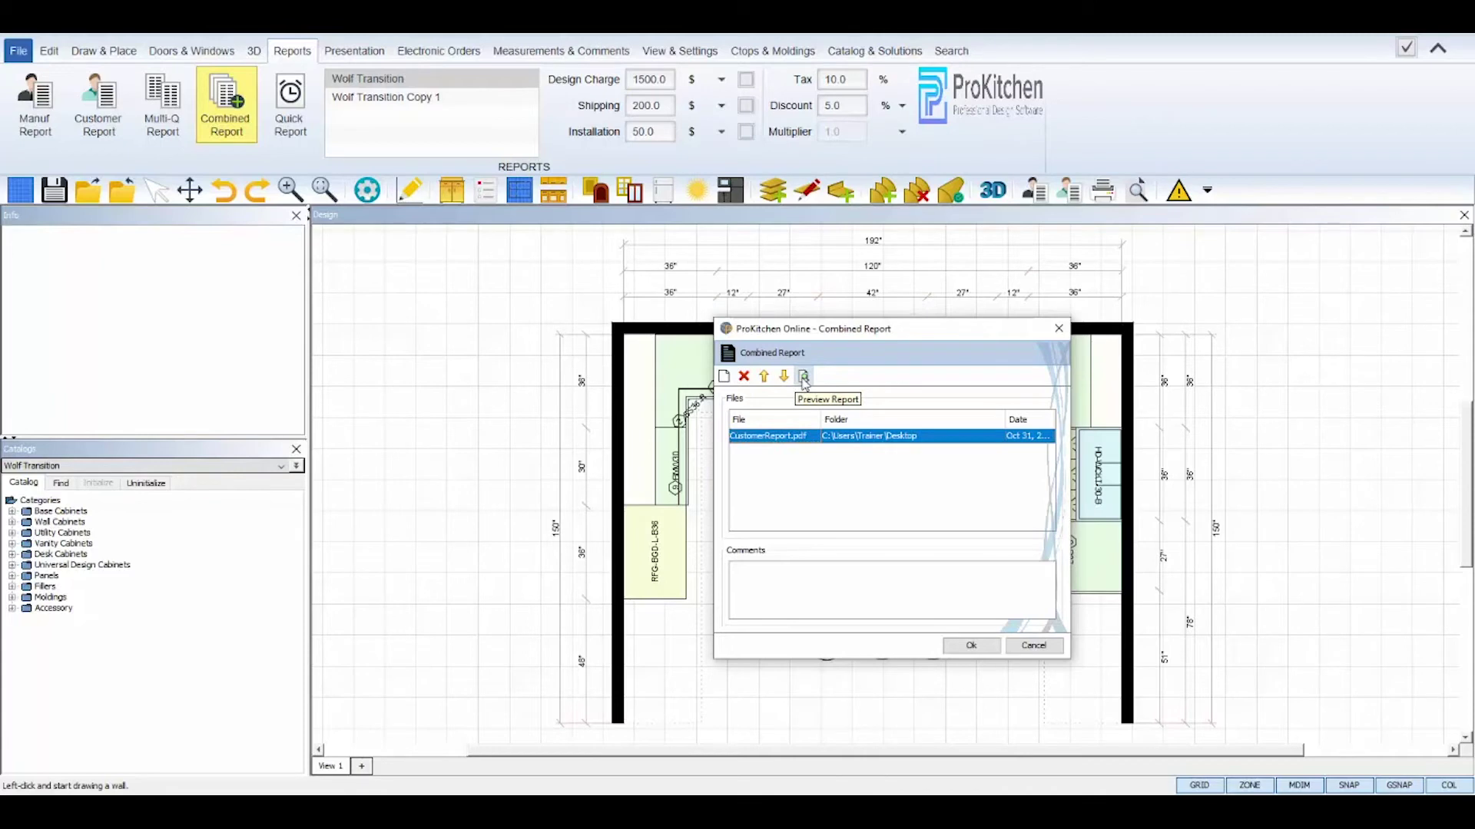
Add ManufactureReport.pdf and Multi-QReport.pdf, then move CustomerReport.pdf to the end of the list.
{"action": "left_click", "coordinate": [724, 376]}
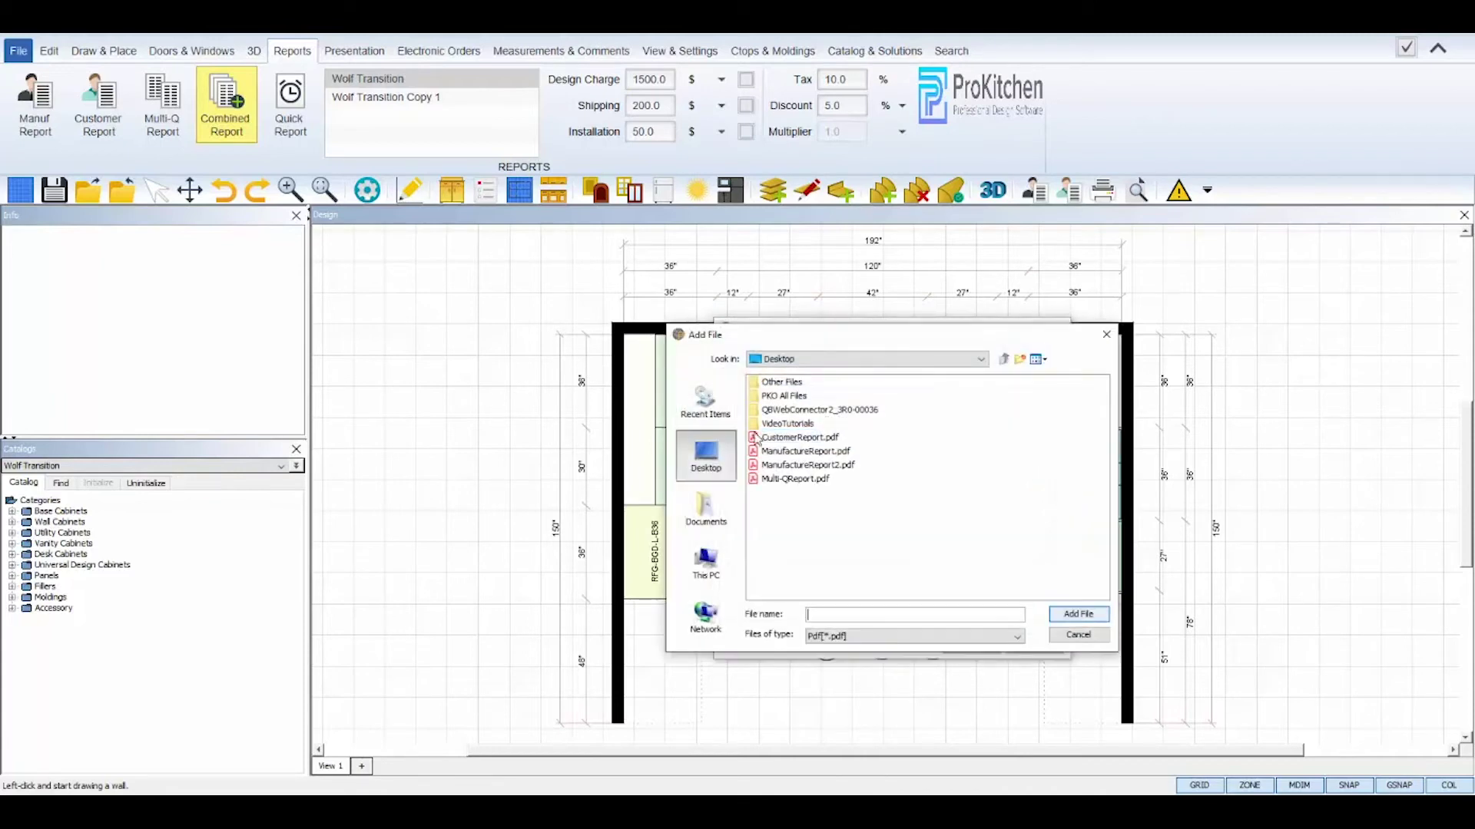
{"action": "left_click", "coordinate": [807, 451]}
{"action": "left_click", "coordinate": [1078, 614]}
{"action": "left_click", "coordinate": [724, 376]}
{"action": "left_click", "coordinate": [795, 478]}
{"action": "left_click", "coordinate": [1078, 614]}
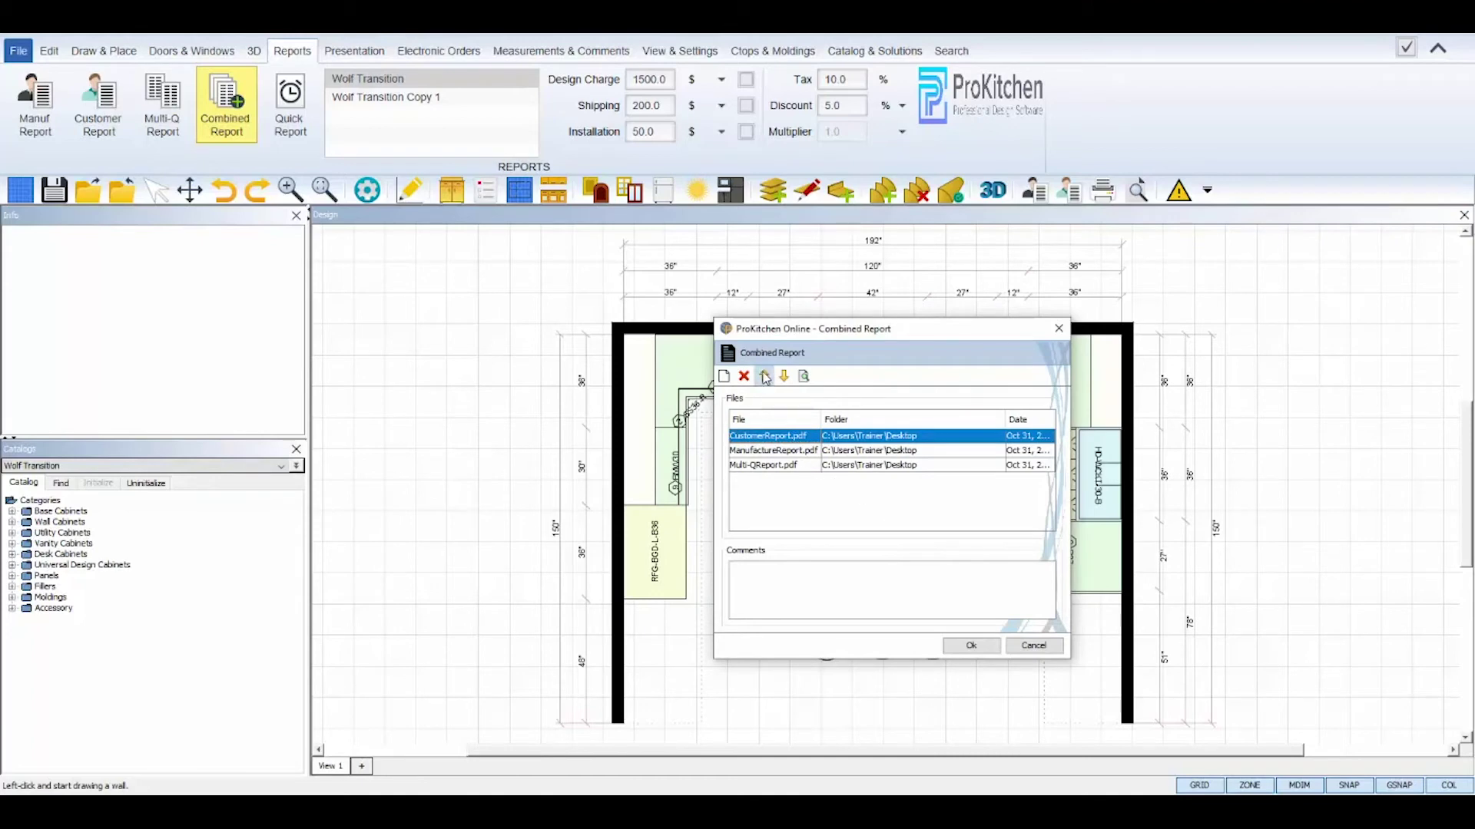
{"action": "left_click", "coordinate": [784, 378]}
{"action": "left_click", "coordinate": [784, 378]}
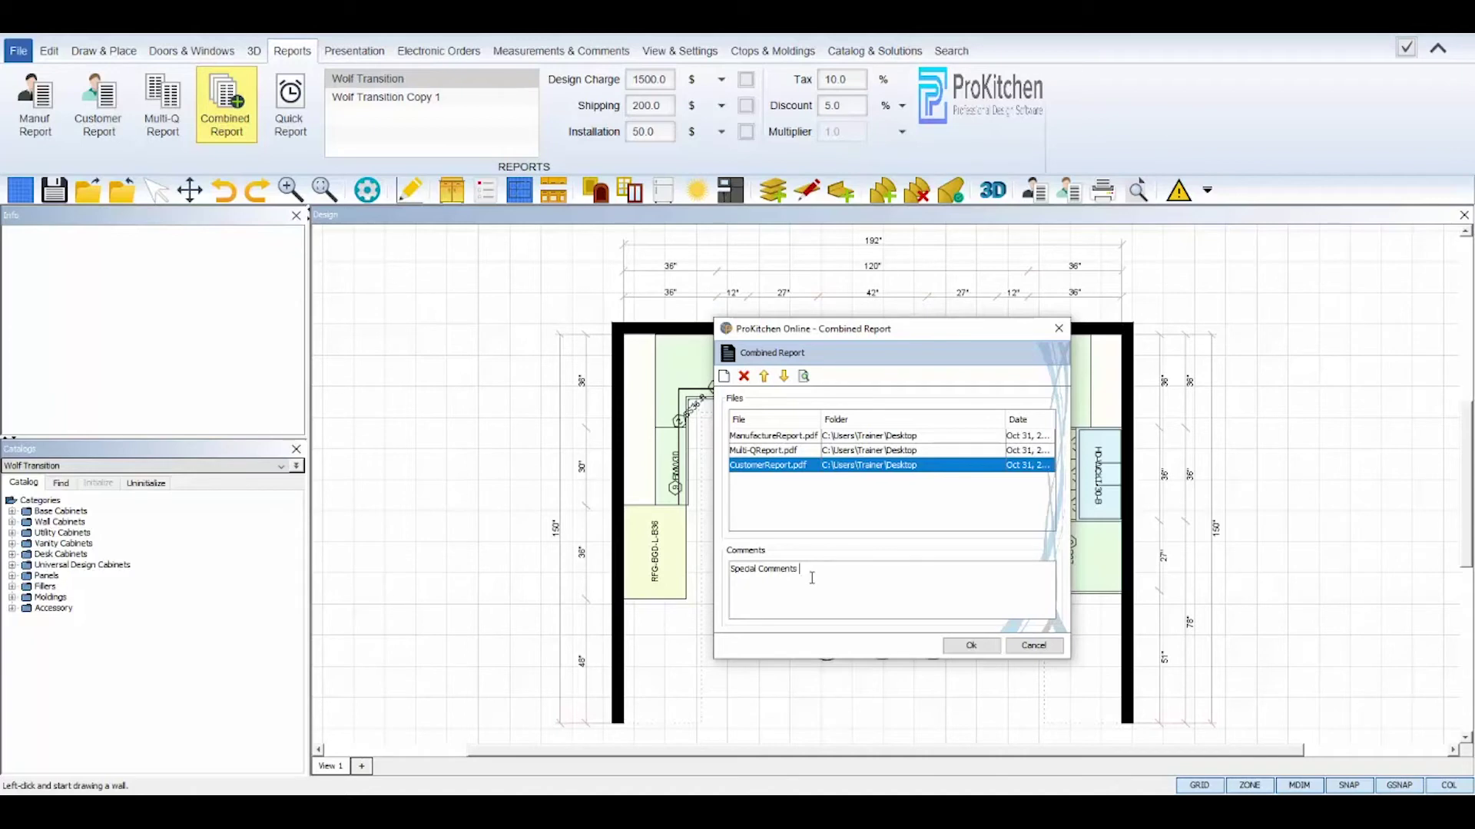
Save the combined report to the desktop as Combined.pdf, then minimize ProKitchen.
{"action": "left_click", "coordinate": [969, 645]}
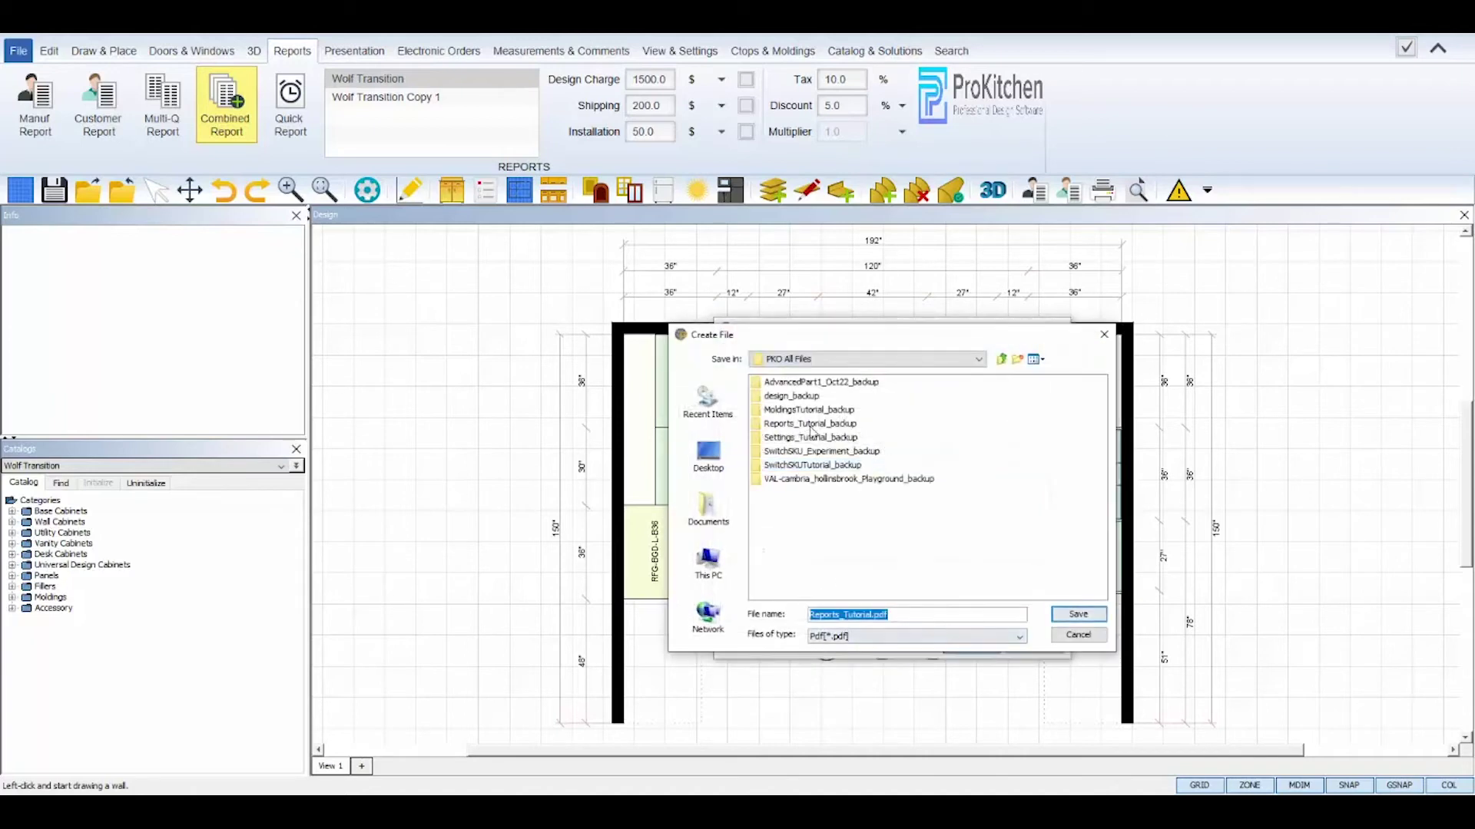
{"action": "left_click", "coordinate": [708, 456]}
{"action": "left_click", "coordinate": [873, 615]}
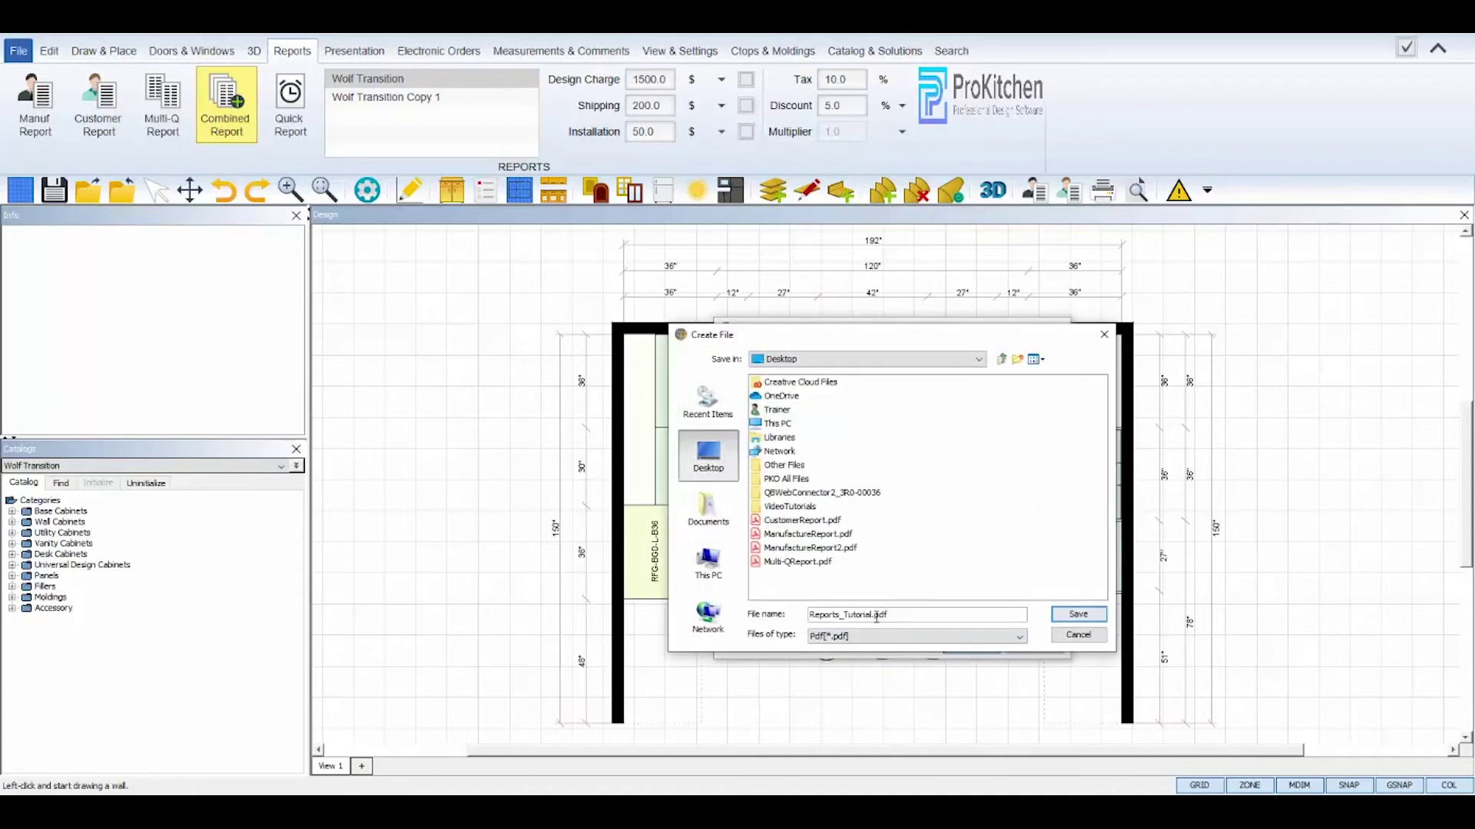
{"action": "key", "text": "BackSpace"}
{"action": "key", "text": "BackSpace"}
{"action": "key", "text": "BackSpace"}
{"action": "key", "text": "BackSpace"}
{"action": "key", "text": "BackSpace"}
{"action": "key", "text": "BackSpace"}
{"action": "key", "text": "BackSpace"}
{"action": "key", "text": "BackSpace"}
{"action": "key", "text": "BackSpace"}
{"action": "key", "text": "BackSpace"}
{"action": "key", "text": "BackSpace"}
{"action": "key", "text": "BackSpace"}
{"action": "key", "text": "BackSpace"}
{"action": "key", "text": "BackSpace"}
{"action": "key", "text": "BackSpace"}
{"action": "key", "text": "BackSpace"}
{"action": "type", "text": "Combined"}
{"action": "left_click", "coordinate": [1062, 616]}
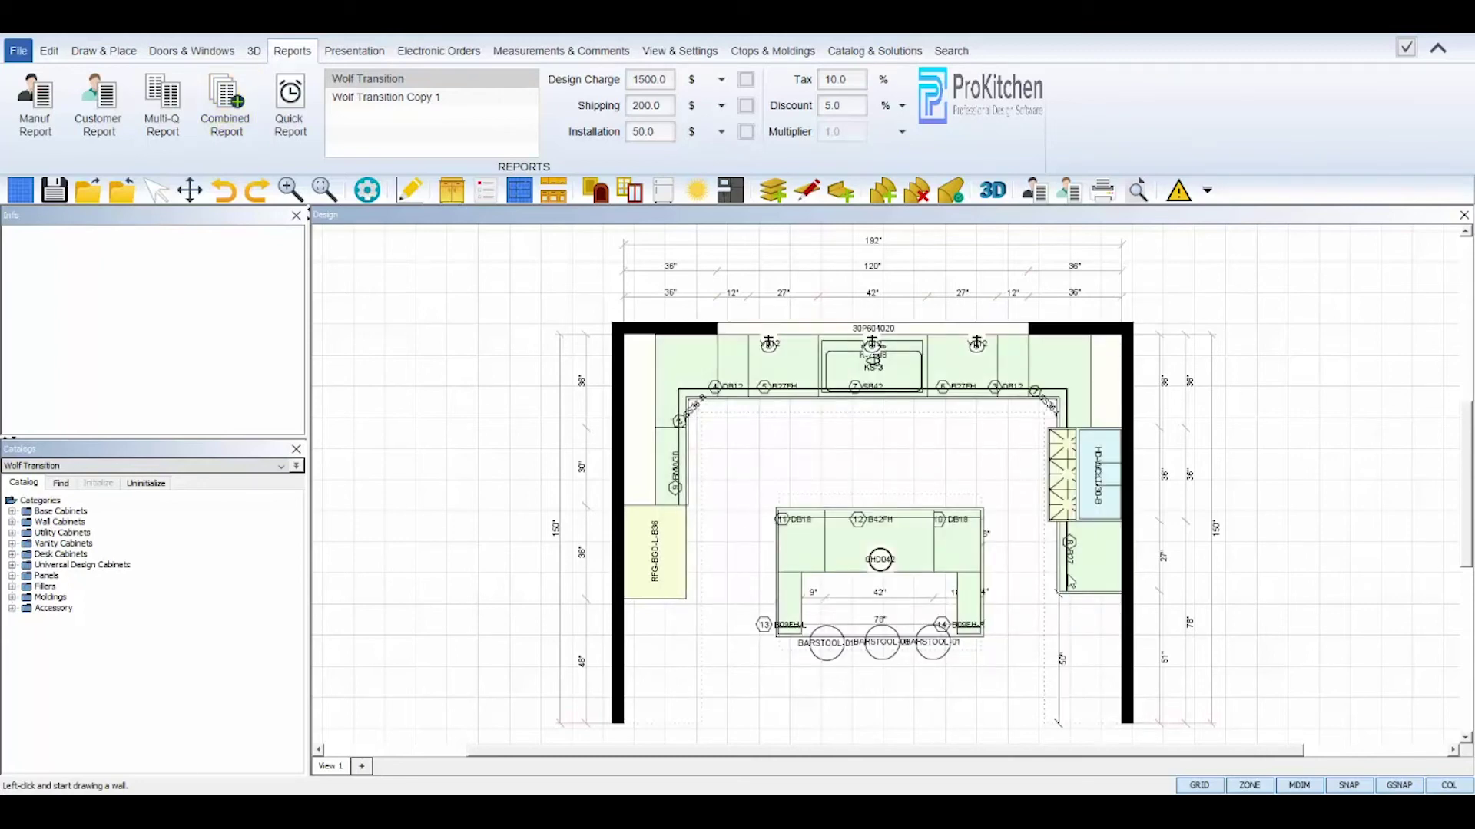
{"action": "left_click", "coordinate": [1388, 15]}
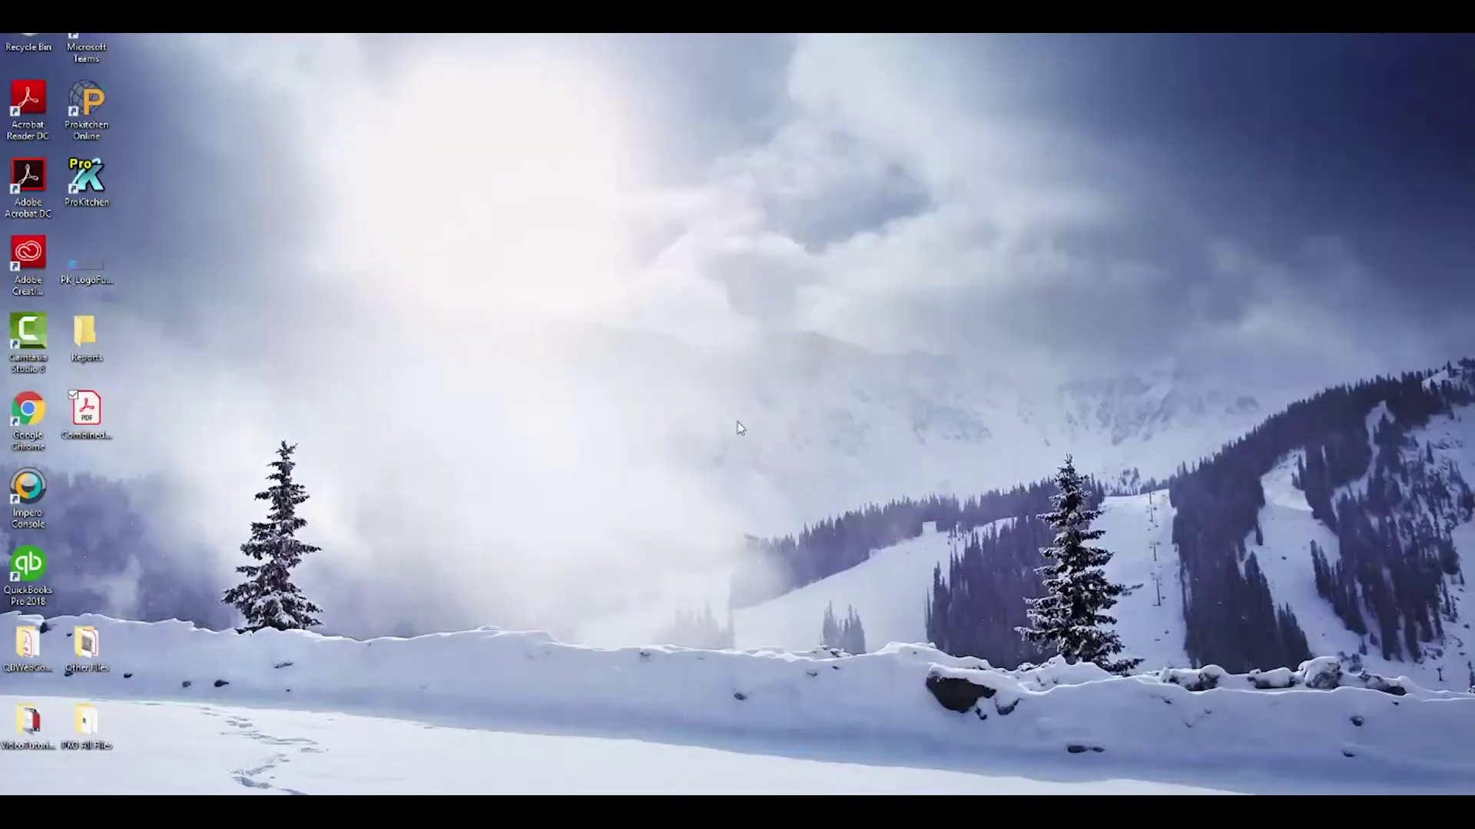
Open Combined.pdf from the desktop in Acrobat and scroll through its 16 pages.
{"action": "double_click", "coordinate": [93, 417]}
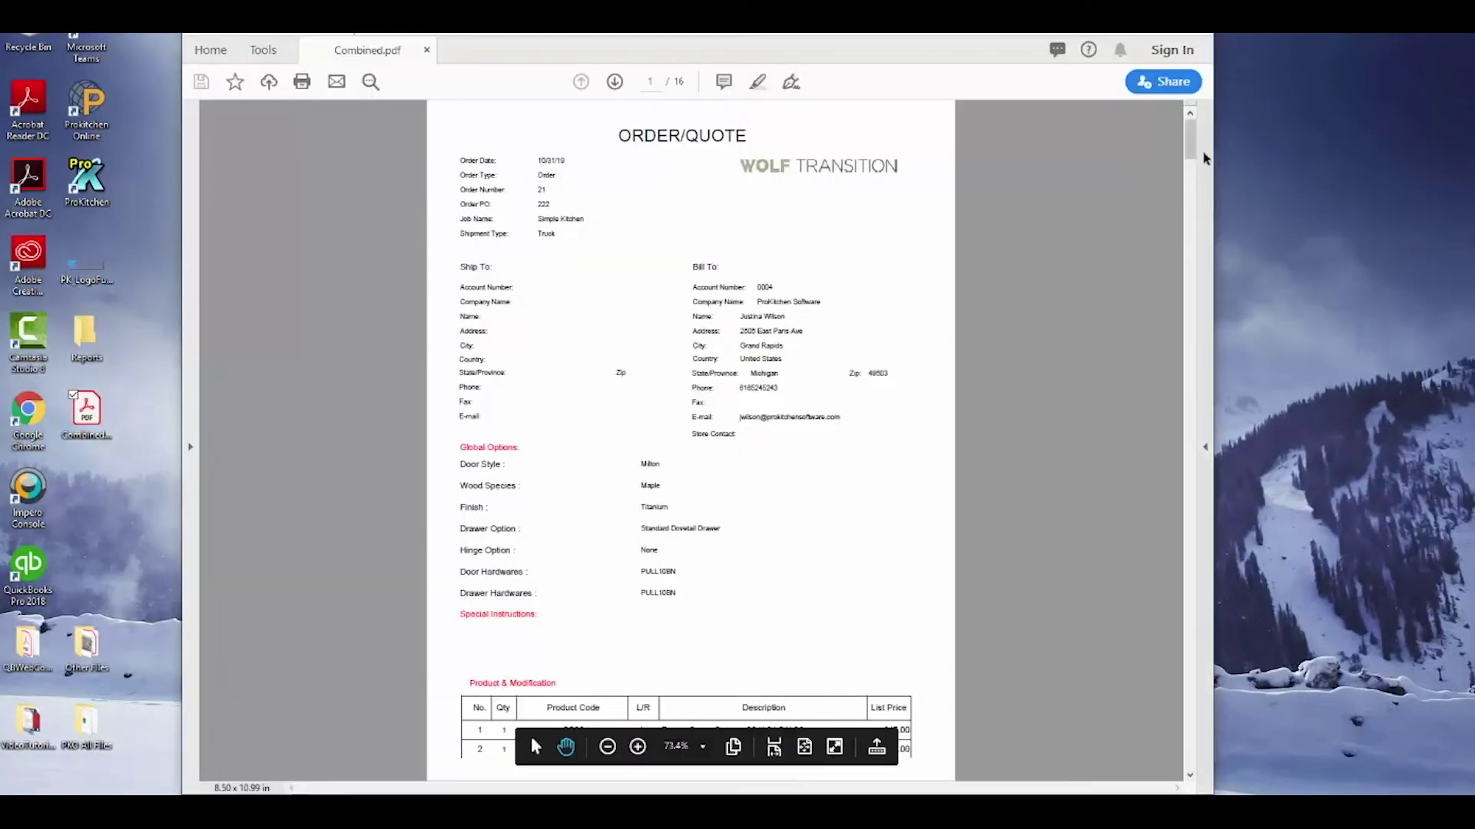
{"action": "left_click_drag", "start_coordinate": [1194, 146], "coordinate": [1155, 753]}
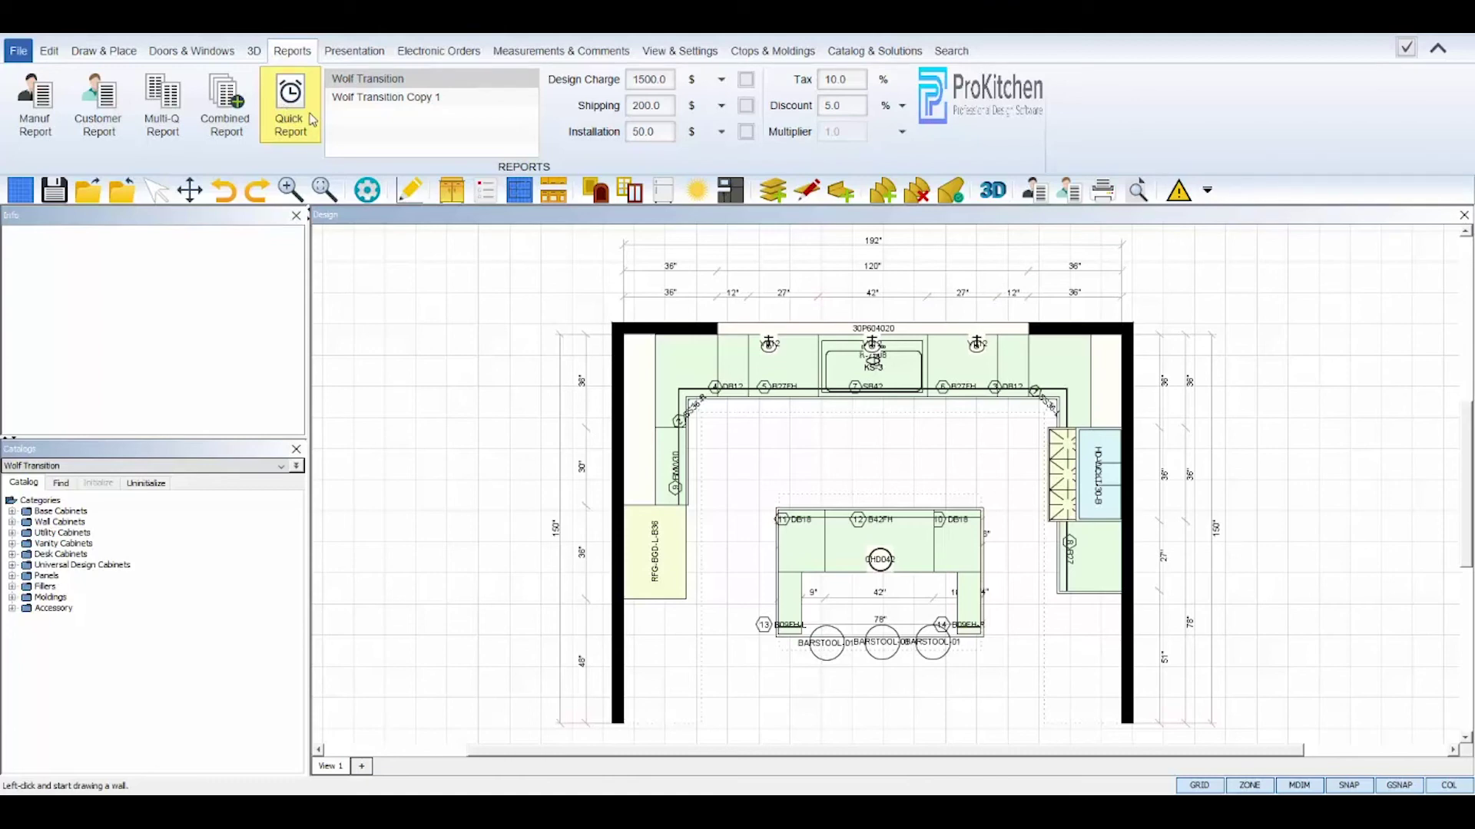
Generate the Quick Report so it opens as the 21-page Reports_Tutorial.pdf.
{"action": "left_click", "coordinate": [312, 120]}
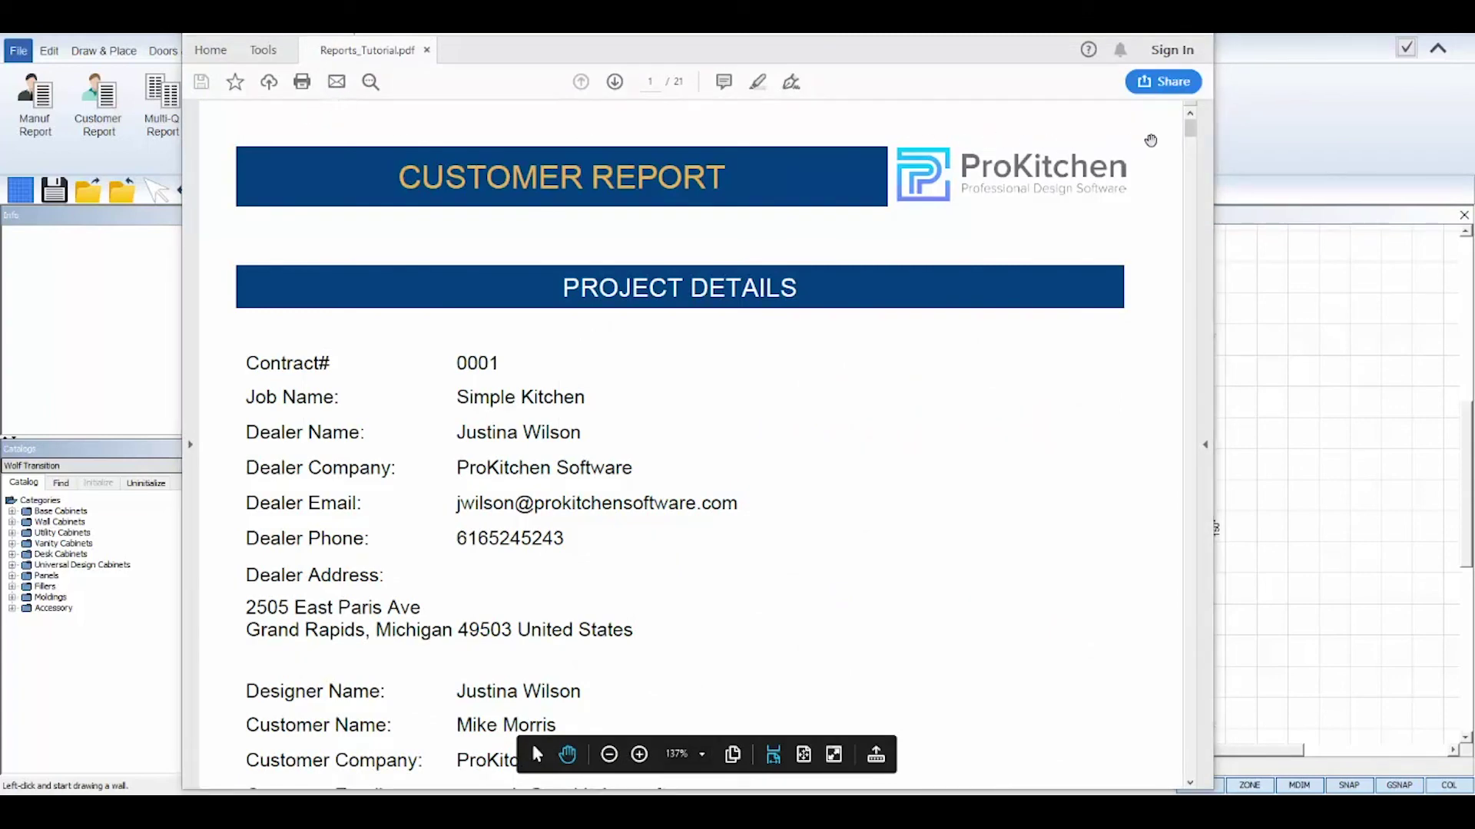
Save the Quick Report PDF to the desktop as QuickReport and close Acrobat.
{"action": "mouse_move", "coordinate": [1191, 131]}
{"action": "left_mouse_down"}
{"action": "mouse_move", "coordinate": [1213, 339]}
{"action": "mouse_move", "coordinate": [1210, 768]}
{"action": "left_mouse_up"}
{"action": "key", "text": "alt+f"}
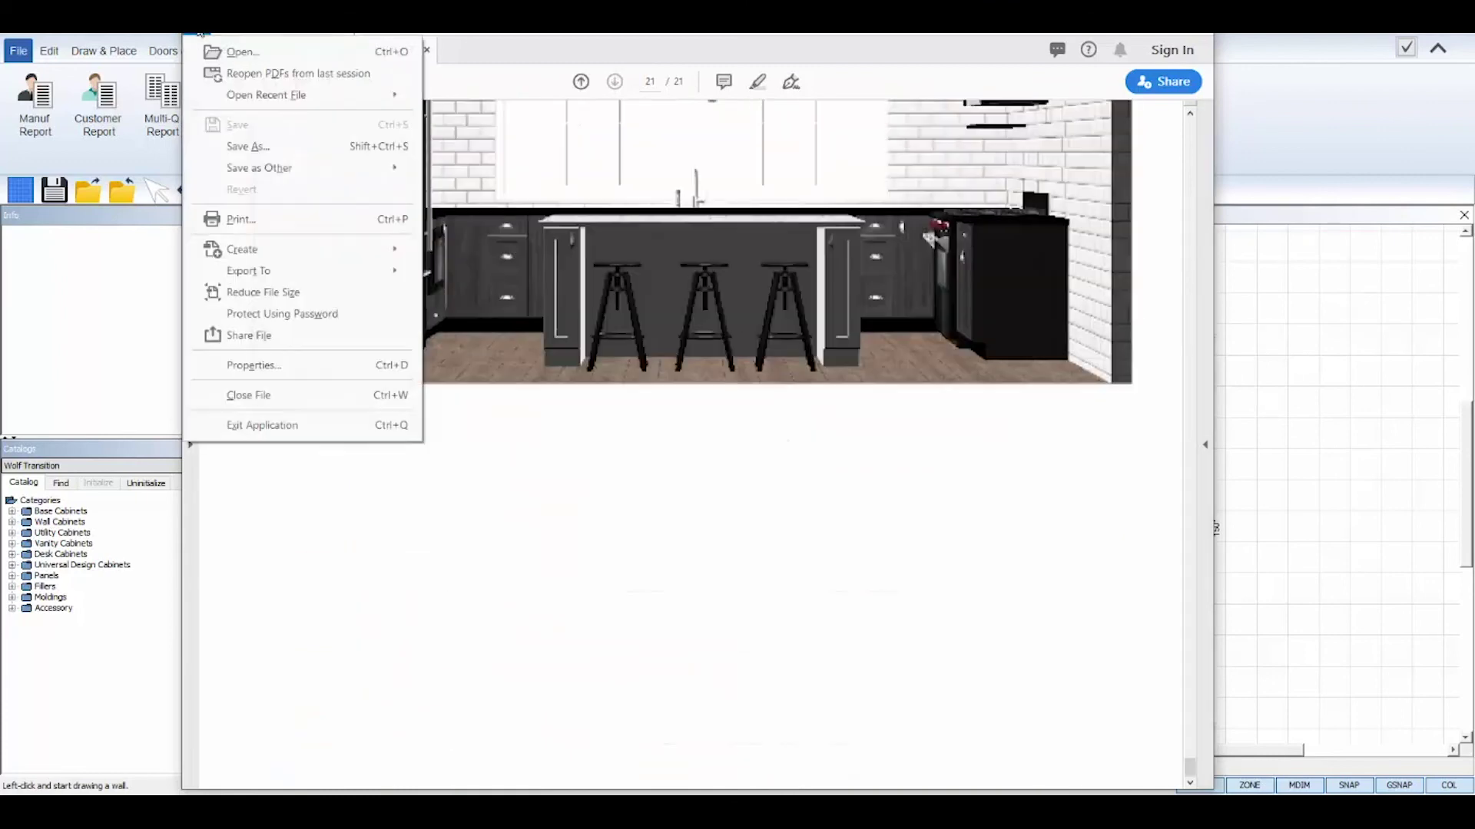
{"action": "left_click", "coordinate": [244, 146]}
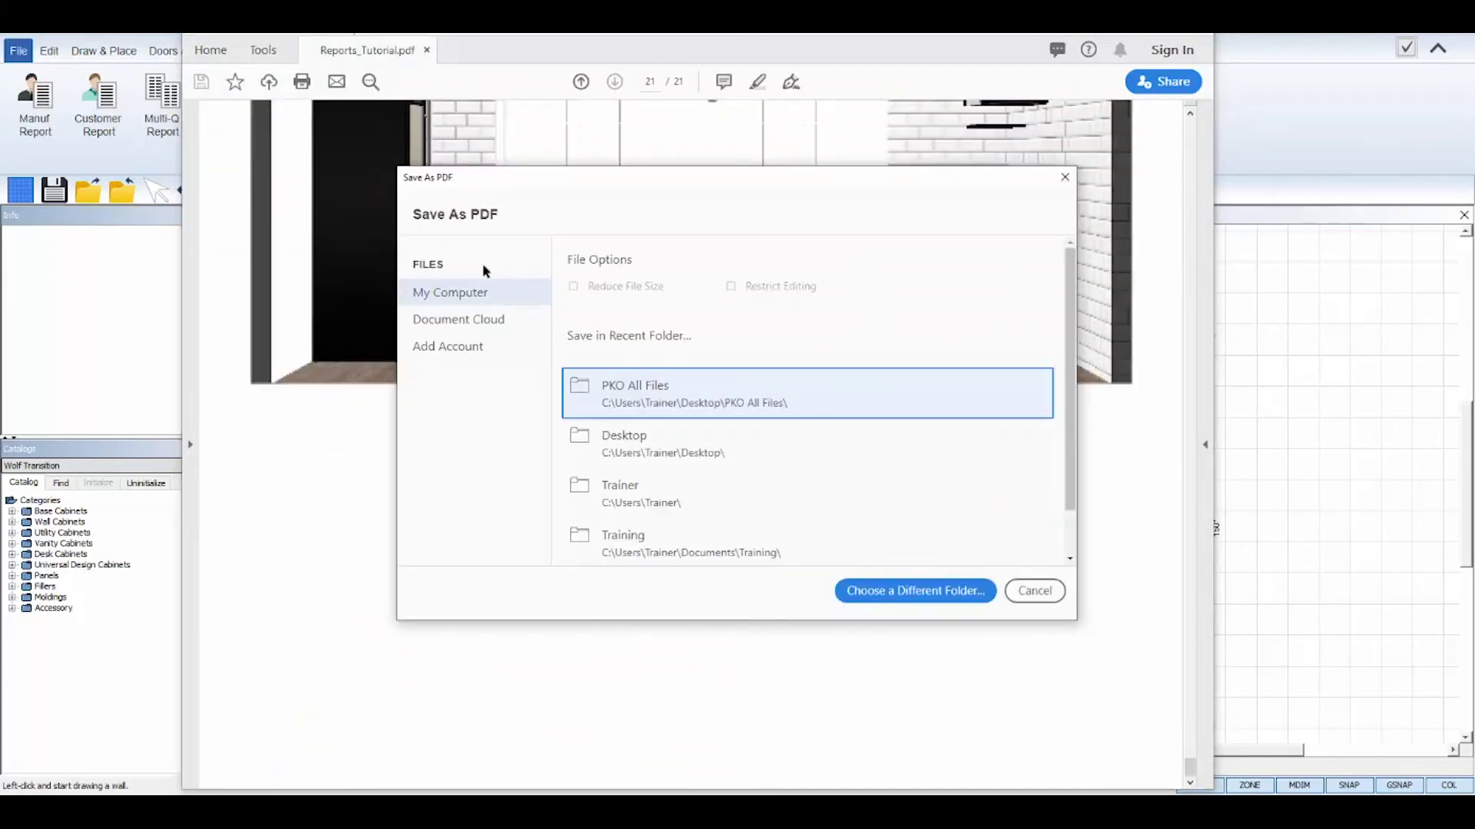
{"action": "left_click", "coordinate": [634, 438]}
{"action": "type", "text": "QuickReport"}
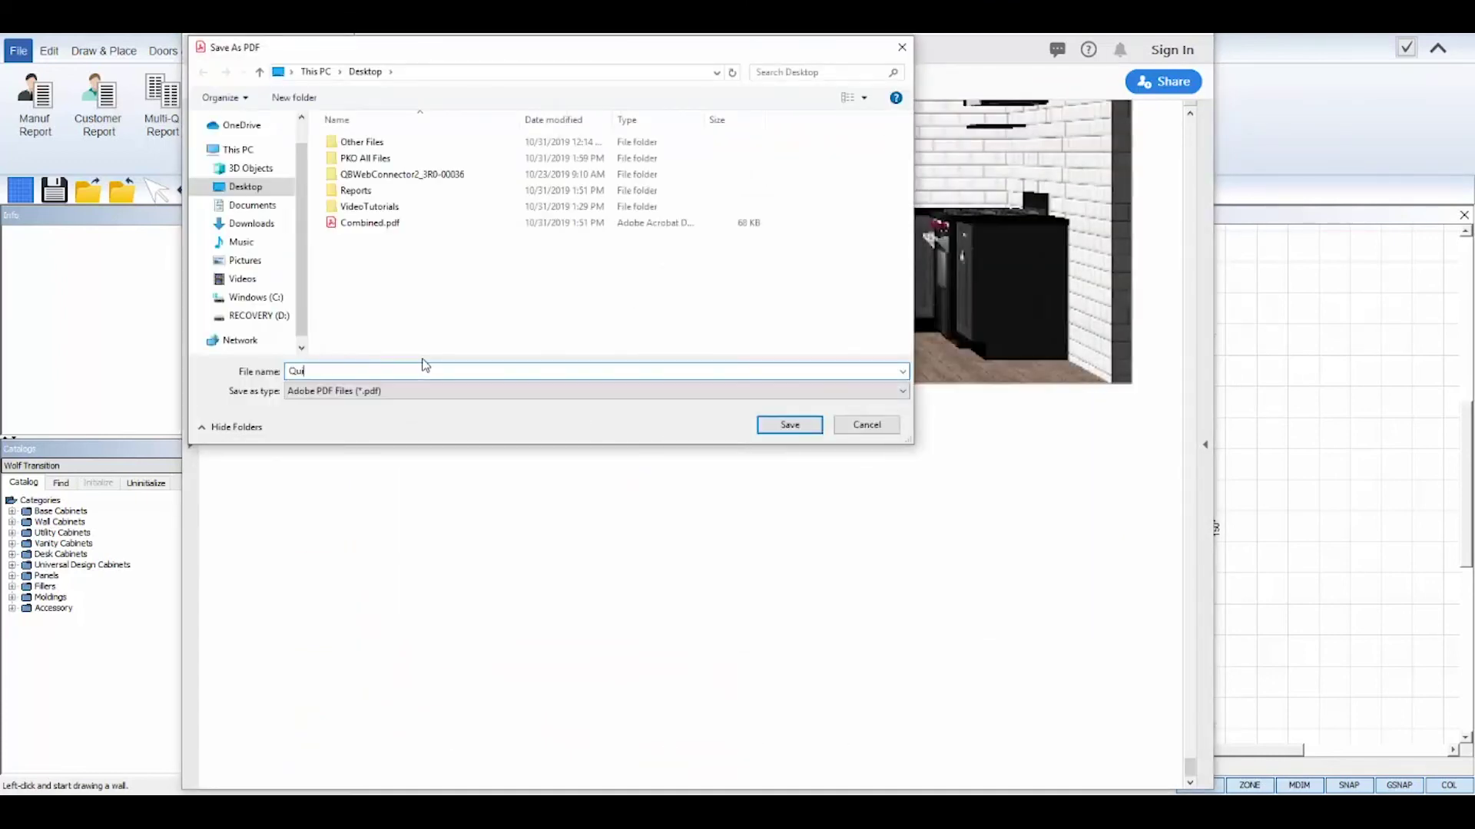
{"action": "left_click", "coordinate": [790, 425]}
{"action": "key", "text": "alt+F4"}
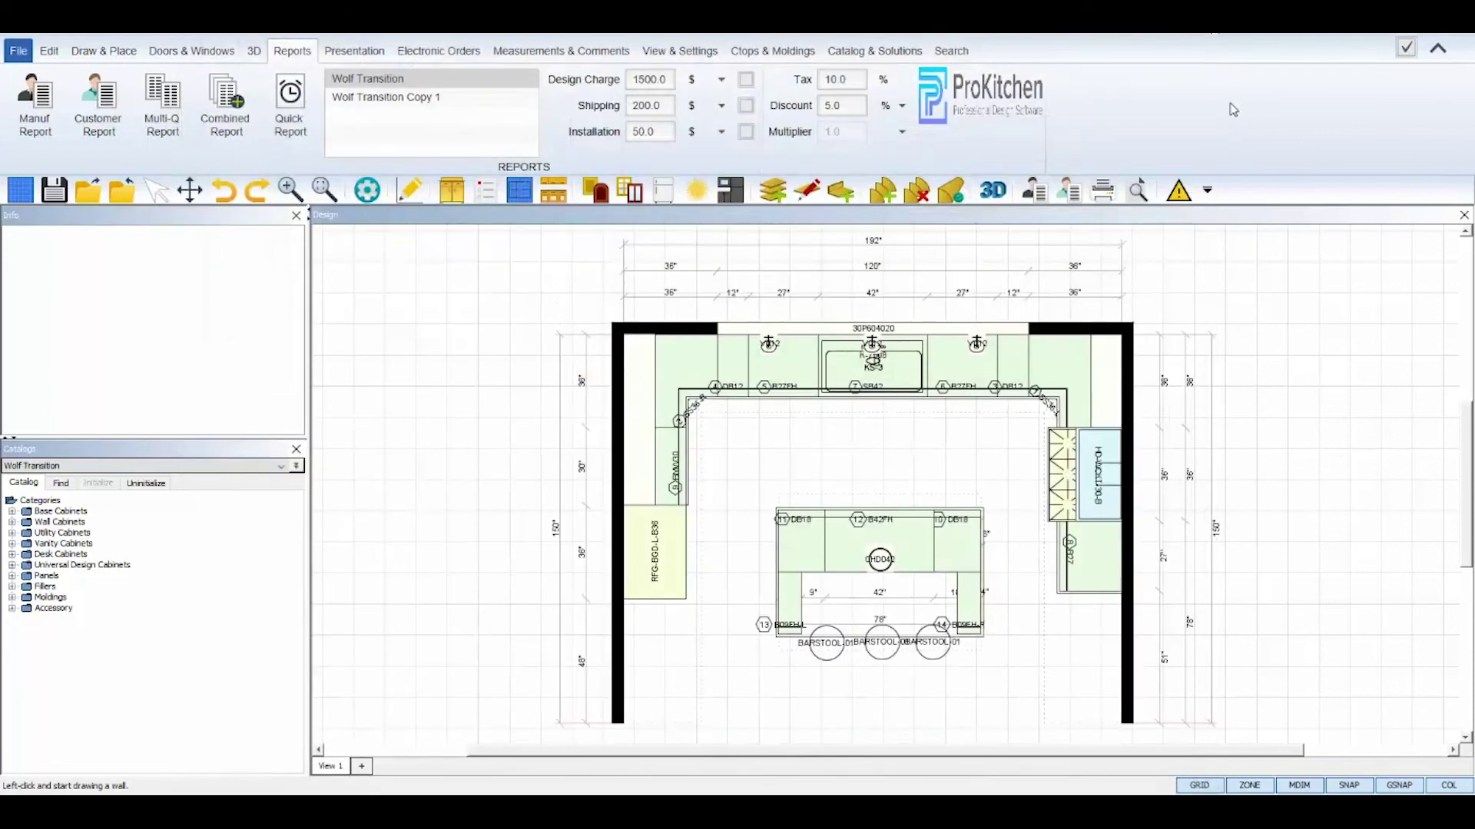